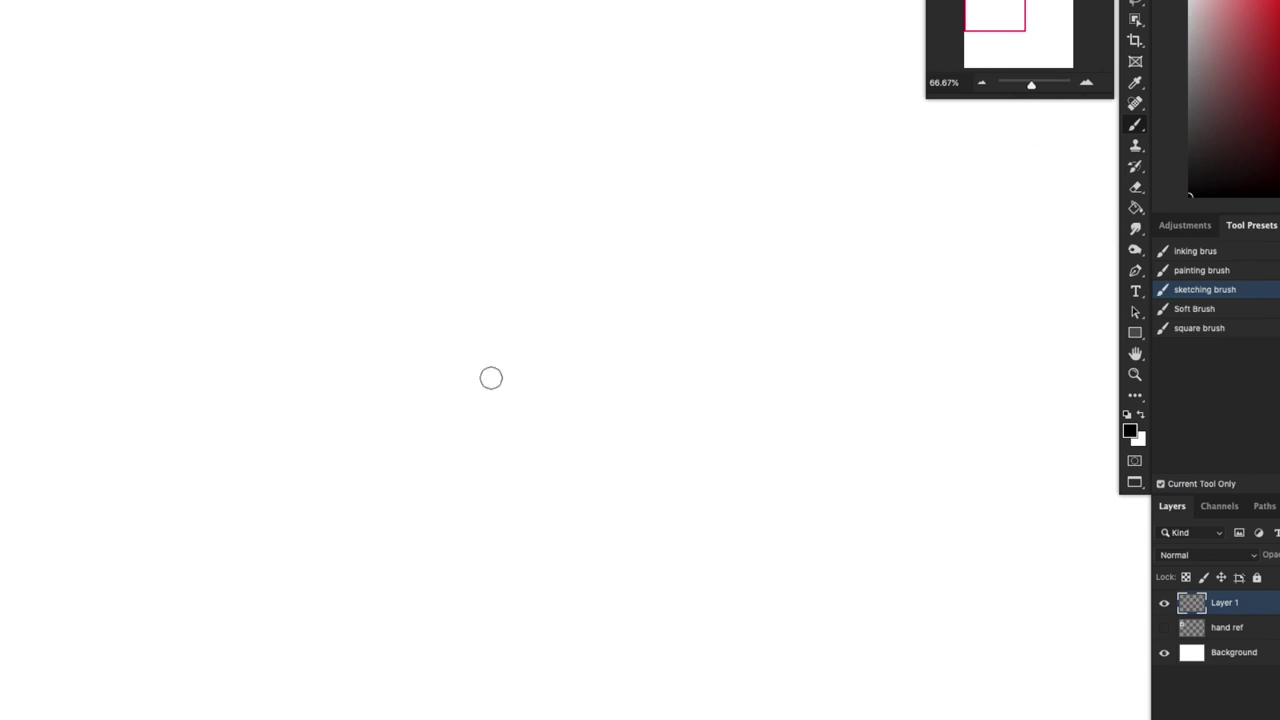
Step: Reduce the brush size and sketch a roughly square palm outline on Layer 1 with the sketching brush
{"action": "key", "text": "bracketleft"}
{"action": "key", "text": "bracketleft"}
{"action": "key", "text": "bracketleft"}
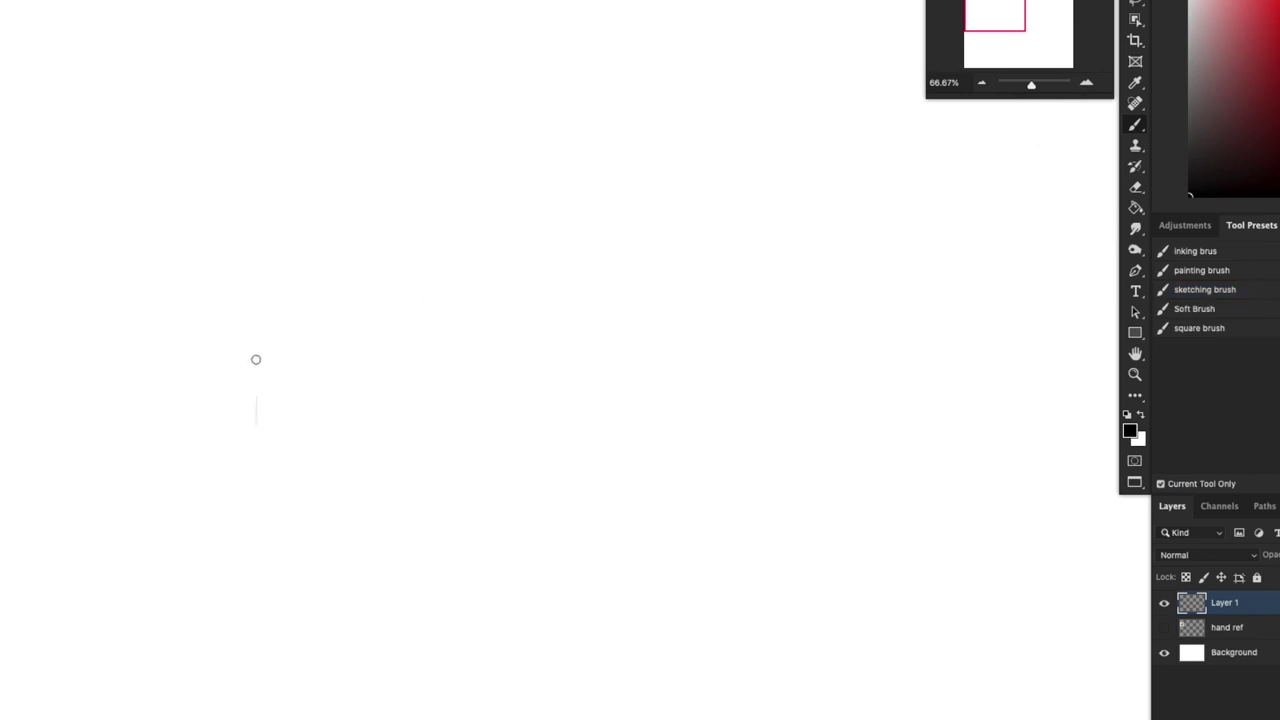
{"action": "left_click_drag", "start_coordinate": [256, 359], "coordinate": [264, 508]}
{"action": "left_click_drag", "start_coordinate": [260, 325], "coordinate": [264, 510]}
{"action": "left_click_drag", "start_coordinate": [254, 340], "coordinate": [440, 322]}
{"action": "left_click_drag", "start_coordinate": [278, 517], "coordinate": [442, 525]}
{"action": "left_click_drag", "start_coordinate": [262, 522], "coordinate": [469, 510]}
{"action": "left_click_drag", "start_coordinate": [264, 328], "coordinate": [442, 328]}
{"action": "mouse_move", "coordinate": [318, 325]}
{"action": "left_mouse_down"}
{"action": "mouse_move", "coordinate": [428, 323]}
{"action": "mouse_move", "coordinate": [438, 522]}
{"action": "left_mouse_up"}
{"action": "left_click_drag", "start_coordinate": [443, 320], "coordinate": [441, 524]}
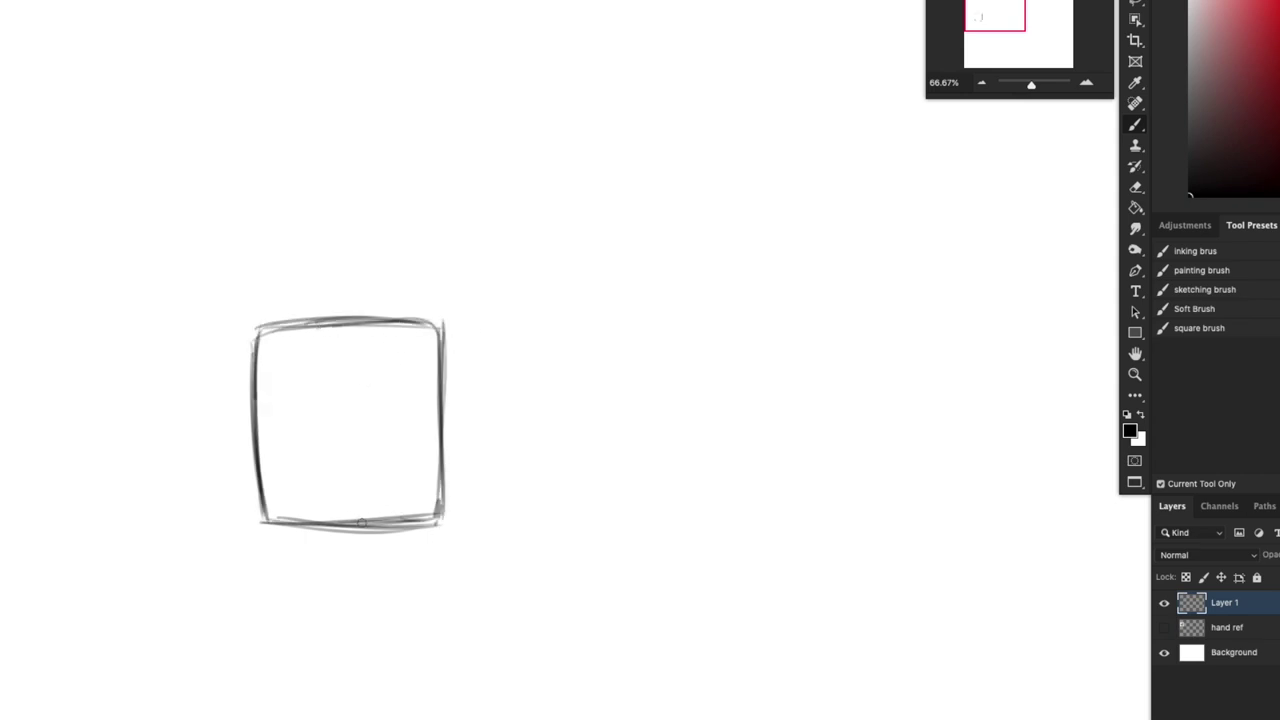
Step: Sketch a slanted oval for the thumb base over the palm's lower-right corner, with a small joint circle at its upper end
{"action": "mouse_move", "coordinate": [353, 520]}
{"action": "left_mouse_down"}
{"action": "mouse_move", "coordinate": [343, 486]}
{"action": "mouse_move", "coordinate": [356, 468]}
{"action": "mouse_move", "coordinate": [460, 398]}
{"action": "left_mouse_up"}
{"action": "left_click_drag", "start_coordinate": [466, 462], "coordinate": [432, 522]}
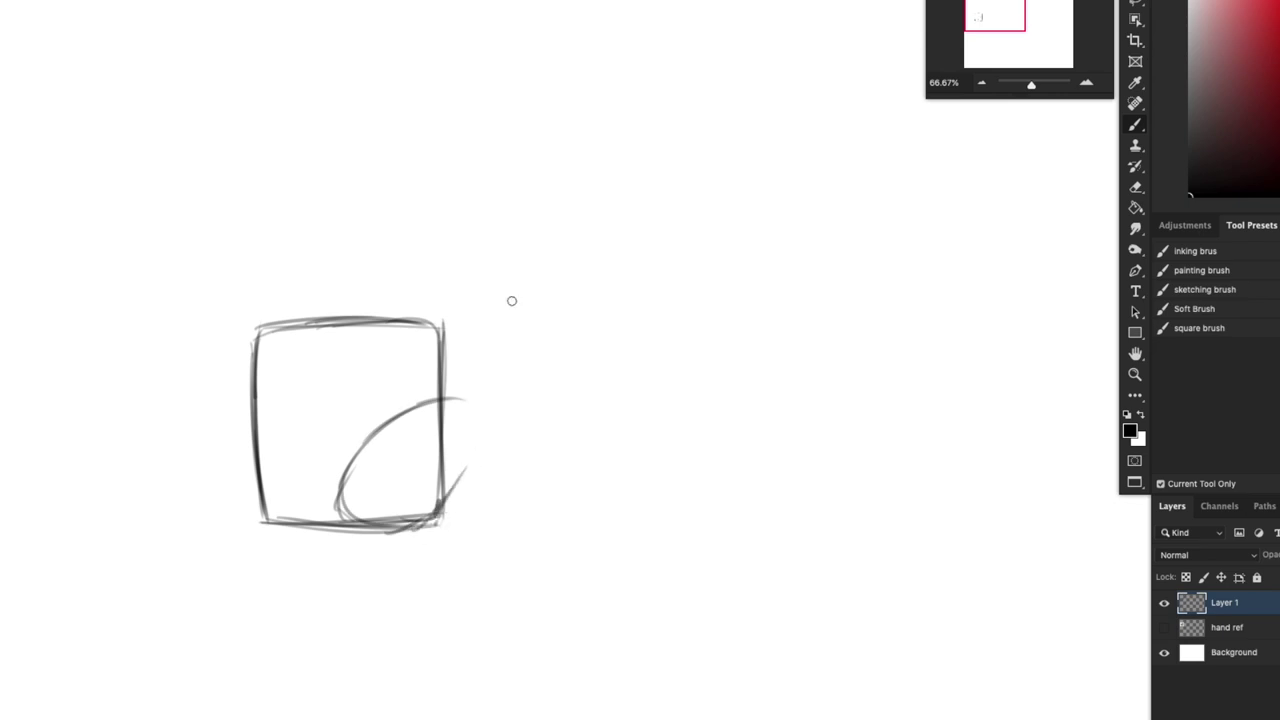
{"action": "mouse_move", "coordinate": [460, 434]}
{"action": "left_mouse_down"}
{"action": "mouse_move", "coordinate": [434, 521]}
{"action": "mouse_move", "coordinate": [461, 436]}
{"action": "mouse_move", "coordinate": [444, 511]}
{"action": "mouse_move", "coordinate": [386, 539]}
{"action": "mouse_move", "coordinate": [368, 440]}
{"action": "mouse_move", "coordinate": [438, 392]}
{"action": "left_mouse_up"}
{"action": "mouse_move", "coordinate": [354, 517]}
{"action": "left_mouse_down"}
{"action": "mouse_move", "coordinate": [459, 402]}
{"action": "mouse_move", "coordinate": [343, 514]}
{"action": "mouse_move", "coordinate": [430, 400]}
{"action": "left_mouse_up"}
{"action": "left_click_drag", "start_coordinate": [478, 538], "coordinate": [579, 527]}
{"action": "mouse_move", "coordinate": [560, 388]}
{"action": "left_mouse_down"}
{"action": "mouse_move", "coordinate": [548, 397]}
{"action": "mouse_move", "coordinate": [566, 426]}
{"action": "mouse_move", "coordinate": [576, 396]}
{"action": "left_mouse_up"}
{"action": "left_click_drag", "start_coordinate": [574, 410], "coordinate": [530, 520]}
Step: Sketch the thumb's two segments with a circular joint and pointed tip, and reinforce the oval thumb base
{"action": "mouse_move", "coordinate": [524, 392]}
{"action": "left_mouse_down"}
{"action": "mouse_move", "coordinate": [590, 322]}
{"action": "mouse_move", "coordinate": [611, 347]}
{"action": "left_mouse_up"}
{"action": "left_click_drag", "start_coordinate": [611, 347], "coordinate": [582, 329]}
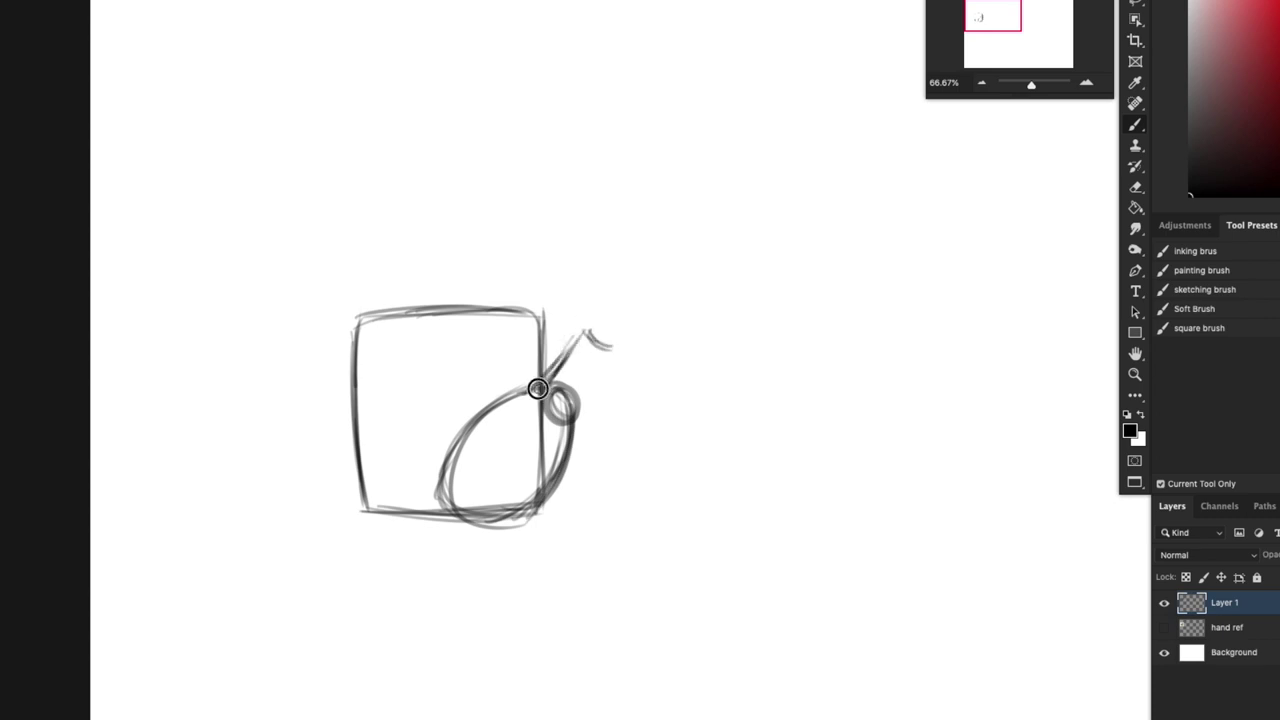
{"action": "mouse_move", "coordinate": [543, 385]}
{"action": "left_mouse_down"}
{"action": "mouse_move", "coordinate": [613, 344]}
{"action": "mouse_move", "coordinate": [585, 324]}
{"action": "mouse_move", "coordinate": [605, 368]}
{"action": "left_mouse_up"}
{"action": "left_click_drag", "start_coordinate": [582, 411], "coordinate": [579, 416]}
{"action": "left_click_drag", "start_coordinate": [614, 349], "coordinate": [580, 416]}
{"action": "mouse_move", "coordinate": [577, 336]}
{"action": "left_mouse_down"}
{"action": "mouse_move", "coordinate": [545, 374]}
{"action": "mouse_move", "coordinate": [557, 408]}
{"action": "mouse_move", "coordinate": [547, 376]}
{"action": "mouse_move", "coordinate": [577, 409]}
{"action": "mouse_move", "coordinate": [555, 487]}
{"action": "left_mouse_up"}
{"action": "mouse_move", "coordinate": [585, 345]}
{"action": "left_mouse_down"}
{"action": "mouse_move", "coordinate": [603, 311]}
{"action": "mouse_move", "coordinate": [586, 366]}
{"action": "mouse_move", "coordinate": [577, 309]}
{"action": "mouse_move", "coordinate": [598, 250]}
{"action": "mouse_move", "coordinate": [621, 330]}
{"action": "left_mouse_up"}
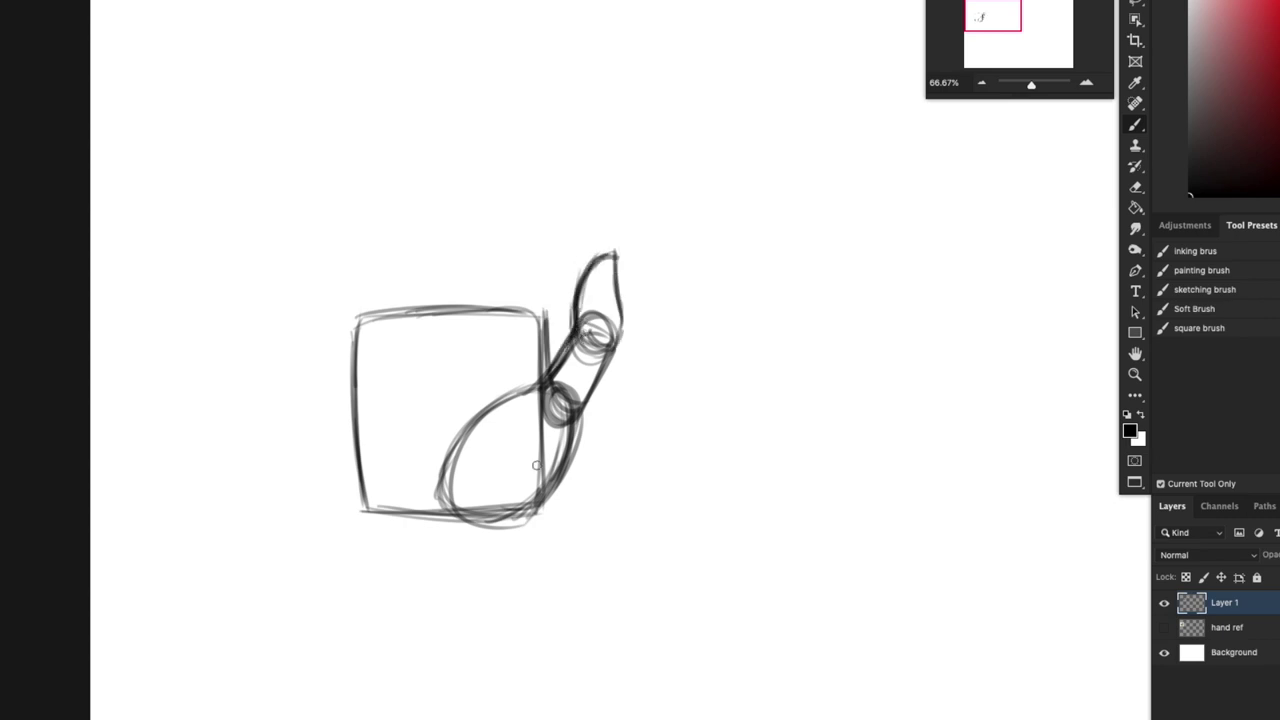
{"action": "mouse_move", "coordinate": [584, 404]}
{"action": "left_mouse_down"}
{"action": "mouse_move", "coordinate": [574, 459]}
{"action": "mouse_move", "coordinate": [506, 526]}
{"action": "mouse_move", "coordinate": [466, 514]}
{"action": "left_mouse_up"}
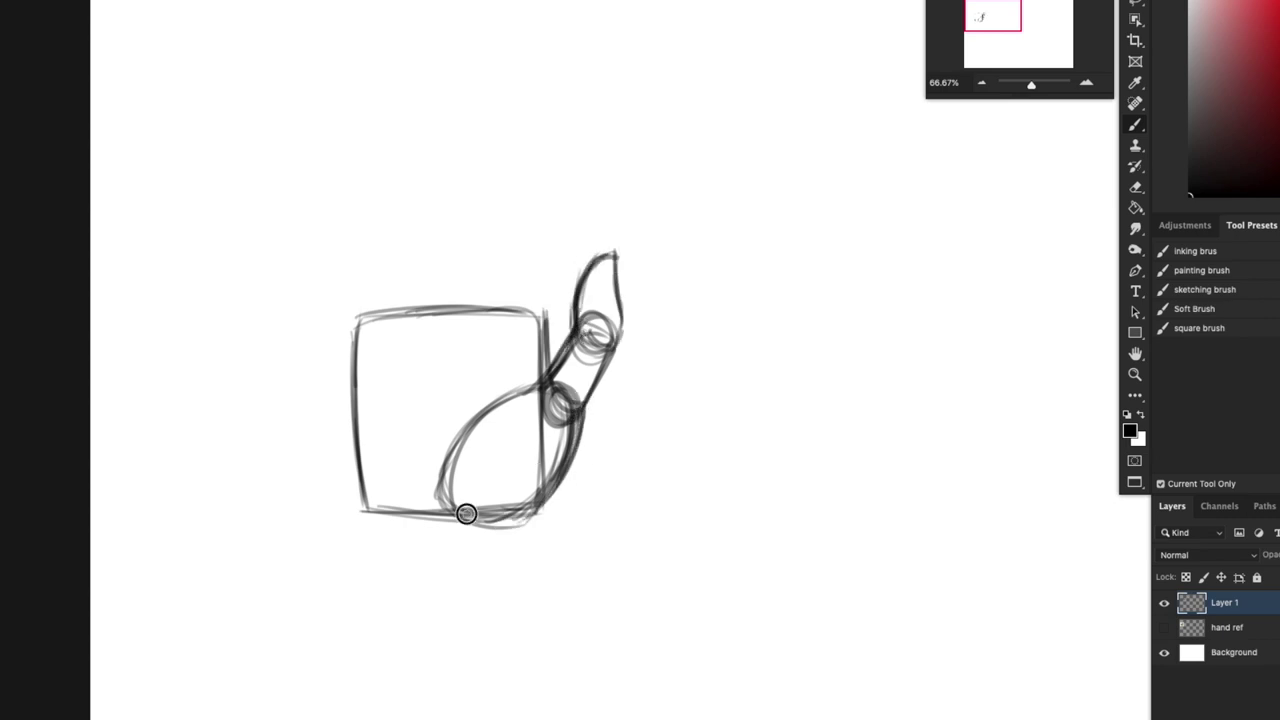
{"action": "mouse_move", "coordinate": [536, 384]}
{"action": "left_mouse_down"}
{"action": "mouse_move", "coordinate": [438, 509]}
{"action": "mouse_move", "coordinate": [510, 525]}
{"action": "mouse_move", "coordinate": [536, 510]}
{"action": "mouse_move", "coordinate": [463, 423]}
{"action": "mouse_move", "coordinate": [478, 532]}
{"action": "left_mouse_up"}
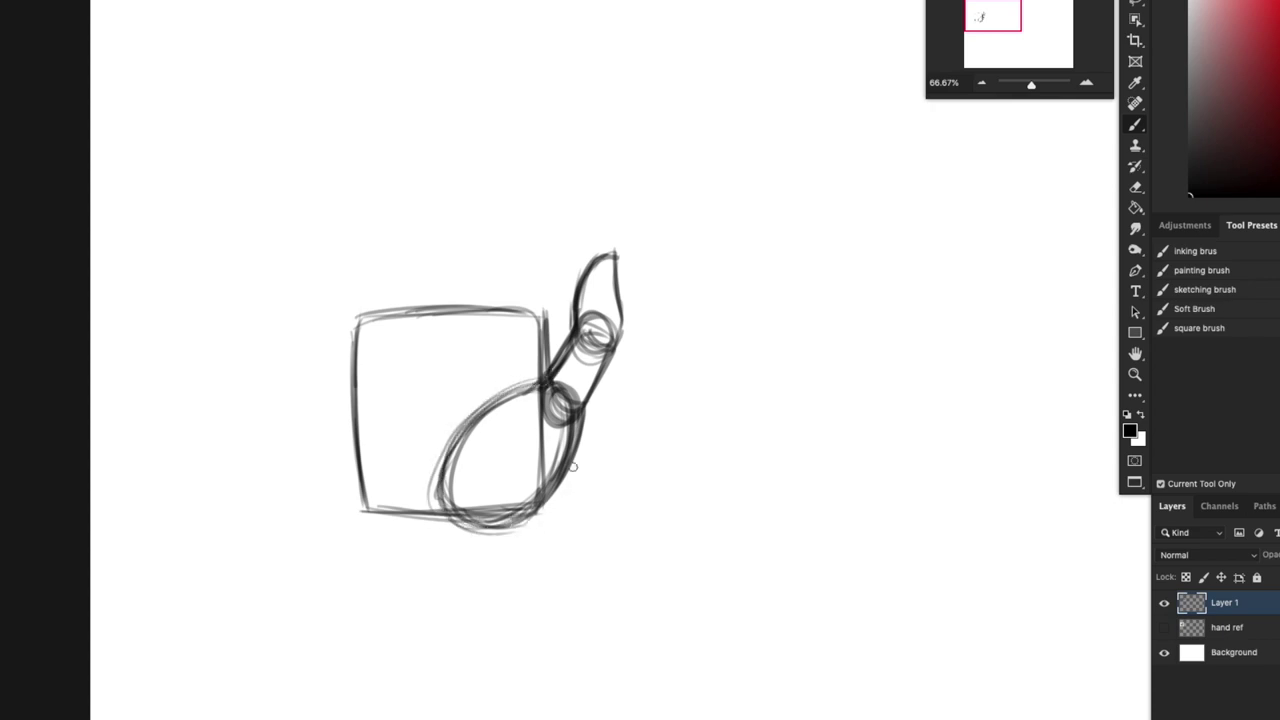
Step: Draw capped length marks alongside the thumb's two segments with a smaller brush
{"action": "key", "text": "bracketleft"}
{"action": "key", "text": "bracketleft"}
{"action": "mouse_move", "coordinate": [604, 432]}
{"action": "left_mouse_down"}
{"action": "mouse_move", "coordinate": [642, 360]}
{"action": "mouse_move", "coordinate": [606, 428]}
{"action": "left_mouse_up"}
{"action": "left_click_drag", "start_coordinate": [637, 356], "coordinate": [654, 363]}
{"action": "left_click_drag", "start_coordinate": [597, 431], "coordinate": [612, 438]}
{"action": "mouse_move", "coordinate": [652, 263]}
{"action": "left_mouse_down"}
{"action": "mouse_move", "coordinate": [656, 347]}
{"action": "mouse_move", "coordinate": [658, 257]}
{"action": "left_mouse_up"}
{"action": "left_click_drag", "start_coordinate": [654, 257], "coordinate": [655, 345]}
{"action": "mouse_move", "coordinate": [657, 257]}
{"action": "left_mouse_down"}
{"action": "mouse_move", "coordinate": [654, 363]}
{"action": "mouse_move", "coordinate": [605, 437]}
{"action": "left_mouse_up"}
Step: Retrace the palm's left and bottom edges and add a light curve inside the thumb base
{"action": "left_click_drag", "start_coordinate": [414, 393], "coordinate": [478, 480]}
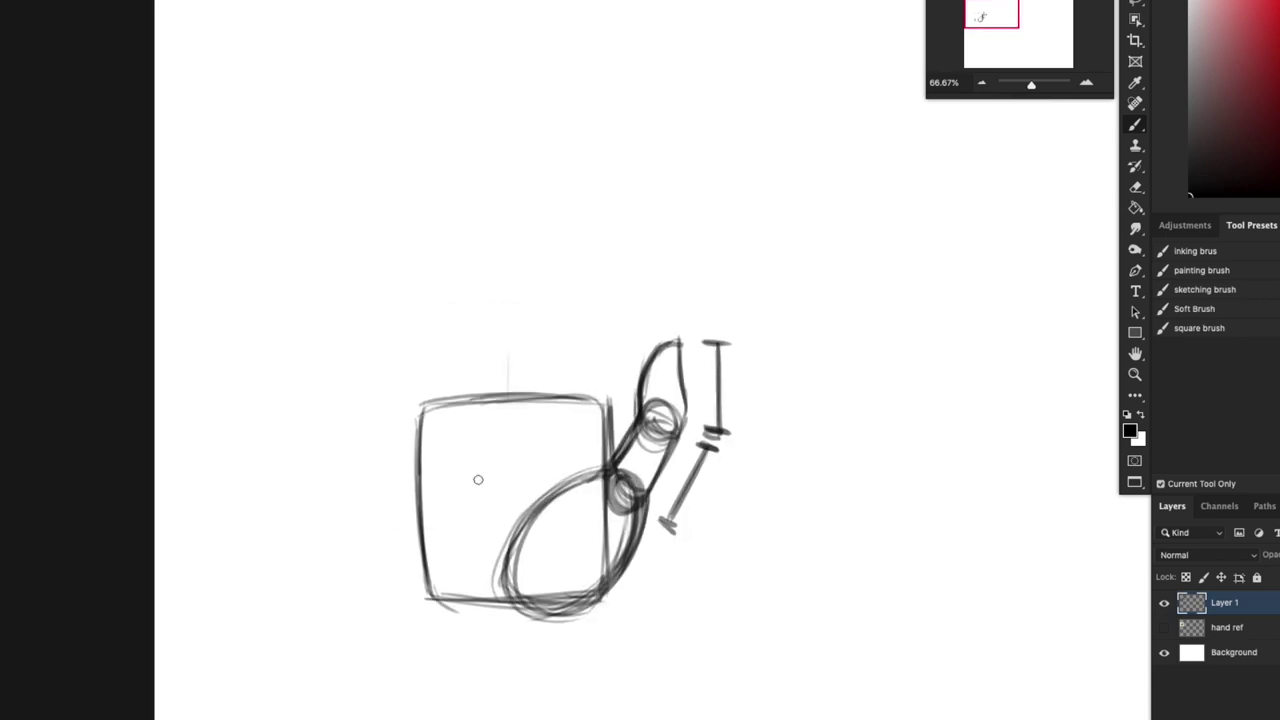
{"action": "mouse_move", "coordinate": [444, 407]}
{"action": "left_mouse_down"}
{"action": "mouse_move", "coordinate": [604, 401]}
{"action": "mouse_move", "coordinate": [433, 598]}
{"action": "left_mouse_up"}
{"action": "left_click_drag", "start_coordinate": [432, 608], "coordinate": [492, 603]}
{"action": "left_click_drag", "start_coordinate": [538, 549], "coordinate": [628, 476]}
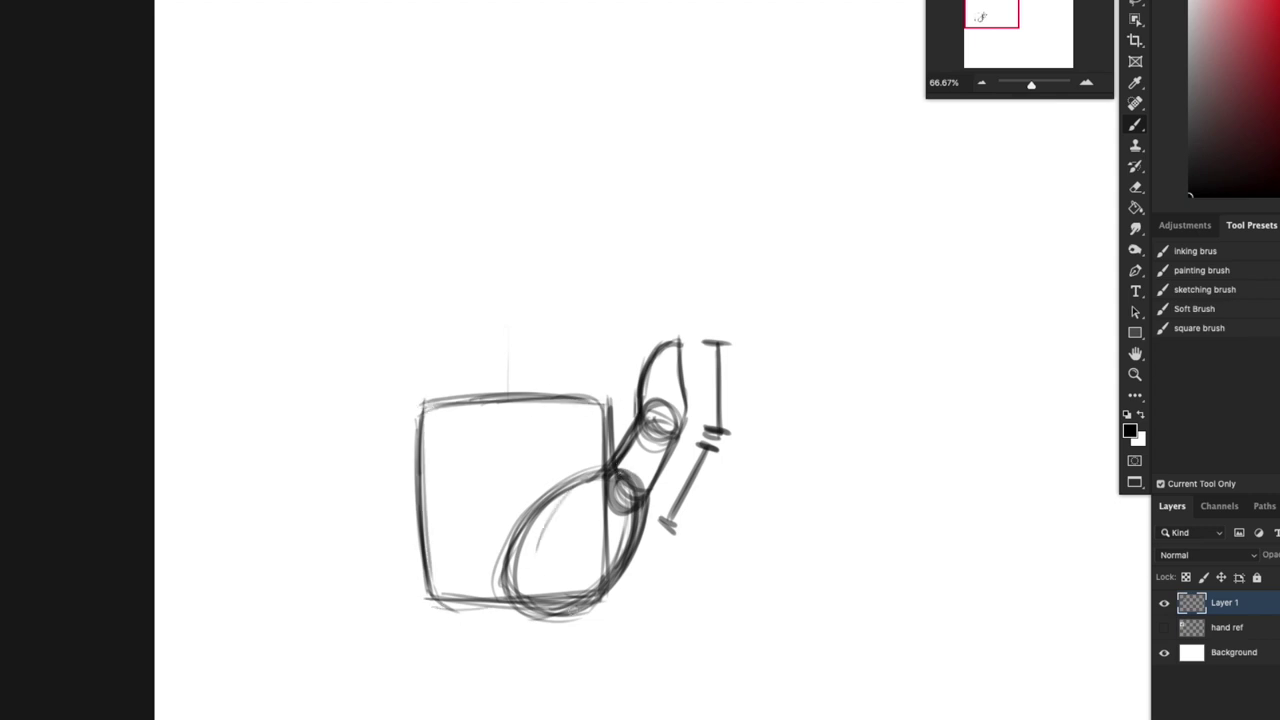
Step: Sketch a vertical guide line about one palm height above the palm, and a curved fingertip arc across its top
{"action": "mouse_move", "coordinate": [509, 350]}
{"action": "left_mouse_down"}
{"action": "mouse_move", "coordinate": [501, 225]}
{"action": "mouse_move", "coordinate": [511, 384]}
{"action": "left_mouse_up"}
{"action": "left_click_drag", "start_coordinate": [508, 210], "coordinate": [515, 394]}
{"action": "mouse_move", "coordinate": [504, 268]}
{"action": "left_mouse_down"}
{"action": "mouse_move", "coordinate": [511, 390]}
{"action": "mouse_move", "coordinate": [508, 238]}
{"action": "left_mouse_up"}
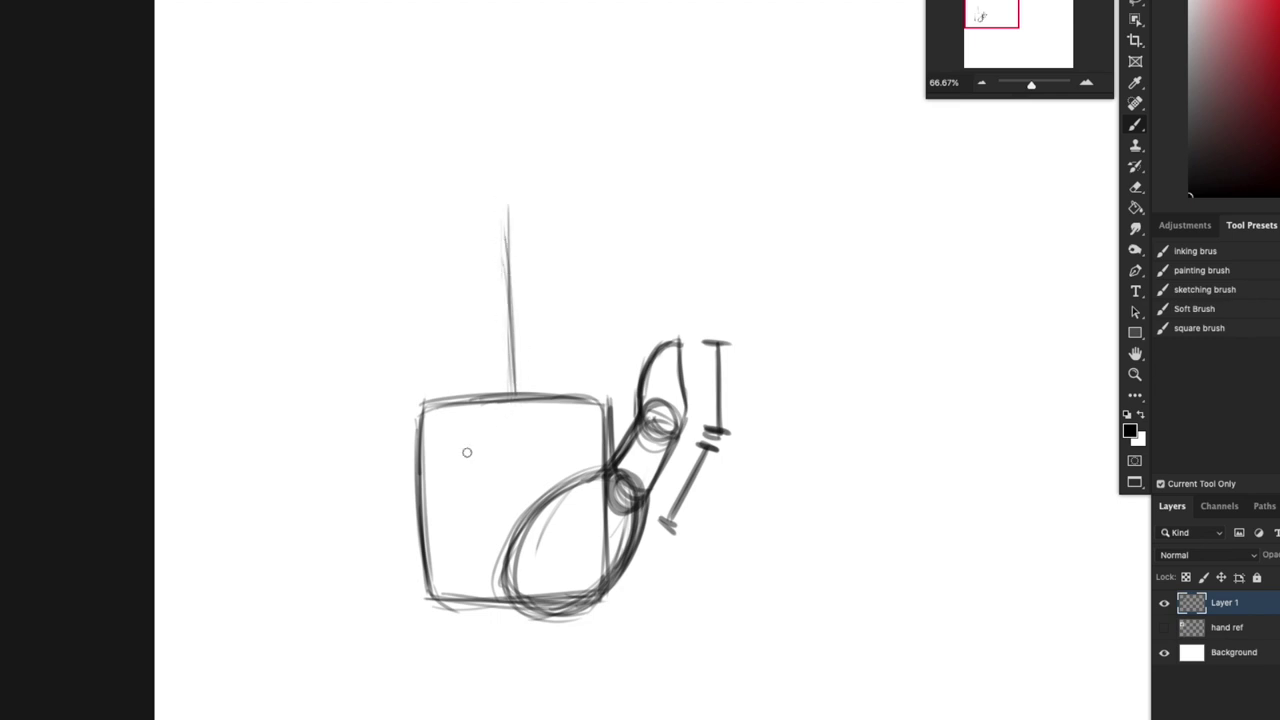
{"action": "left_click_drag", "start_coordinate": [424, 404], "coordinate": [593, 403]}
{"action": "mouse_move", "coordinate": [390, 268]}
{"action": "left_mouse_down"}
{"action": "mouse_move", "coordinate": [471, 211]}
{"action": "mouse_move", "coordinate": [566, 180]}
{"action": "left_mouse_up"}
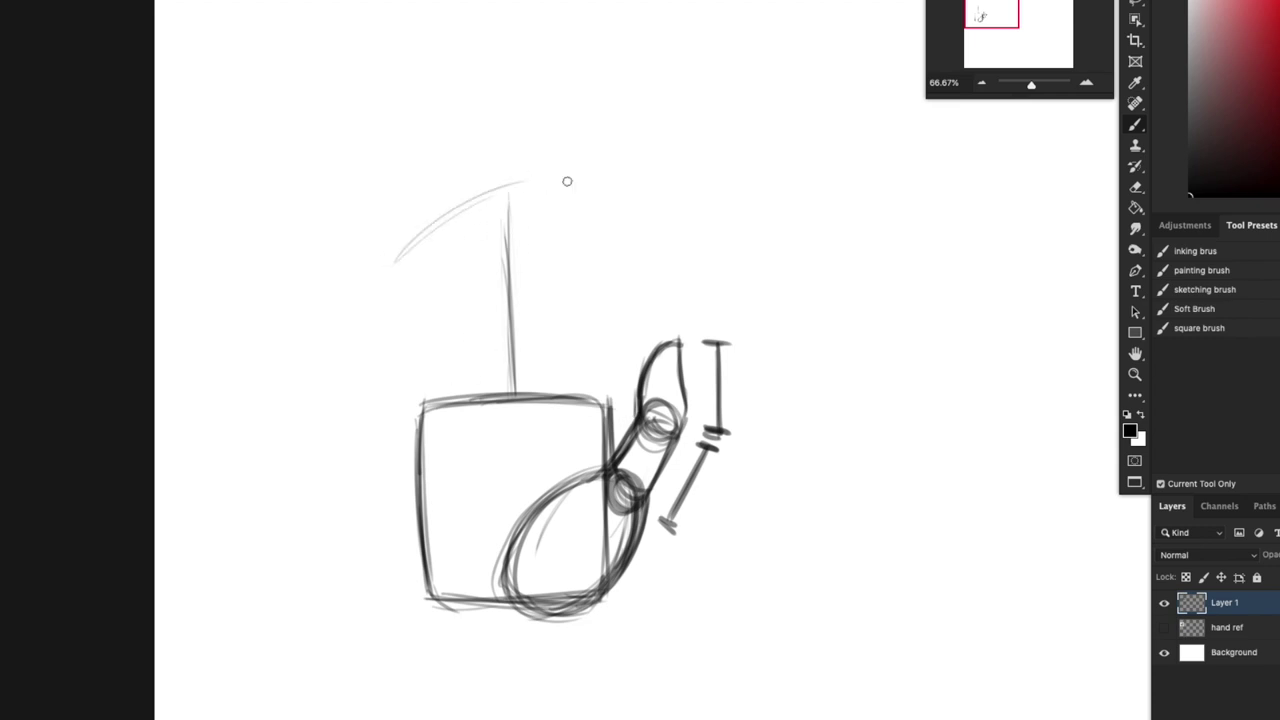
{"action": "left_click_drag", "start_coordinate": [448, 204], "coordinate": [609, 229]}
{"action": "left_click_drag", "start_coordinate": [378, 275], "coordinate": [634, 262]}
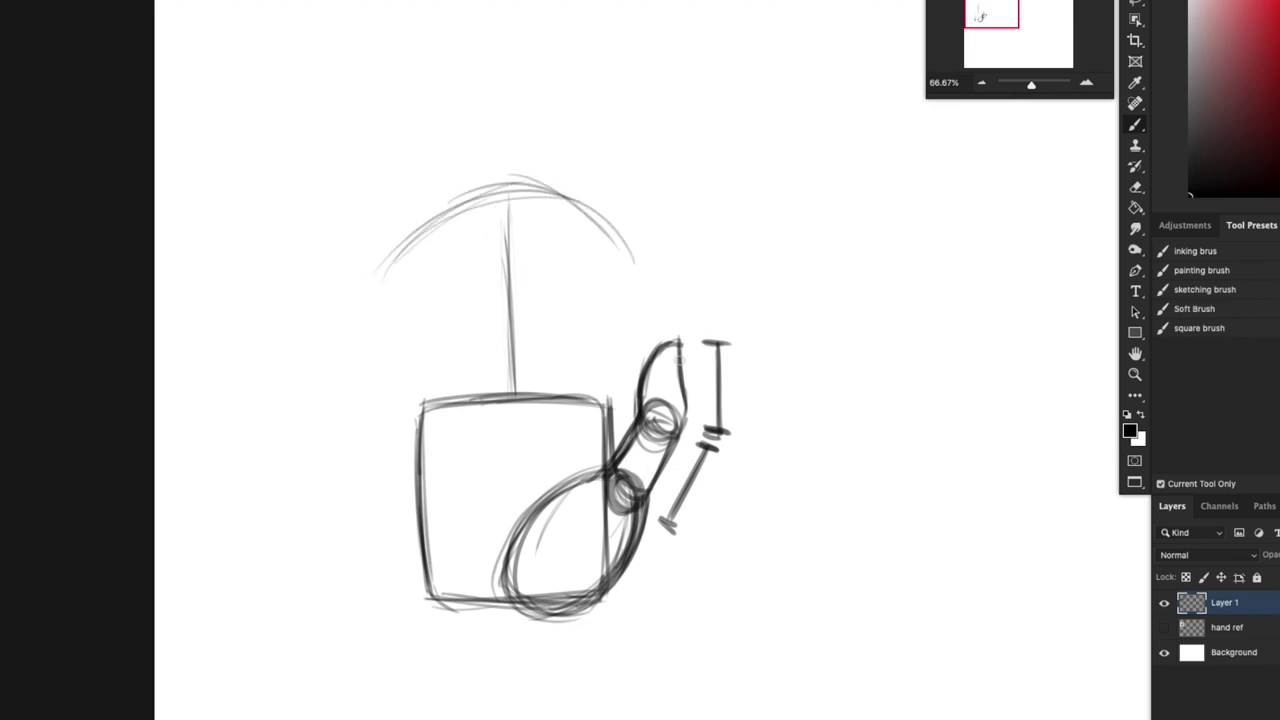
Step: Sketch the index finger's centreline with joint circles and mark the lengths of its three segments alongside
{"action": "mouse_move", "coordinate": [570, 396]}
{"action": "left_mouse_down"}
{"action": "mouse_move", "coordinate": [601, 390]}
{"action": "mouse_move", "coordinate": [568, 405]}
{"action": "mouse_move", "coordinate": [612, 400]}
{"action": "mouse_move", "coordinate": [591, 388]}
{"action": "mouse_move", "coordinate": [588, 405]}
{"action": "mouse_move", "coordinate": [582, 190]}
{"action": "left_mouse_up"}
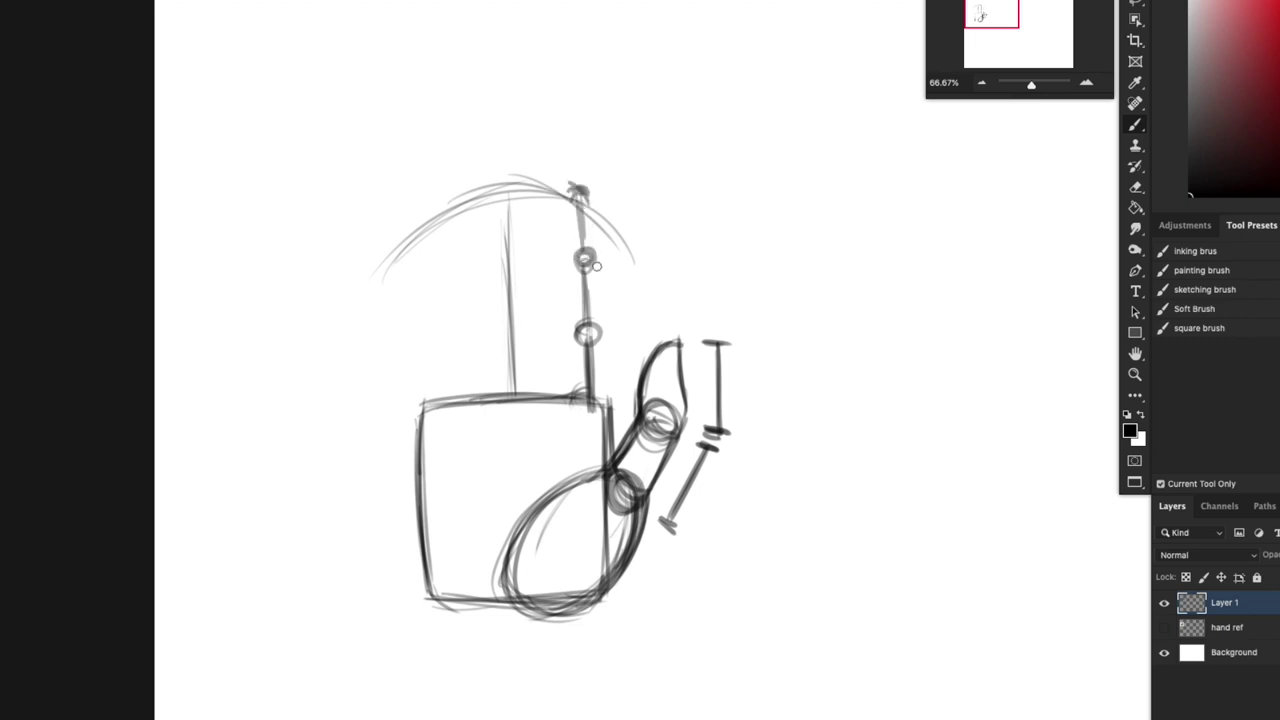
{"action": "left_click_drag", "start_coordinate": [626, 330], "coordinate": [635, 402]}
{"action": "left_click_drag", "start_coordinate": [617, 328], "coordinate": [637, 328]}
{"action": "left_click_drag", "start_coordinate": [609, 259], "coordinate": [625, 259]}
{"action": "left_click_drag", "start_coordinate": [618, 327], "coordinate": [637, 323]}
{"action": "left_click_drag", "start_coordinate": [622, 192], "coordinate": [623, 247]}
{"action": "mouse_move", "coordinate": [614, 245]}
{"action": "left_mouse_down"}
{"action": "mouse_move", "coordinate": [634, 241]}
{"action": "mouse_move", "coordinate": [626, 322]}
{"action": "left_mouse_up"}
Step: Raise the fingertip arc and sketch jointed centrelines for the middle, ring and little fingers
{"action": "left_click_drag", "start_coordinate": [388, 252], "coordinate": [625, 242]}
{"action": "left_click_drag", "start_coordinate": [533, 410], "coordinate": [540, 217]}
{"action": "left_click_drag", "start_coordinate": [530, 156], "coordinate": [546, 156]}
{"action": "left_click_drag", "start_coordinate": [536, 160], "coordinate": [539, 419]}
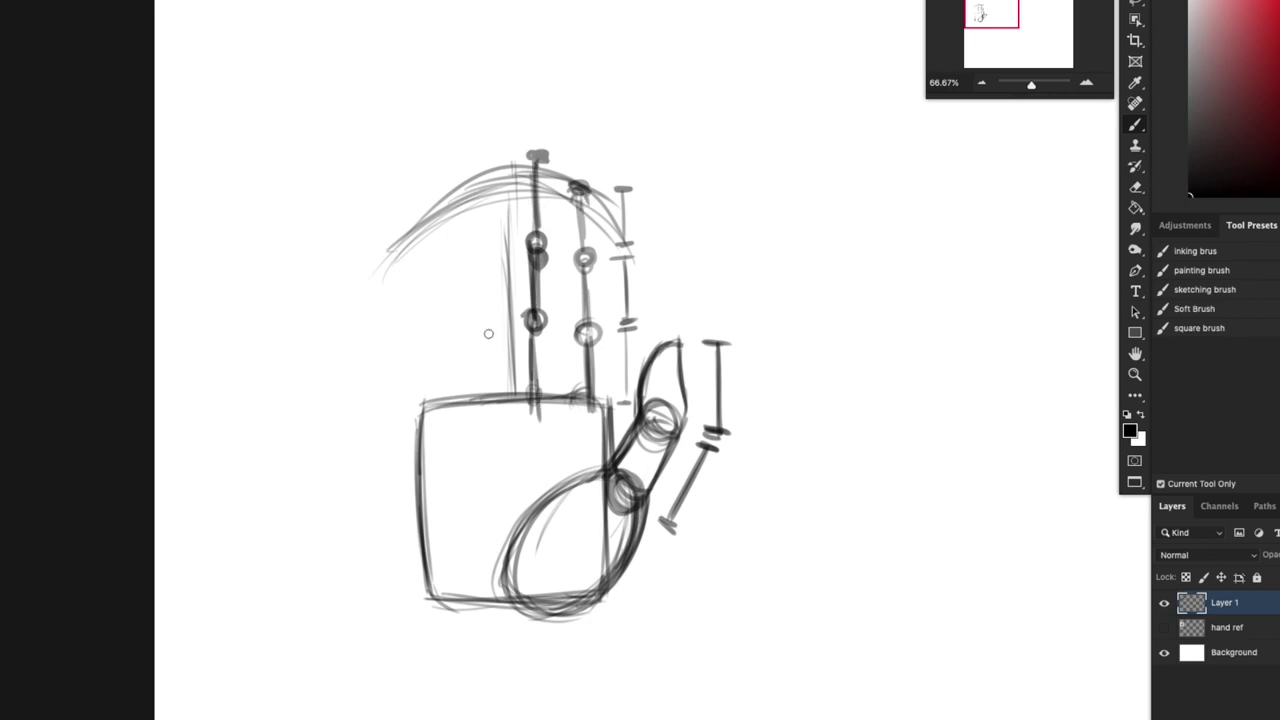
{"action": "mouse_move", "coordinate": [503, 187]}
{"action": "left_mouse_down"}
{"action": "mouse_move", "coordinate": [489, 174]}
{"action": "mouse_move", "coordinate": [490, 410]}
{"action": "mouse_move", "coordinate": [437, 394]}
{"action": "mouse_move", "coordinate": [445, 237]}
{"action": "left_mouse_up"}
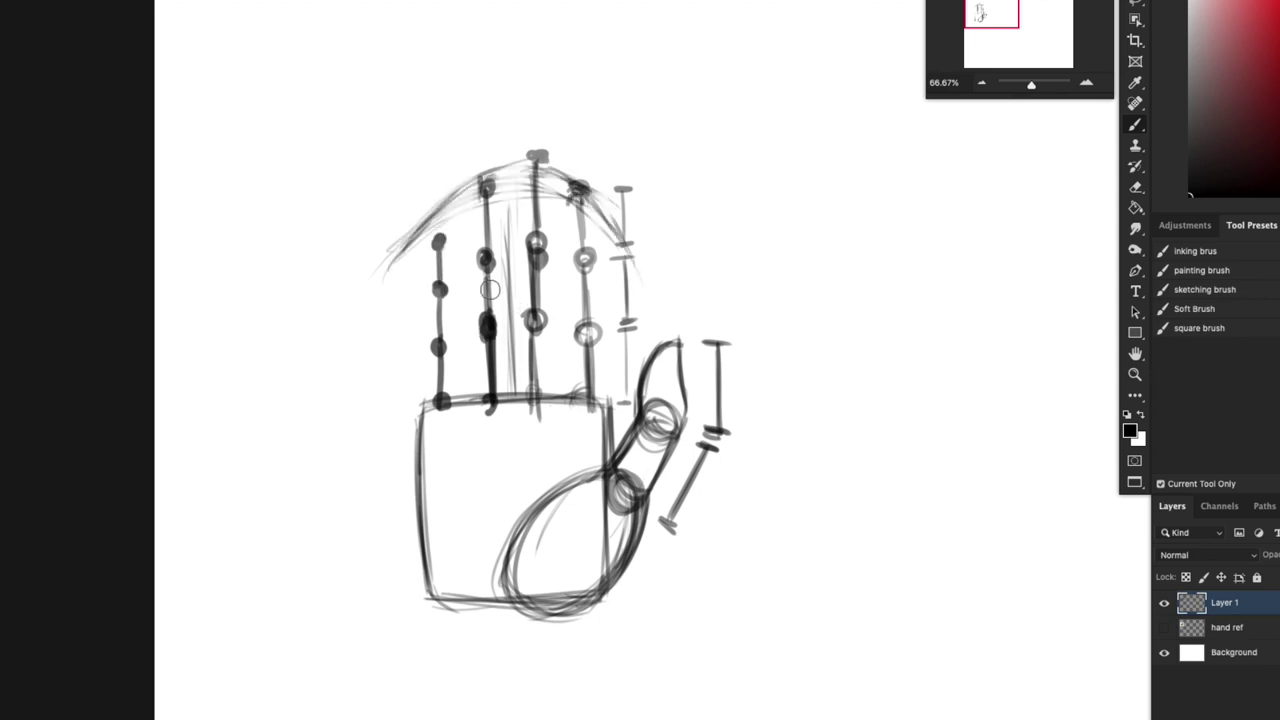
Step: Fade the central vertical guide line and parts of the ring and middle finger centrelines
{"action": "left_click_drag", "start_coordinate": [503, 209], "coordinate": [518, 392]}
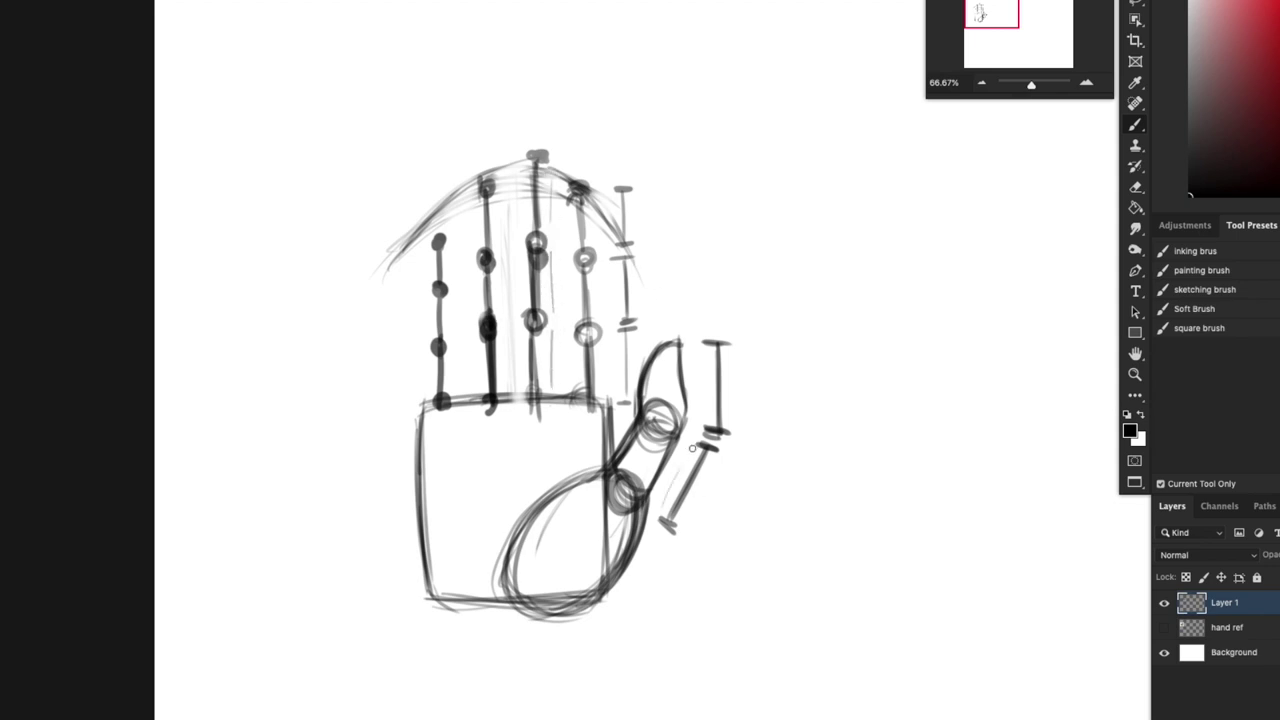
{"action": "mouse_move", "coordinate": [489, 378]}
{"action": "left_mouse_down"}
{"action": "mouse_move", "coordinate": [489, 266]}
{"action": "mouse_move", "coordinate": [545, 301]}
{"action": "left_mouse_up"}
{"action": "key", "text": "bracketleft"}
{"action": "key", "text": "bracketleft"}
{"action": "key", "text": "bracketleft"}
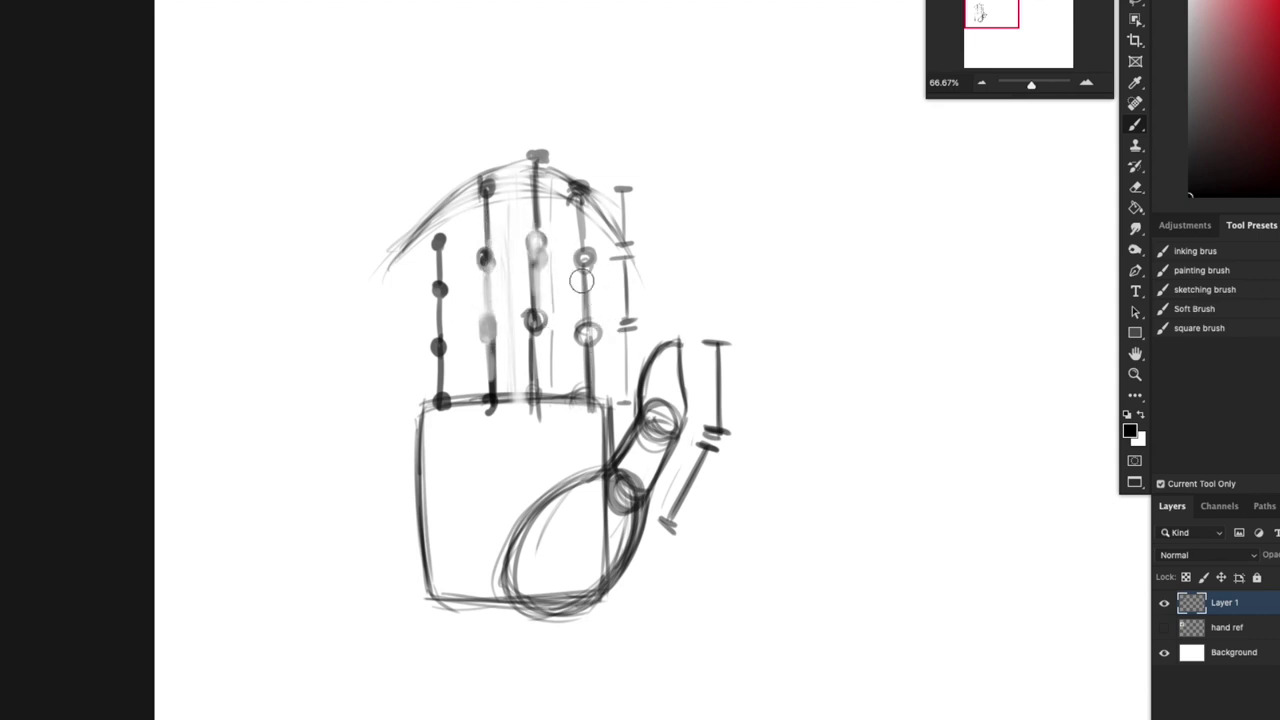
Step: Enlarge the eraser and fade the index finger's length marks and the construction lines of all four fingers
{"action": "key", "text": "bracketright"}
{"action": "key", "text": "bracketright"}
{"action": "key", "text": "bracketright"}
{"action": "left_click_drag", "start_coordinate": [624, 212], "coordinate": [626, 370]}
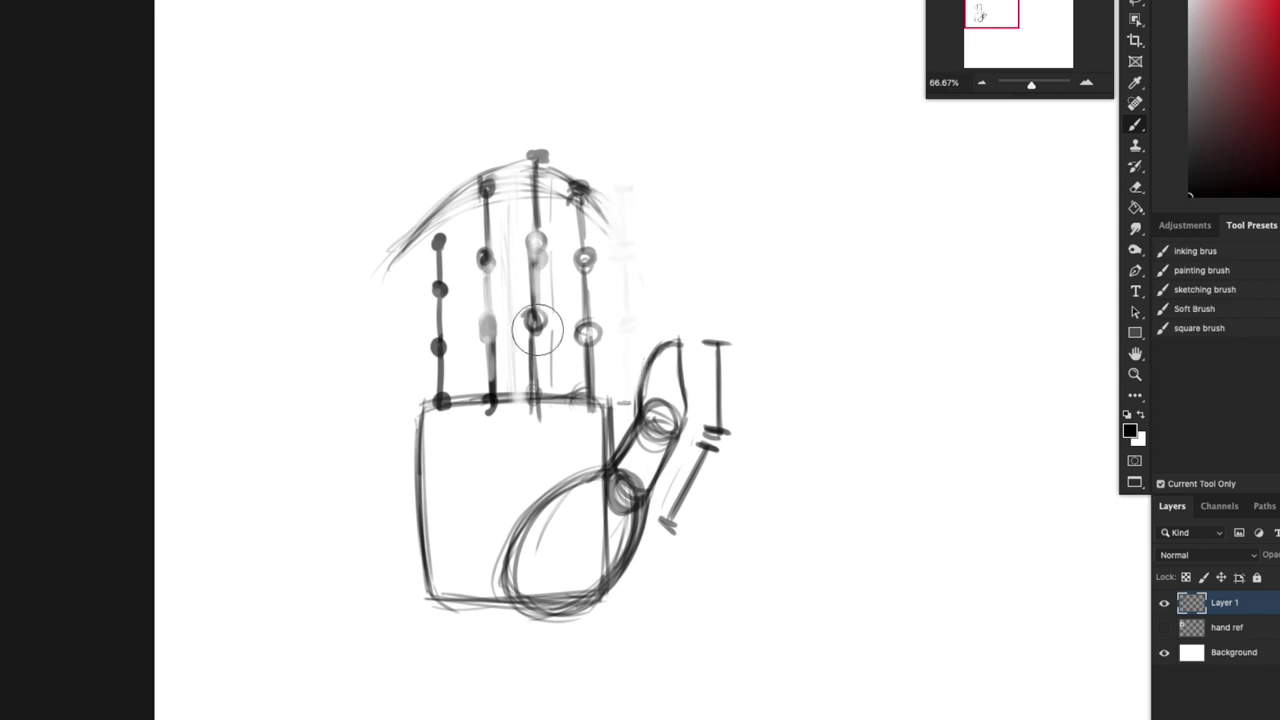
{"action": "mouse_move", "coordinate": [537, 331]}
{"action": "left_mouse_down"}
{"action": "mouse_move", "coordinate": [536, 378]}
{"action": "mouse_move", "coordinate": [490, 402]}
{"action": "mouse_move", "coordinate": [446, 337]}
{"action": "mouse_move", "coordinate": [440, 265]}
{"action": "left_mouse_up"}
{"action": "left_click_drag", "start_coordinate": [487, 195], "coordinate": [487, 268]}
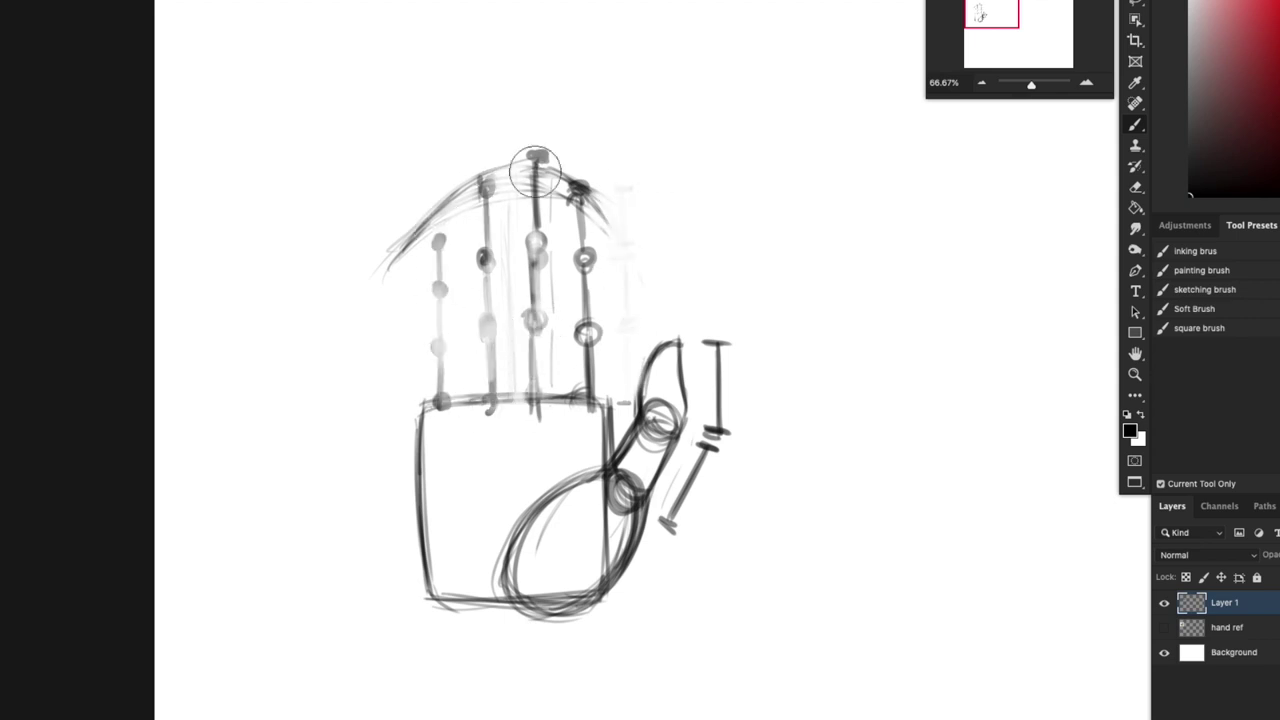
{"action": "left_click_drag", "start_coordinate": [535, 174], "coordinate": [536, 300]}
{"action": "left_click_drag", "start_coordinate": [580, 200], "coordinate": [588, 372]}
Step: Outline the little finger's three segments and joint circles over its faded centreline, up to the rounded tip
{"action": "left_click_drag", "start_coordinate": [421, 368], "coordinate": [423, 415]}
{"action": "mouse_move", "coordinate": [434, 348]}
{"action": "left_mouse_down"}
{"action": "mouse_move", "coordinate": [458, 400]}
{"action": "mouse_move", "coordinate": [423, 346]}
{"action": "left_mouse_up"}
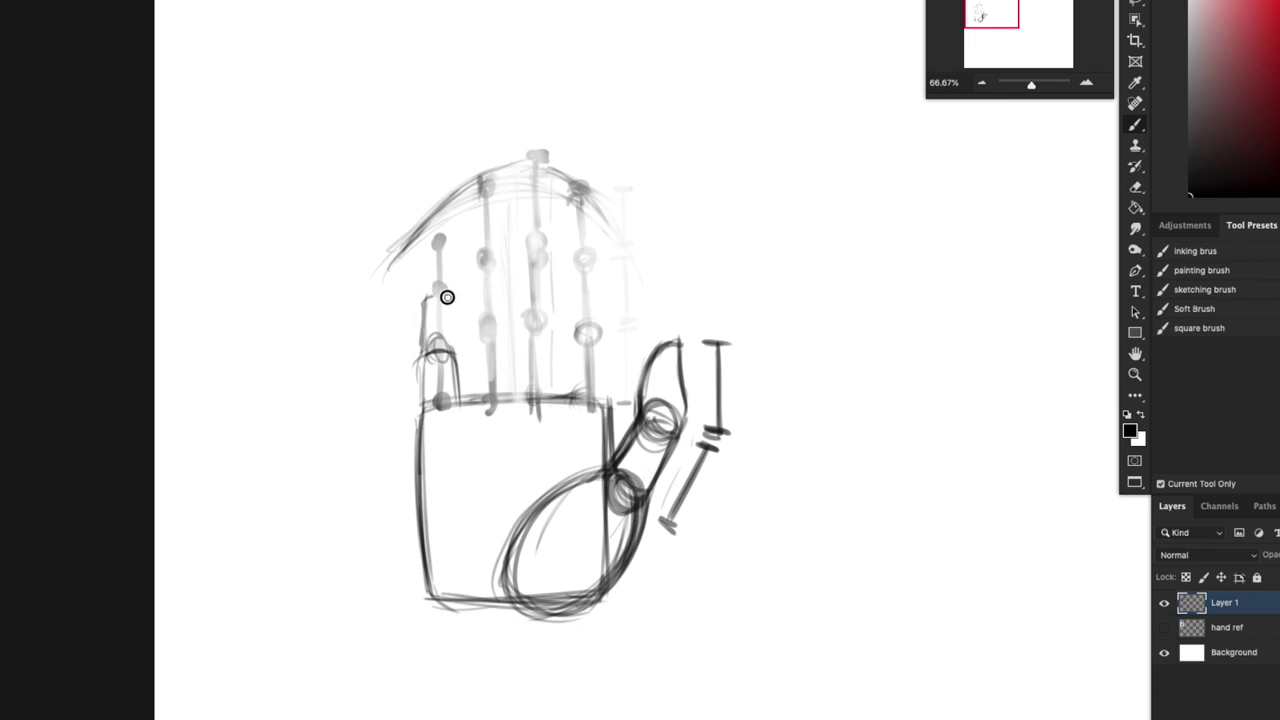
{"action": "left_click_drag", "start_coordinate": [447, 297], "coordinate": [437, 299]}
{"action": "left_click_drag", "start_coordinate": [432, 240], "coordinate": [444, 244]}
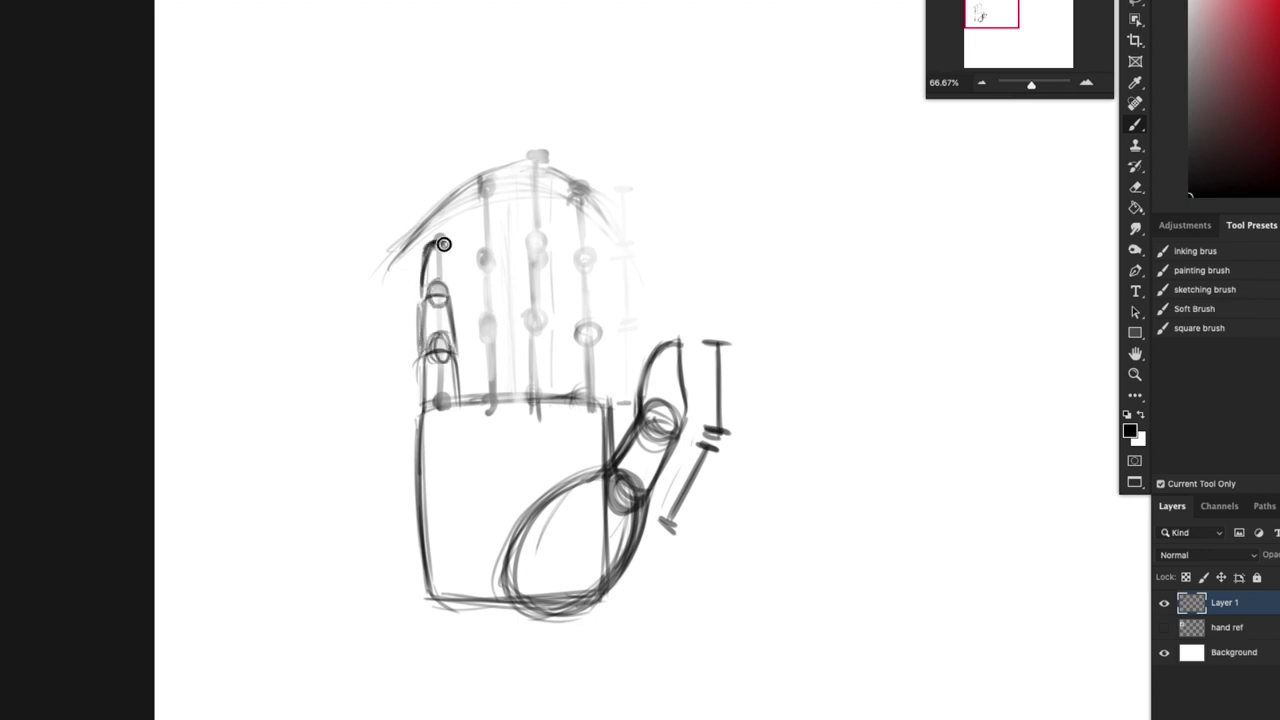
{"action": "mouse_move", "coordinate": [450, 290]}
{"action": "left_mouse_down"}
{"action": "mouse_move", "coordinate": [426, 267]}
{"action": "mouse_move", "coordinate": [474, 395]}
{"action": "mouse_move", "coordinate": [473, 345]}
{"action": "left_mouse_up"}
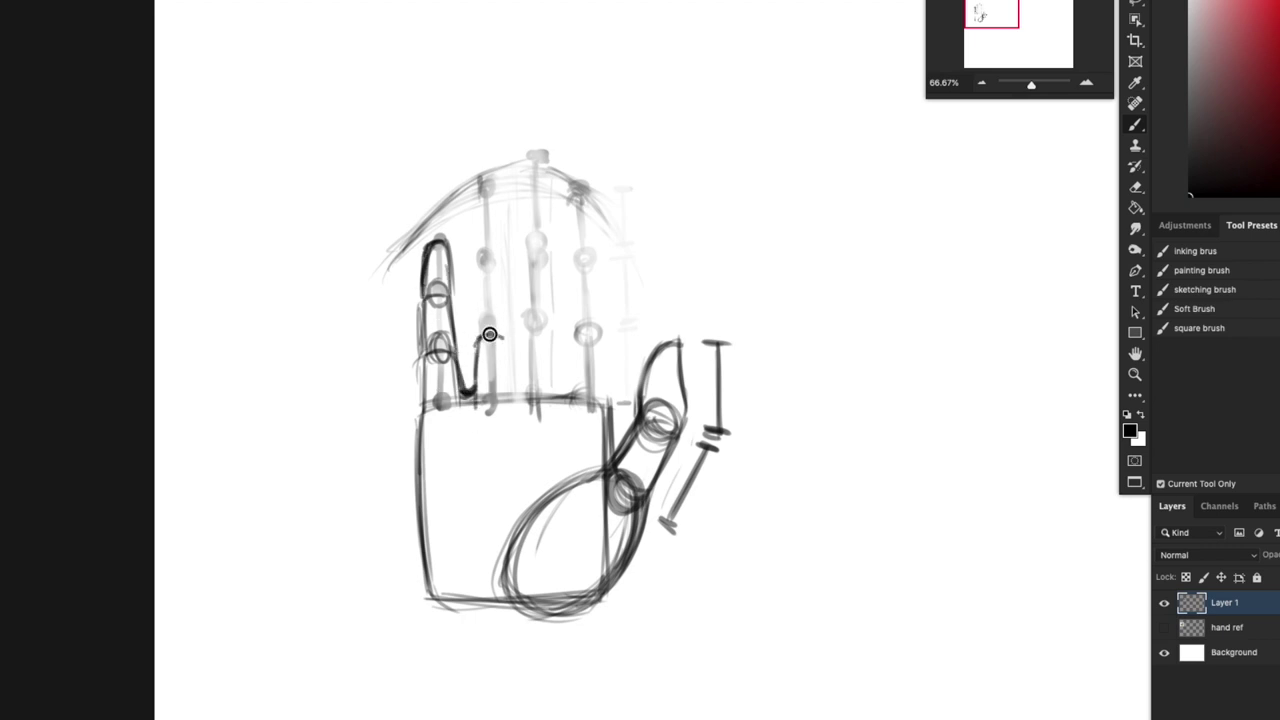
Step: Outline the ring, middle and index fingers segment by segment, and draw a curved crease across the palm
{"action": "mouse_move", "coordinate": [470, 391]}
{"action": "left_mouse_down"}
{"action": "mouse_move", "coordinate": [477, 337]}
{"action": "mouse_move", "coordinate": [517, 396]}
{"action": "left_mouse_up"}
{"action": "mouse_move", "coordinate": [480, 336]}
{"action": "left_mouse_down"}
{"action": "mouse_move", "coordinate": [499, 323]}
{"action": "mouse_move", "coordinate": [479, 273]}
{"action": "mouse_move", "coordinate": [510, 335]}
{"action": "mouse_move", "coordinate": [468, 283]}
{"action": "mouse_move", "coordinate": [472, 205]}
{"action": "mouse_move", "coordinate": [490, 200]}
{"action": "mouse_move", "coordinate": [505, 262]}
{"action": "left_mouse_up"}
{"action": "mouse_move", "coordinate": [520, 345]}
{"action": "left_mouse_down"}
{"action": "mouse_move", "coordinate": [516, 387]}
{"action": "mouse_move", "coordinate": [548, 340]}
{"action": "mouse_move", "coordinate": [522, 318]}
{"action": "mouse_move", "coordinate": [543, 263]}
{"action": "mouse_move", "coordinate": [521, 261]}
{"action": "mouse_move", "coordinate": [550, 305]}
{"action": "mouse_move", "coordinate": [540, 390]}
{"action": "mouse_move", "coordinate": [600, 380]}
{"action": "mouse_move", "coordinate": [571, 414]}
{"action": "mouse_move", "coordinate": [491, 451]}
{"action": "left_mouse_up"}
{"action": "mouse_move", "coordinate": [452, 496]}
{"action": "left_mouse_down"}
{"action": "mouse_move", "coordinate": [568, 451]}
{"action": "mouse_move", "coordinate": [520, 458]}
{"action": "left_mouse_up"}
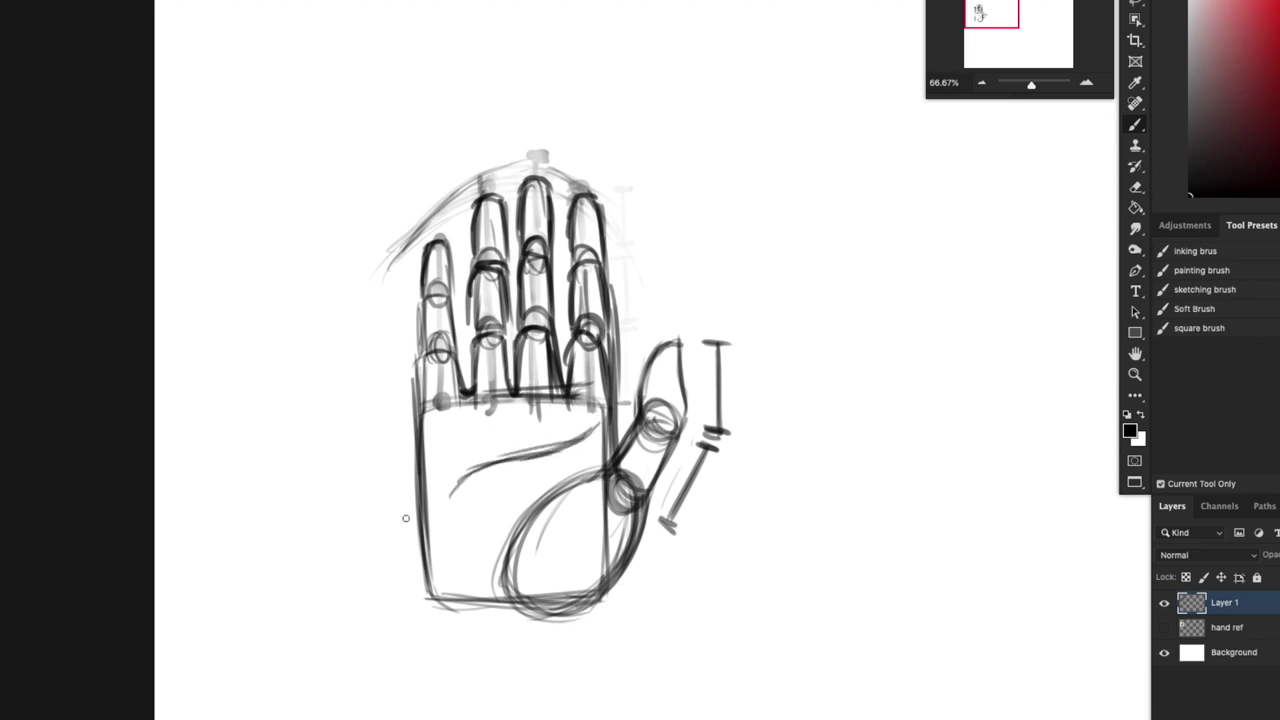
{"action": "mouse_move", "coordinate": [450, 505]}
{"action": "left_mouse_down"}
{"action": "mouse_move", "coordinate": [508, 455]}
{"action": "mouse_move", "coordinate": [600, 427]}
{"action": "mouse_move", "coordinate": [616, 460]}
{"action": "mouse_move", "coordinate": [558, 476]}
{"action": "mouse_move", "coordinate": [498, 574]}
{"action": "left_mouse_up"}
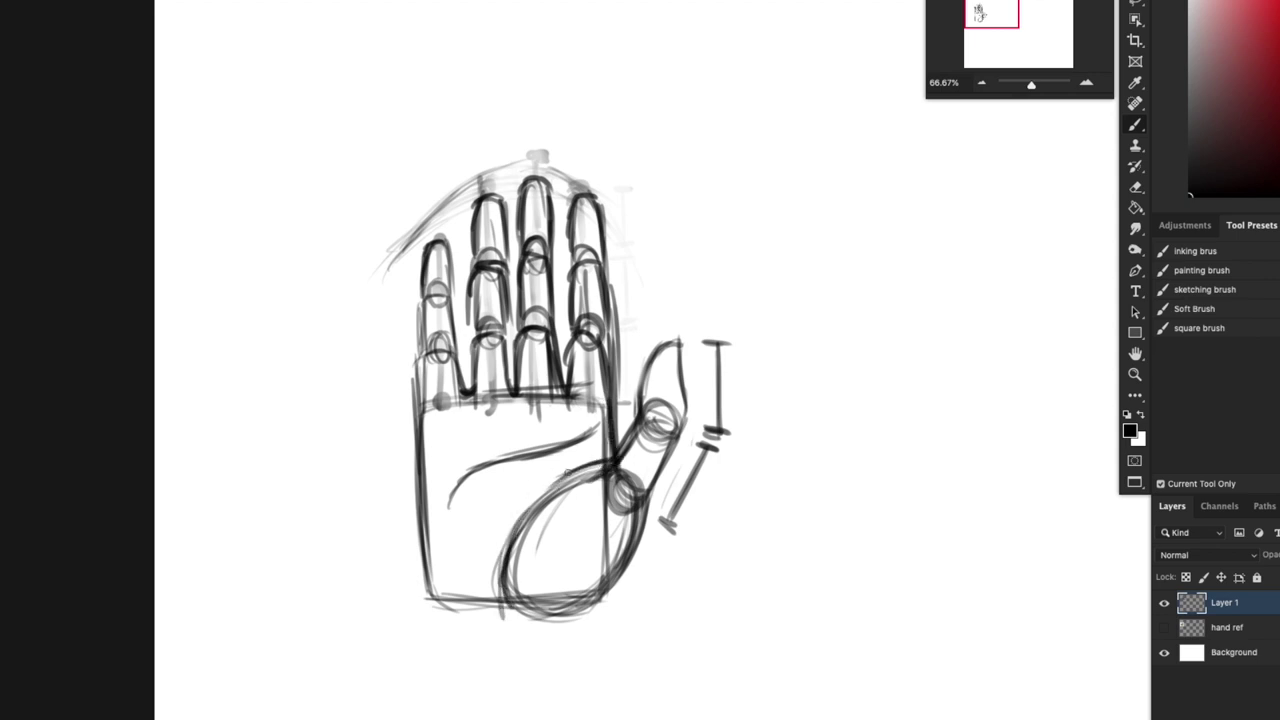
Step: Fade the thumb's lower joint circle and the palm edge inside the thumb base, and darken the hand's outer side
{"action": "key", "text": "e"}
{"action": "mouse_move", "coordinate": [553, 535]}
{"action": "left_mouse_down"}
{"action": "mouse_move", "coordinate": [549, 514]}
{"action": "mouse_move", "coordinate": [583, 531]}
{"action": "mouse_move", "coordinate": [622, 492]}
{"action": "left_mouse_up"}
{"action": "key", "text": "b"}
{"action": "left_click_drag", "start_coordinate": [417, 328], "coordinate": [432, 582]}
{"action": "left_click_drag", "start_coordinate": [416, 450], "coordinate": [444, 602]}
{"action": "left_click_drag", "start_coordinate": [657, 350], "coordinate": [640, 400]}
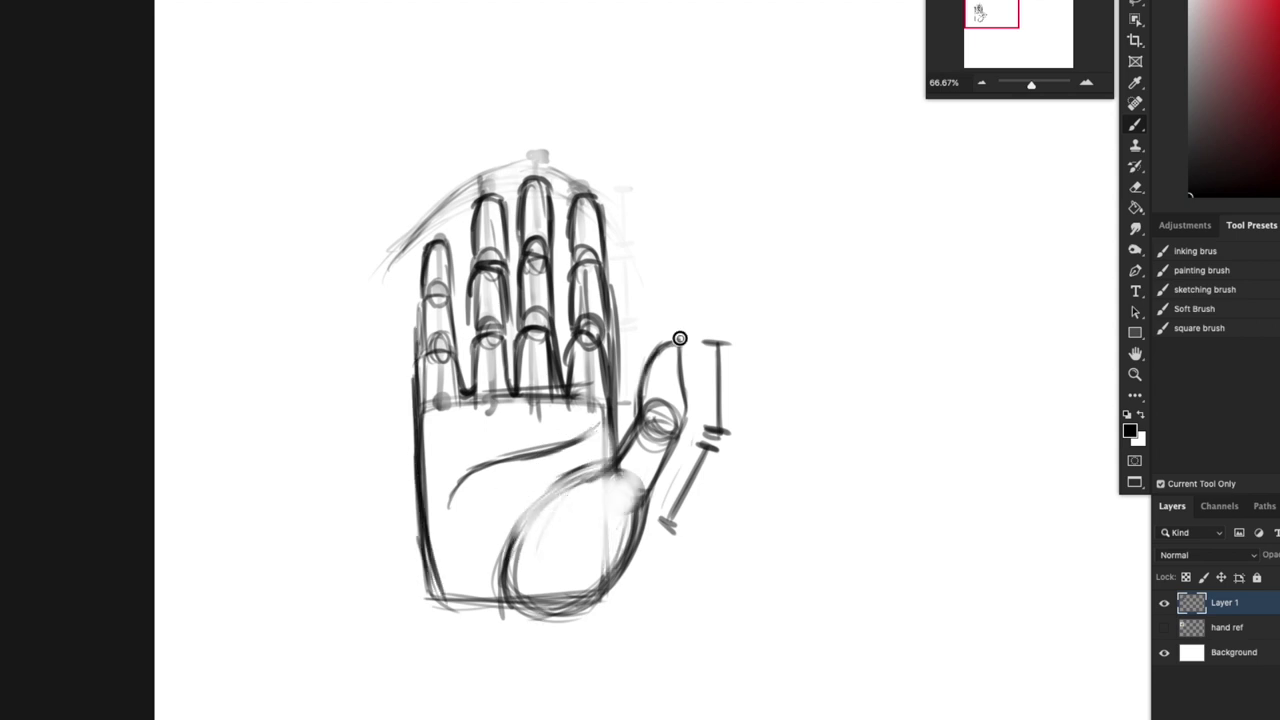
Step: Retrace the square palm and oval thumb base, and add a jointed centreline through the thumb's two segments
{"action": "mouse_move", "coordinate": [832, 618]}
{"action": "left_mouse_down"}
{"action": "mouse_move", "coordinate": [668, 600]}
{"action": "mouse_move", "coordinate": [750, 581]}
{"action": "left_mouse_up"}
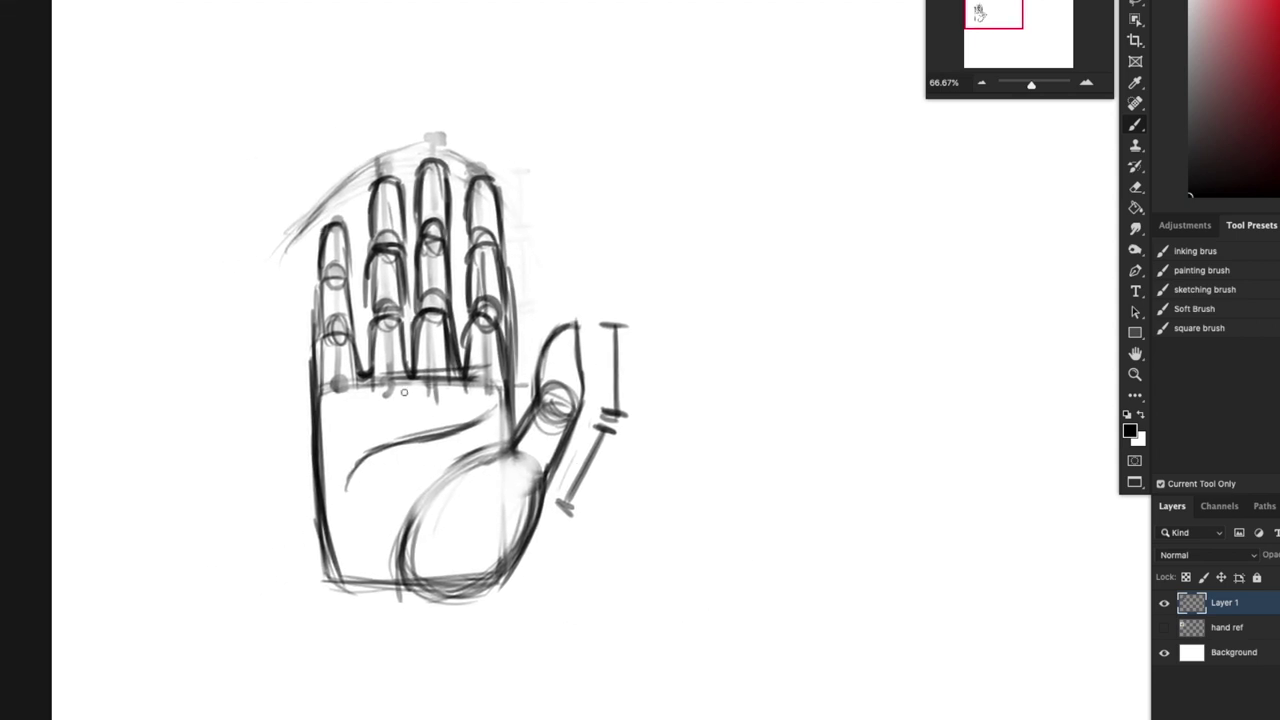
{"action": "mouse_move", "coordinate": [306, 395]}
{"action": "left_mouse_down"}
{"action": "mouse_move", "coordinate": [497, 390]}
{"action": "mouse_move", "coordinate": [335, 549]}
{"action": "left_mouse_up"}
{"action": "mouse_move", "coordinate": [329, 429]}
{"action": "left_mouse_down"}
{"action": "mouse_move", "coordinate": [345, 578]}
{"action": "mouse_move", "coordinate": [498, 582]}
{"action": "left_mouse_up"}
{"action": "left_click_drag", "start_coordinate": [511, 600], "coordinate": [514, 457]}
{"action": "left_click_drag", "start_coordinate": [440, 475], "coordinate": [458, 595]}
{"action": "left_click_drag", "start_coordinate": [501, 453], "coordinate": [413, 607]}
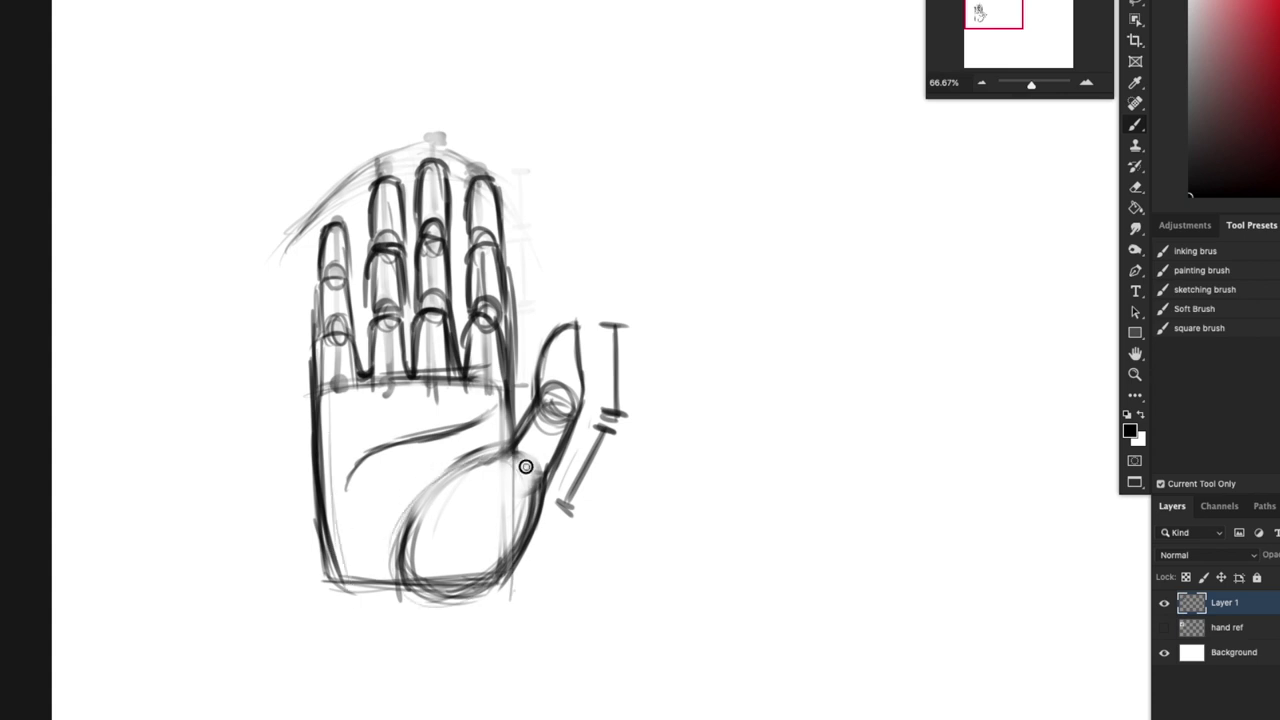
{"action": "mouse_move", "coordinate": [514, 480]}
{"action": "left_mouse_down"}
{"action": "mouse_move", "coordinate": [550, 425]}
{"action": "mouse_move", "coordinate": [566, 339]}
{"action": "left_mouse_up"}
{"action": "mouse_move", "coordinate": [571, 338]}
{"action": "left_mouse_down"}
{"action": "mouse_move", "coordinate": [560, 338]}
{"action": "mouse_move", "coordinate": [562, 412]}
{"action": "mouse_move", "coordinate": [545, 415]}
{"action": "left_mouse_up"}
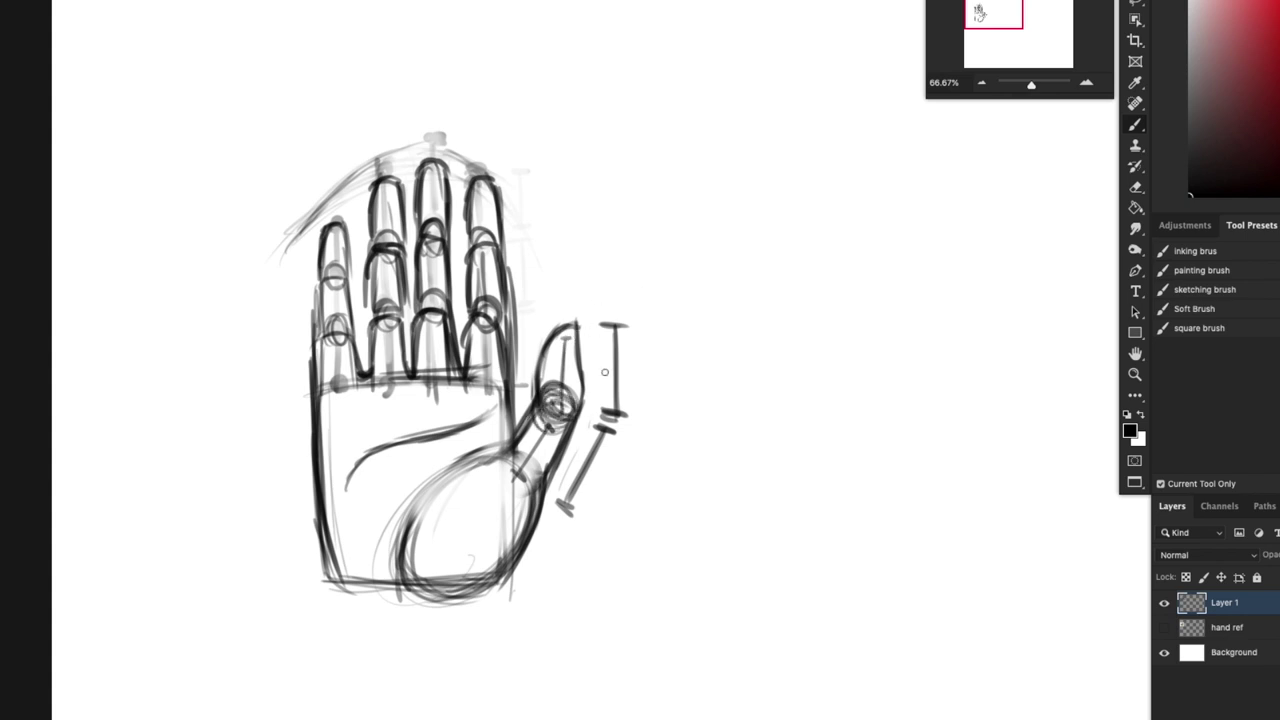
Step: Lasso the thumb's tip segment and rotate it slightly outward about its joint circle
{"action": "key", "text": "l"}
{"action": "mouse_move", "coordinate": [550, 320]}
{"action": "left_mouse_down"}
{"action": "mouse_move", "coordinate": [563, 423]}
{"action": "mouse_move", "coordinate": [600, 345]}
{"action": "mouse_move", "coordinate": [545, 330]}
{"action": "left_mouse_up"}
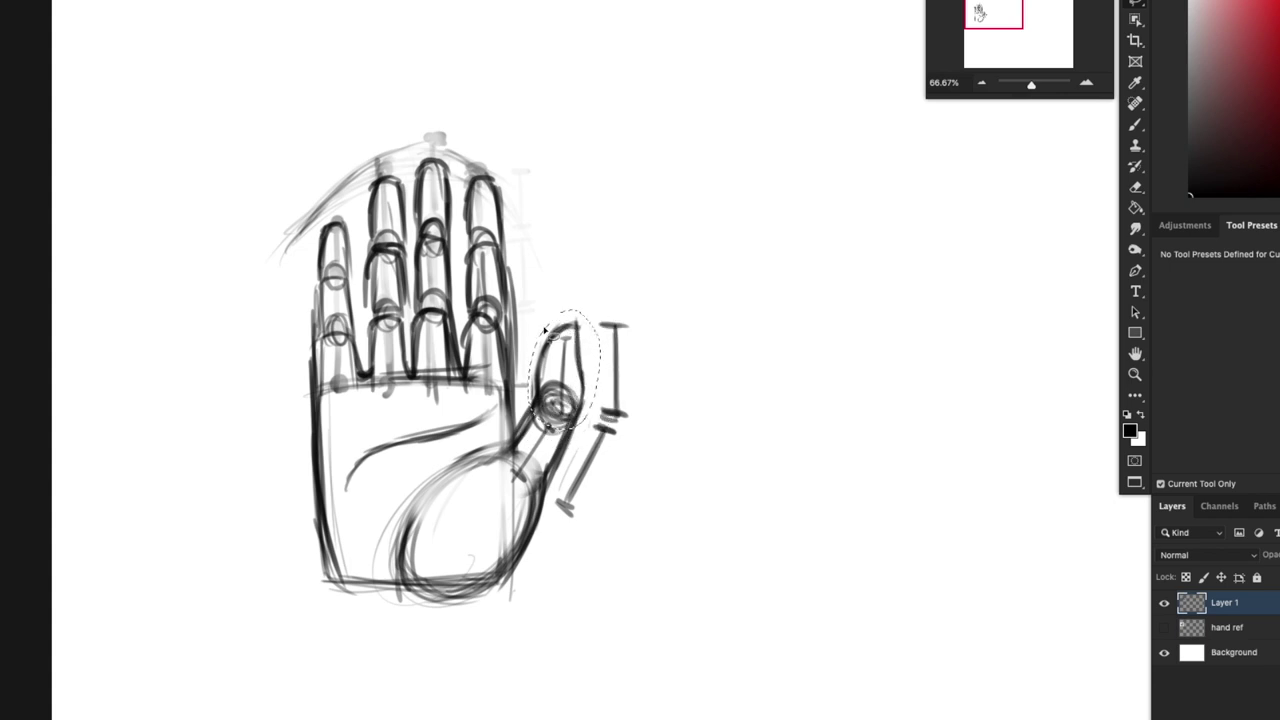
{"action": "key", "text": "super+t"}
{"action": "left_click_drag", "start_coordinate": [621, 298], "coordinate": [627, 304]}
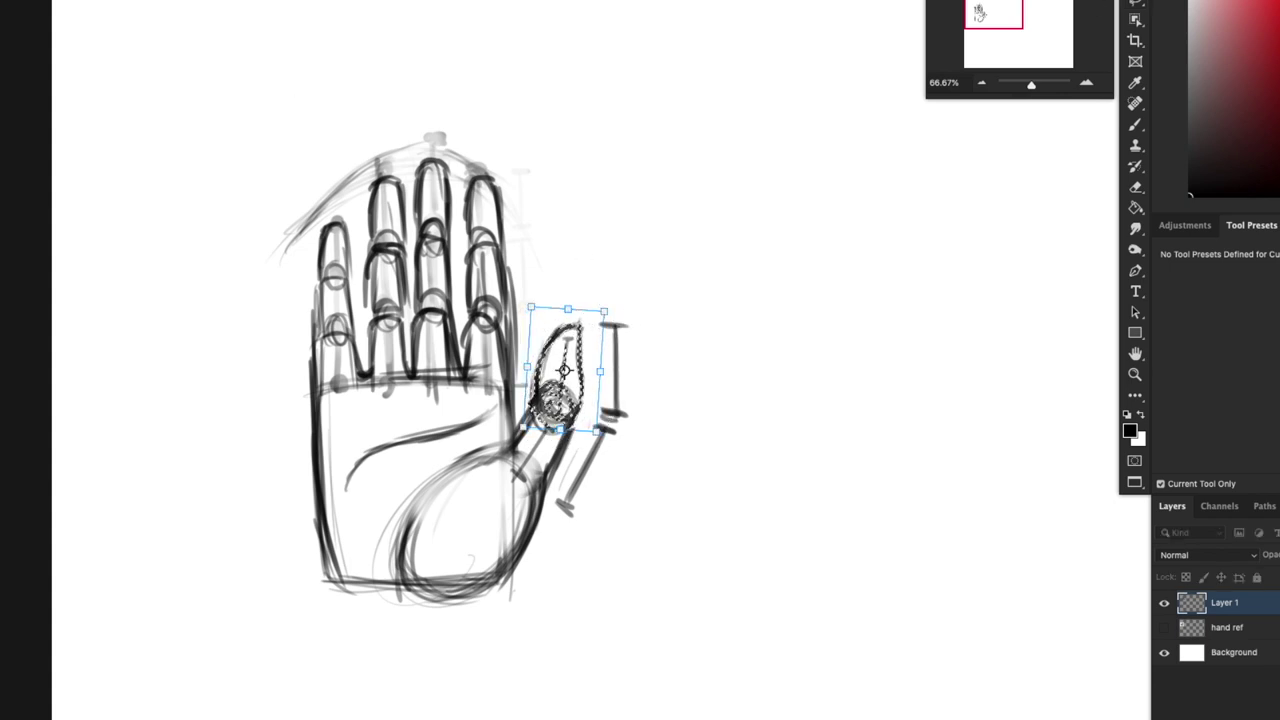
{"action": "left_click", "coordinate": [557, 409], "text": "alt"}
{"action": "left_click_drag", "start_coordinate": [555, 405], "coordinate": [556, 406]}
{"action": "left_click_drag", "start_coordinate": [614, 300], "coordinate": [627, 338]}
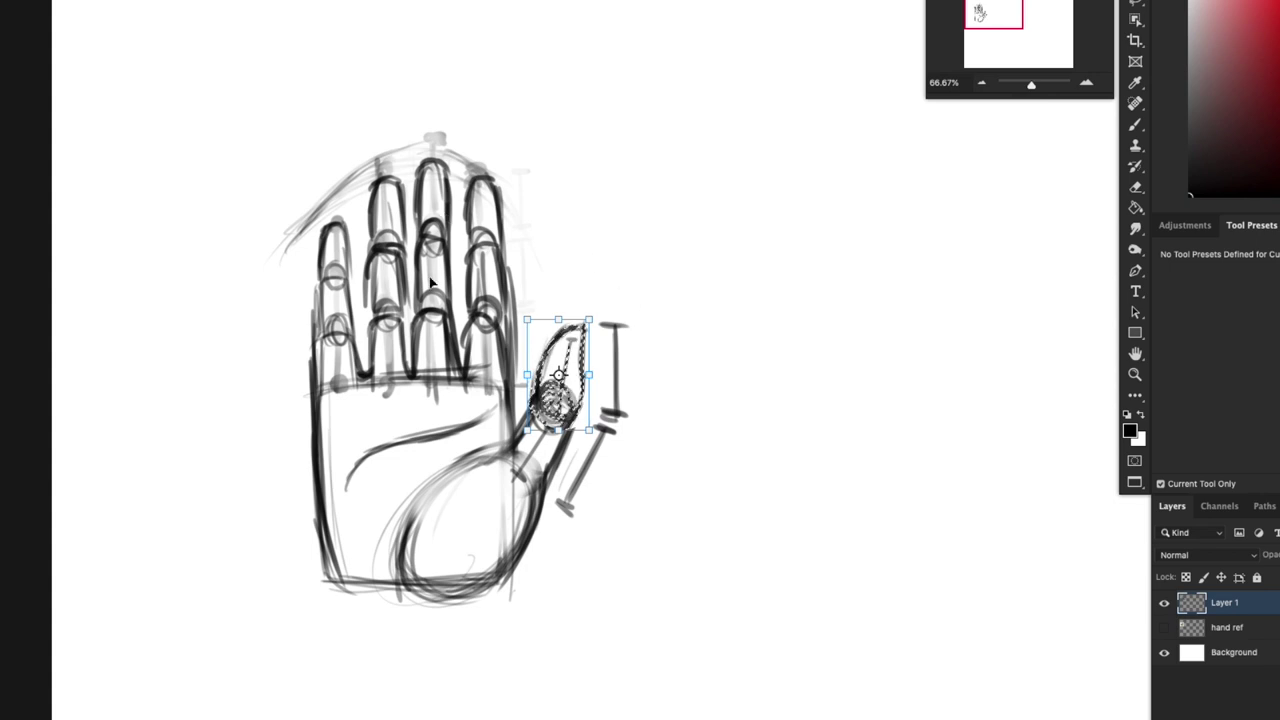
{"action": "key", "text": "ctrl+d"}
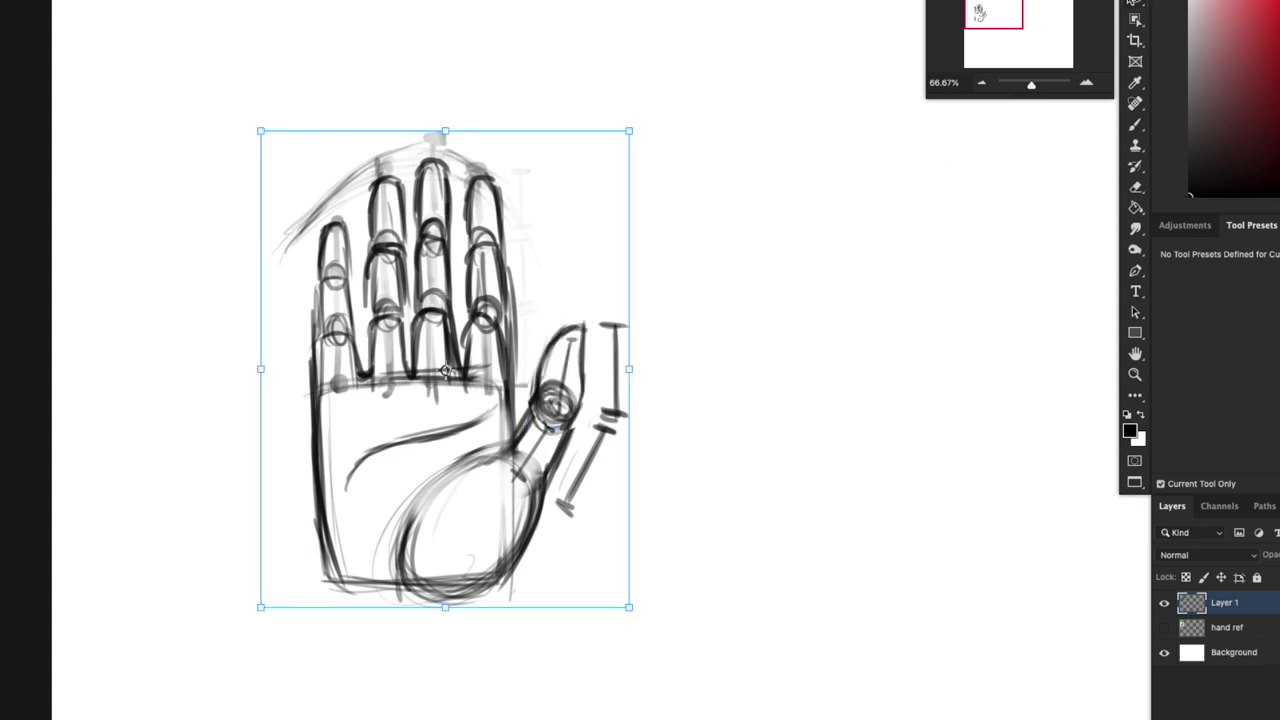
{"action": "key", "text": "Return"}
Step: Lasso the little finger and rotate it slightly outward about its base
{"action": "mouse_move", "coordinate": [318, 232]}
{"action": "left_mouse_down"}
{"action": "mouse_move", "coordinate": [297, 294]}
{"action": "mouse_move", "coordinate": [309, 371]}
{"action": "mouse_move", "coordinate": [347, 207]}
{"action": "mouse_move", "coordinate": [309, 223]}
{"action": "mouse_move", "coordinate": [316, 232]}
{"action": "left_mouse_up"}
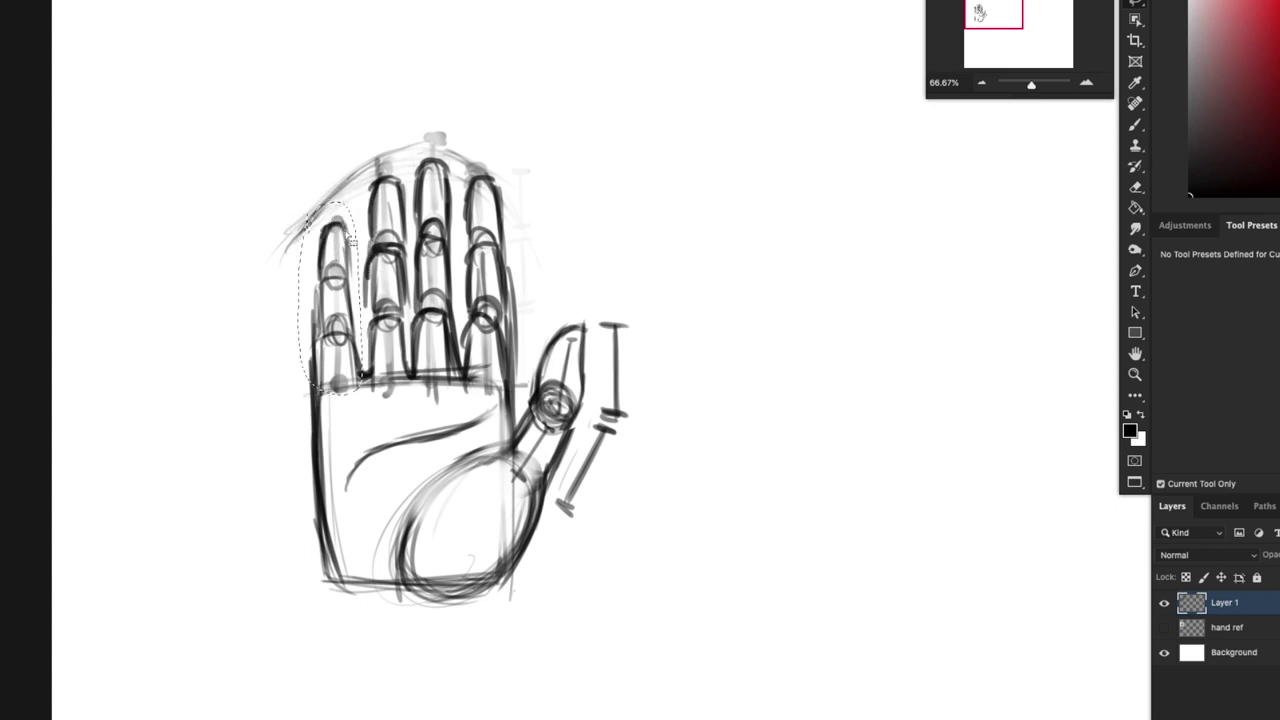
{"action": "key", "text": "v"}
{"action": "left_click_drag", "start_coordinate": [331, 300], "coordinate": [339, 384]}
{"action": "mouse_move", "coordinate": [339, 186]}
{"action": "left_mouse_down"}
{"action": "mouse_move", "coordinate": [260, 203]}
{"action": "mouse_move", "coordinate": [184, 247]}
{"action": "mouse_move", "coordinate": [143, 320]}
{"action": "mouse_move", "coordinate": [266, 206]}
{"action": "mouse_move", "coordinate": [329, 174]}
{"action": "mouse_move", "coordinate": [304, 182]}
{"action": "left_mouse_up"}
{"action": "left_click_drag", "start_coordinate": [297, 183], "coordinate": [331, 168]}
{"action": "key", "text": "ctrl+z"}
Step: Deselect the little finger and move the whole hand sketch toward the canvas's upper-left corner
{"action": "key", "text": "ctrl+d"}
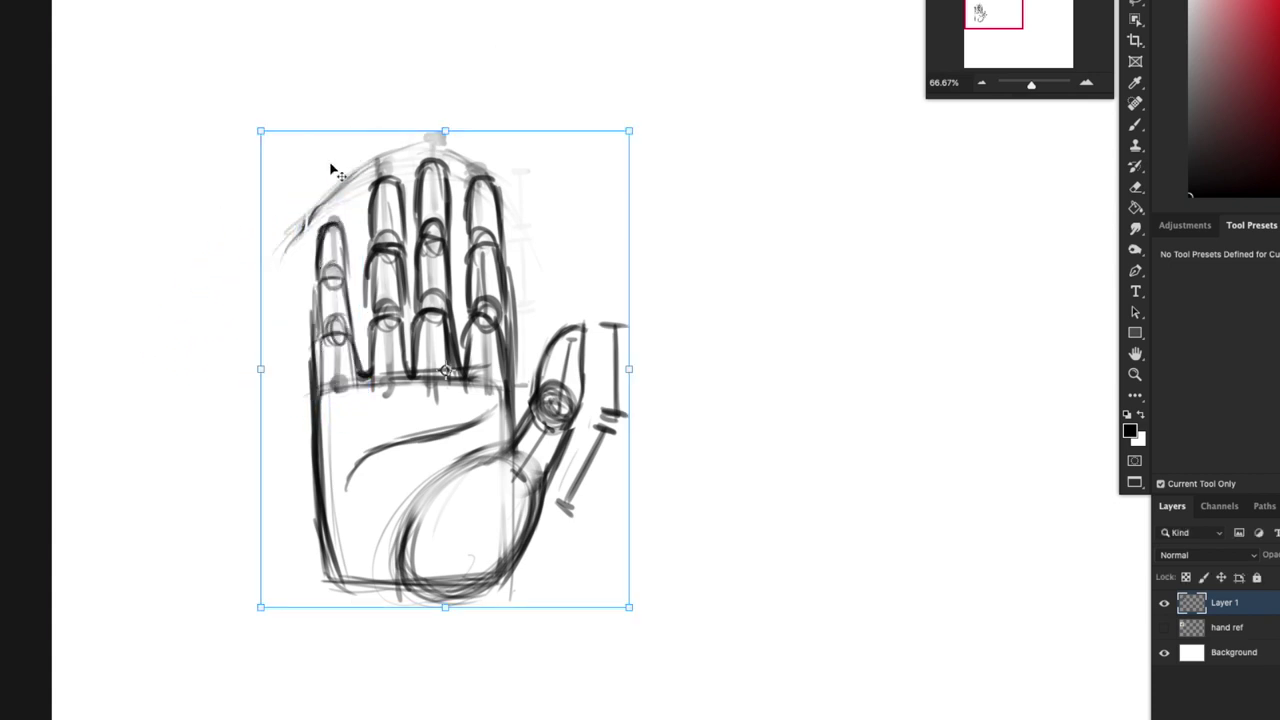
{"action": "left_click_drag", "start_coordinate": [485, 518], "coordinate": [298, 447]}
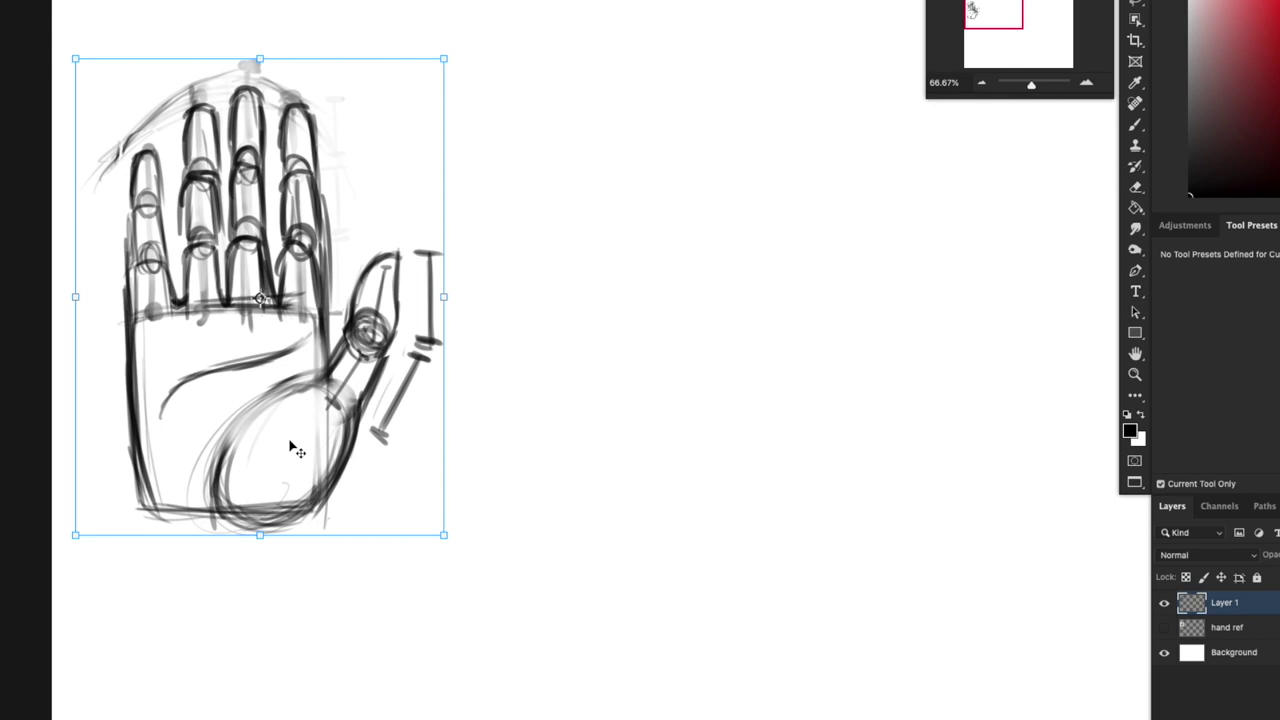
Step: On a new layer, sketch a finger's three tapering bones with a large circle at the knuckle, beside the open hand
{"action": "key", "text": "Return"}
{"action": "key", "text": "super+shift+alt+n"}
{"action": "key", "text": "b"}
{"action": "mouse_move", "coordinate": [562, 446]}
{"action": "left_mouse_down"}
{"action": "mouse_move", "coordinate": [504, 490]}
{"action": "mouse_move", "coordinate": [505, 545]}
{"action": "left_mouse_up"}
{"action": "left_click_drag", "start_coordinate": [512, 478], "coordinate": [492, 516]}
{"action": "mouse_move", "coordinate": [523, 438]}
{"action": "left_mouse_down"}
{"action": "mouse_move", "coordinate": [511, 488]}
{"action": "mouse_move", "coordinate": [533, 394]}
{"action": "mouse_move", "coordinate": [560, 386]}
{"action": "mouse_move", "coordinate": [522, 545]}
{"action": "left_mouse_up"}
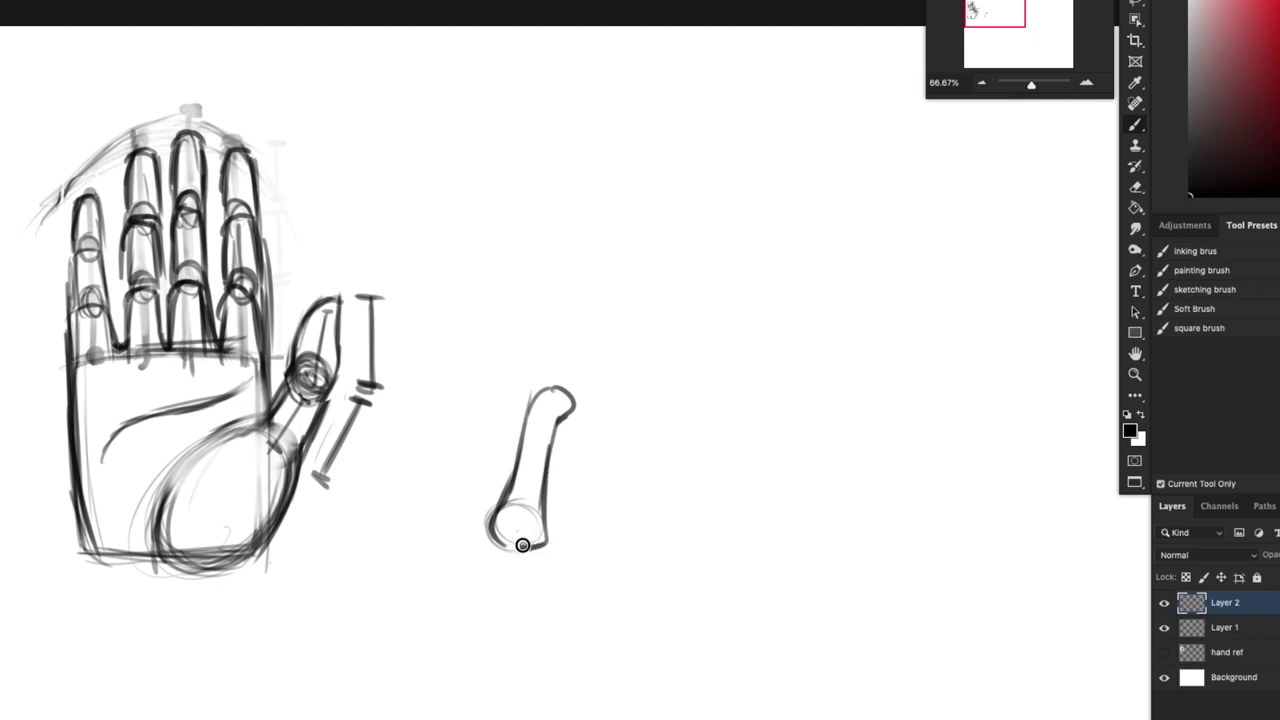
{"action": "mouse_move", "coordinate": [538, 398]}
{"action": "left_mouse_down"}
{"action": "mouse_move", "coordinate": [602, 302]}
{"action": "mouse_move", "coordinate": [599, 236]}
{"action": "mouse_move", "coordinate": [620, 208]}
{"action": "left_mouse_up"}
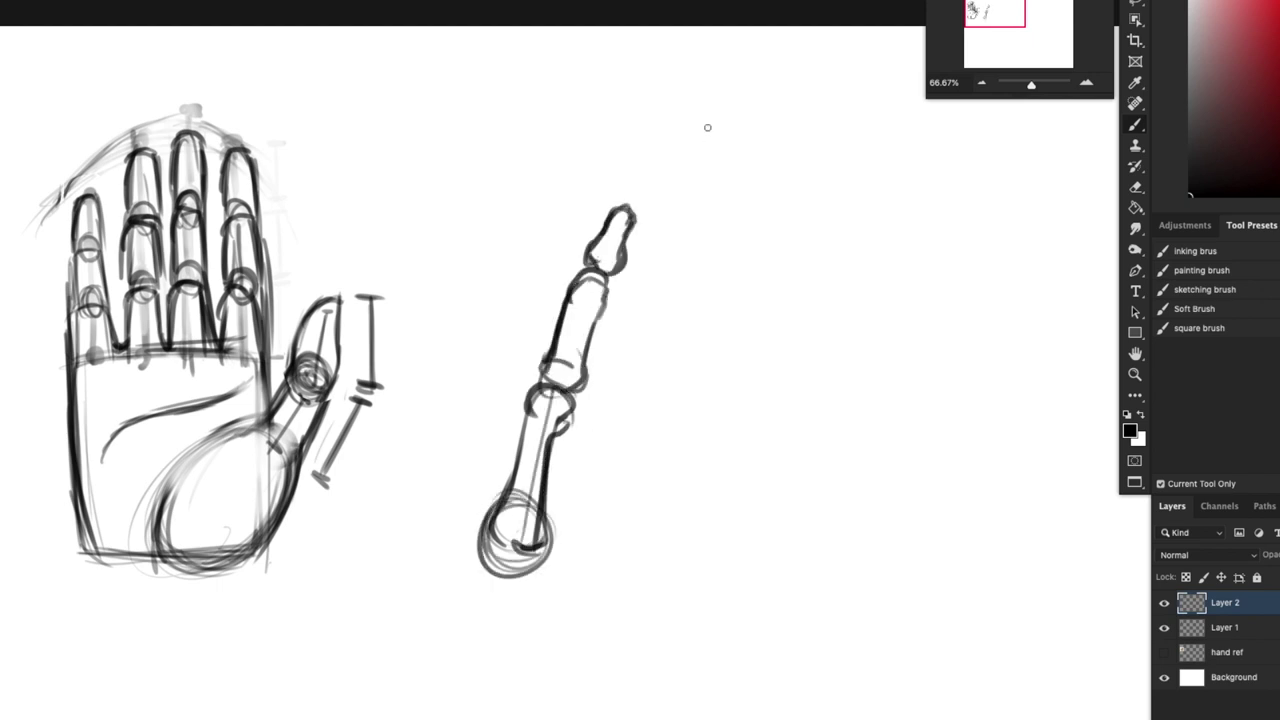
Step: Outline the finger's fleshy contour around the three bones, from the knuckle up around the rounded tip and back down
{"action": "left_click_drag", "start_coordinate": [702, 578], "coordinate": [622, 533]}
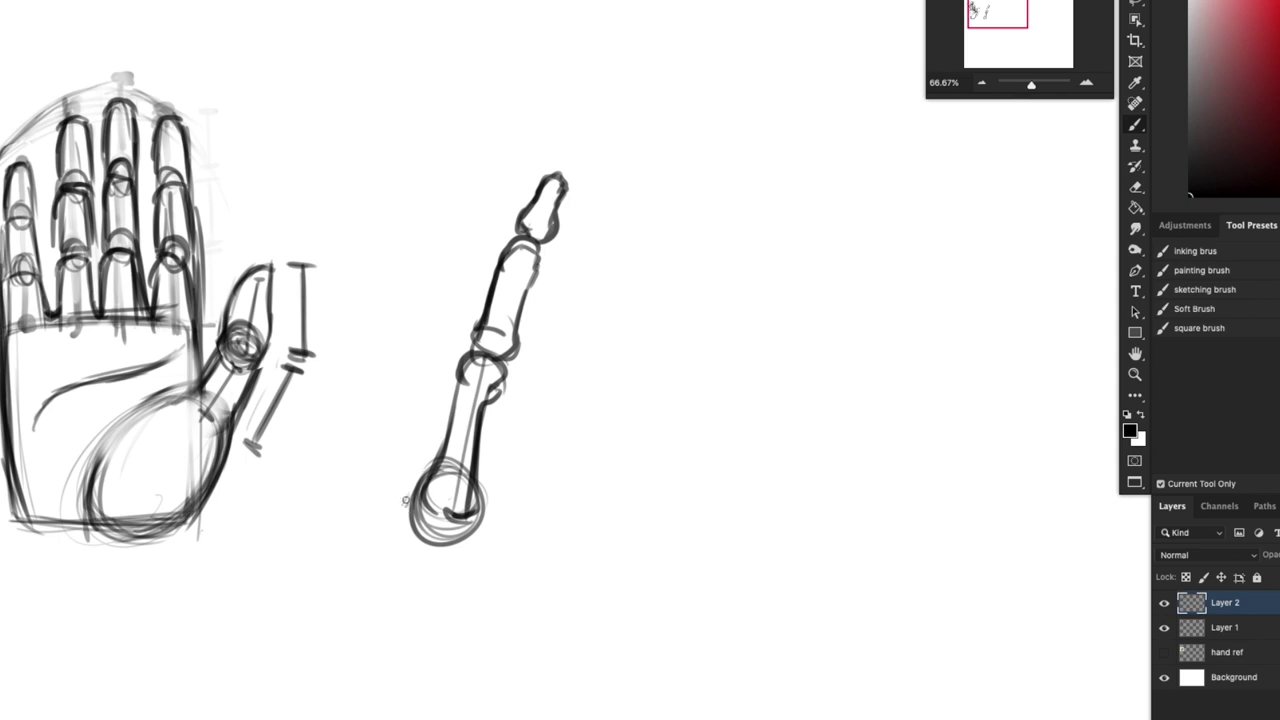
{"action": "left_click_drag", "start_coordinate": [400, 505], "coordinate": [430, 425]}
{"action": "left_click_drag", "start_coordinate": [416, 470], "coordinate": [448, 350]}
{"action": "mouse_move", "coordinate": [405, 495]}
{"action": "left_mouse_down"}
{"action": "mouse_move", "coordinate": [496, 228]}
{"action": "mouse_move", "coordinate": [560, 138]}
{"action": "mouse_move", "coordinate": [588, 175]}
{"action": "mouse_move", "coordinate": [513, 380]}
{"action": "left_mouse_up"}
{"action": "left_click_drag", "start_coordinate": [553, 250], "coordinate": [519, 370]}
{"action": "left_click_drag", "start_coordinate": [519, 370], "coordinate": [514, 525]}
{"action": "left_click_drag", "start_coordinate": [516, 445], "coordinate": [500, 522]}
{"action": "mouse_move", "coordinate": [573, 157]}
{"action": "left_mouse_down"}
{"action": "mouse_move", "coordinate": [550, 208]}
{"action": "mouse_move", "coordinate": [592, 200]}
{"action": "left_mouse_up"}
{"action": "left_click_drag", "start_coordinate": [446, 330], "coordinate": [432, 415]}
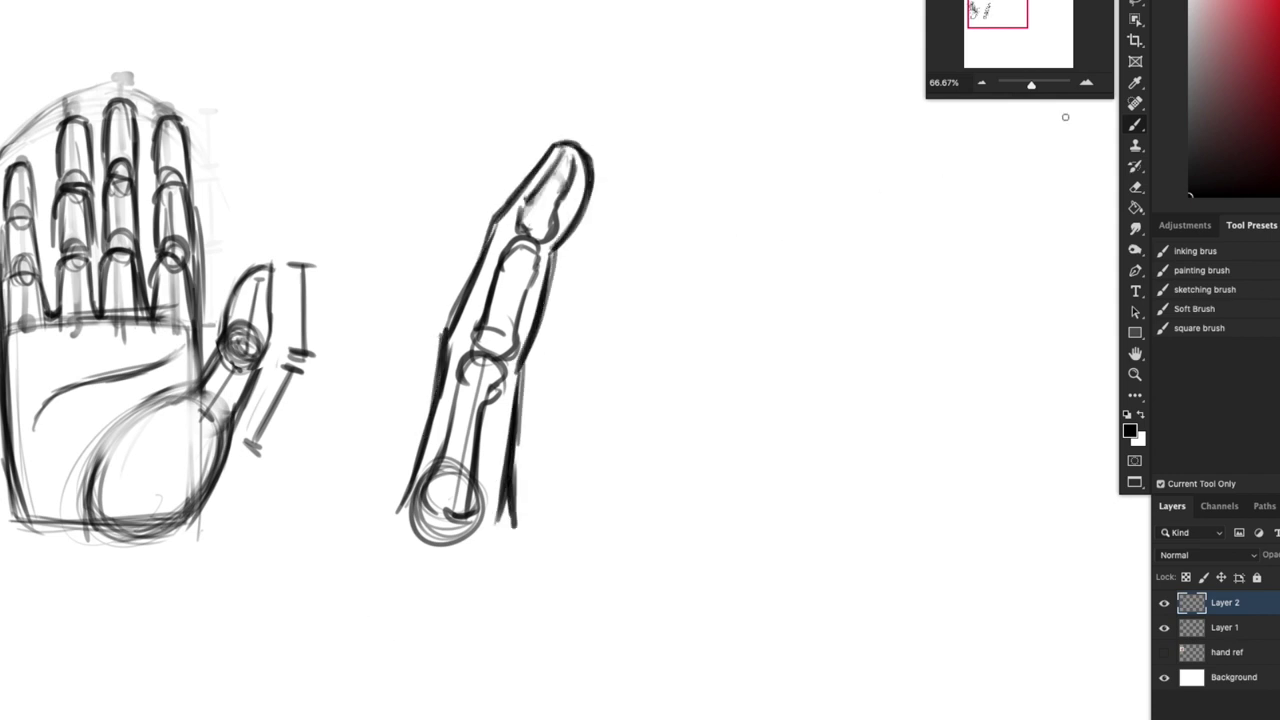
Step: Lasso the finger's upper two segments and rotate them clockwise about the joint above the base bone
{"action": "left_click", "coordinate": [1136, 4]}
{"action": "mouse_move", "coordinate": [575, 118]}
{"action": "left_mouse_down"}
{"action": "mouse_move", "coordinate": [450, 400]}
{"action": "mouse_move", "coordinate": [600, 130]}
{"action": "mouse_move", "coordinate": [640, 106]}
{"action": "left_mouse_up"}
{"action": "key", "text": "ctrl+t"}
{"action": "left_click_drag", "start_coordinate": [524, 252], "coordinate": [485, 355]}
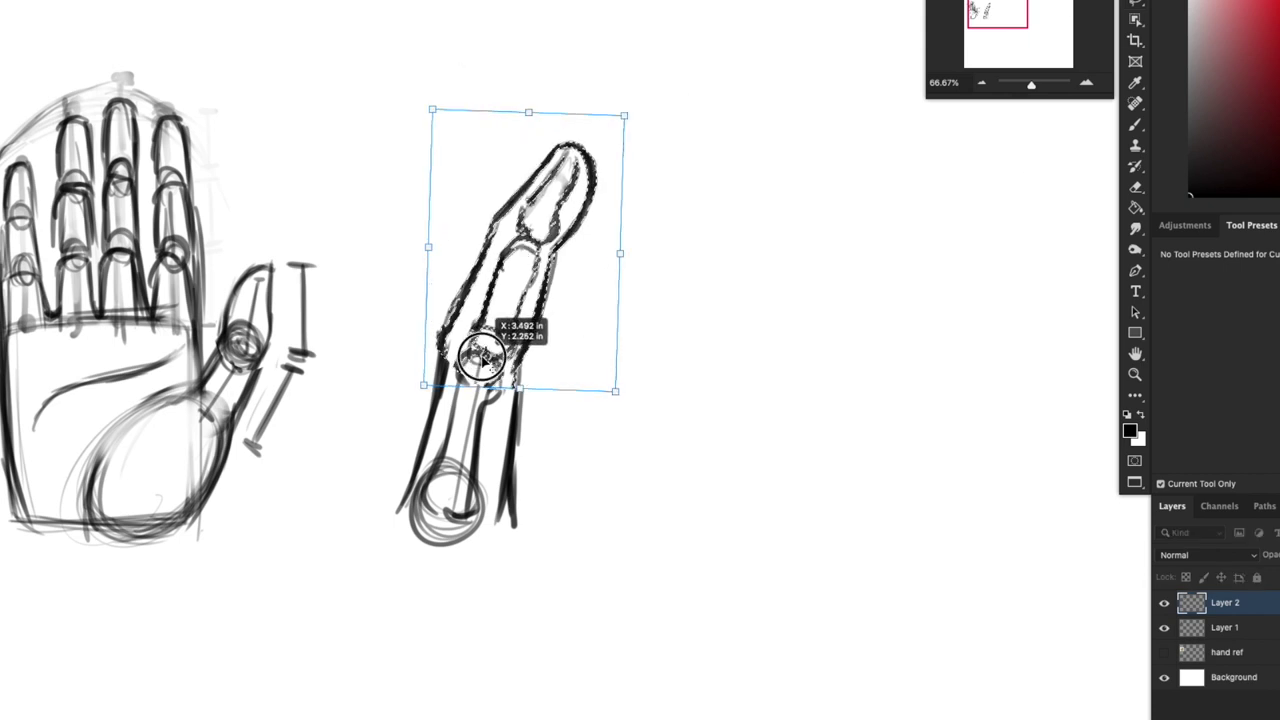
{"action": "left_click_drag", "start_coordinate": [648, 105], "coordinate": [770, 213]}
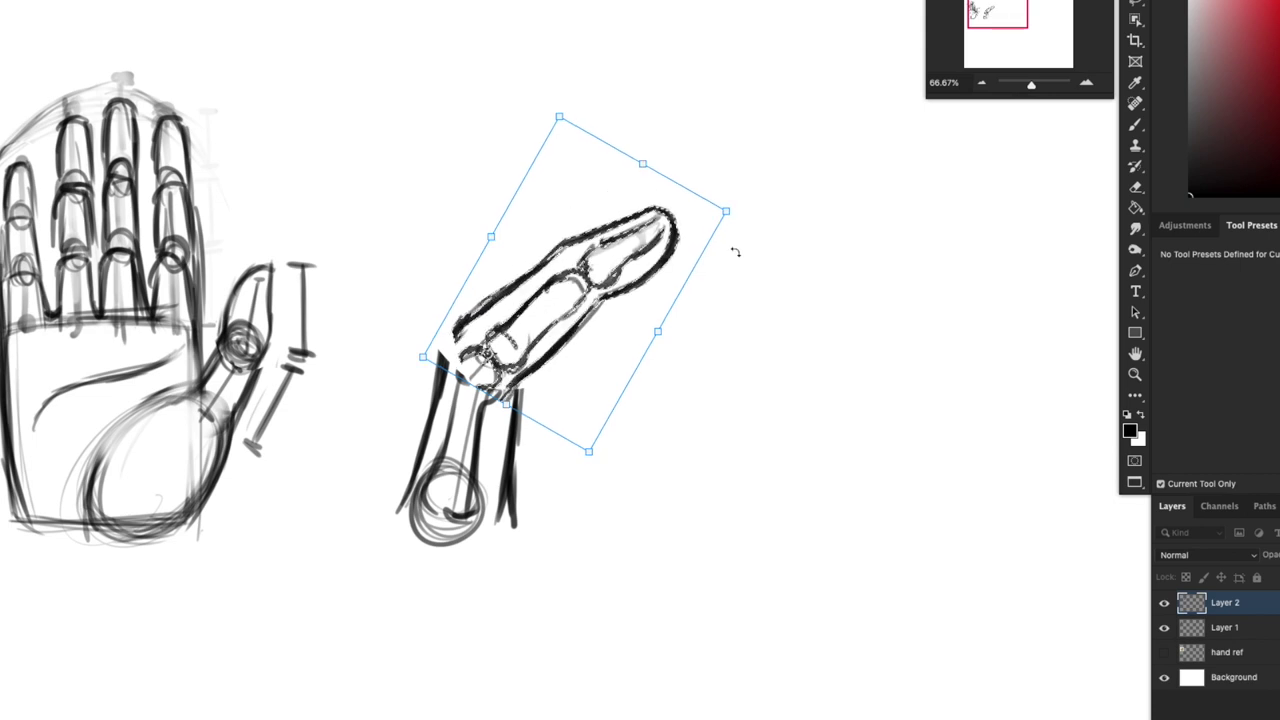
{"action": "key", "text": "Return"}
Step: Lasso the fingertip segment and rotate it further clockwise about its joint to bend the finger
{"action": "left_click", "coordinate": [1136, 5]}
{"action": "mouse_move", "coordinate": [580, 222]}
{"action": "left_mouse_down"}
{"action": "mouse_move", "coordinate": [571, 243]}
{"action": "mouse_move", "coordinate": [674, 286]}
{"action": "mouse_move", "coordinate": [585, 205]}
{"action": "left_mouse_up"}
{"action": "key", "text": "super+t"}
{"action": "left_click_drag", "start_coordinate": [639, 248], "coordinate": [589, 269]}
{"action": "left_click_drag", "start_coordinate": [738, 175], "coordinate": [761, 234]}
{"action": "left_click_drag", "start_coordinate": [628, 292], "coordinate": [629, 291]}
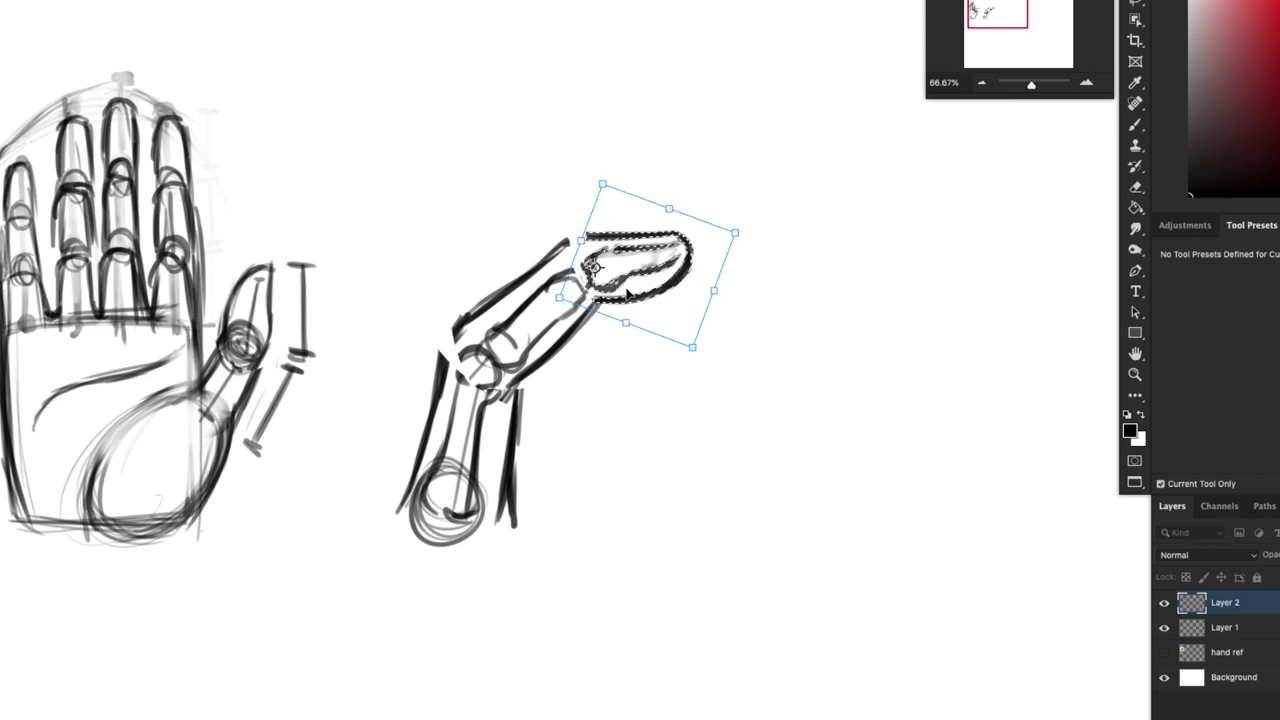
{"action": "key", "text": "Return"}
Step: Deselect the fingertip, then shrink the bent finger sketch and move it up beside the open hand's fingers
{"action": "key", "text": "ctrl+t"}
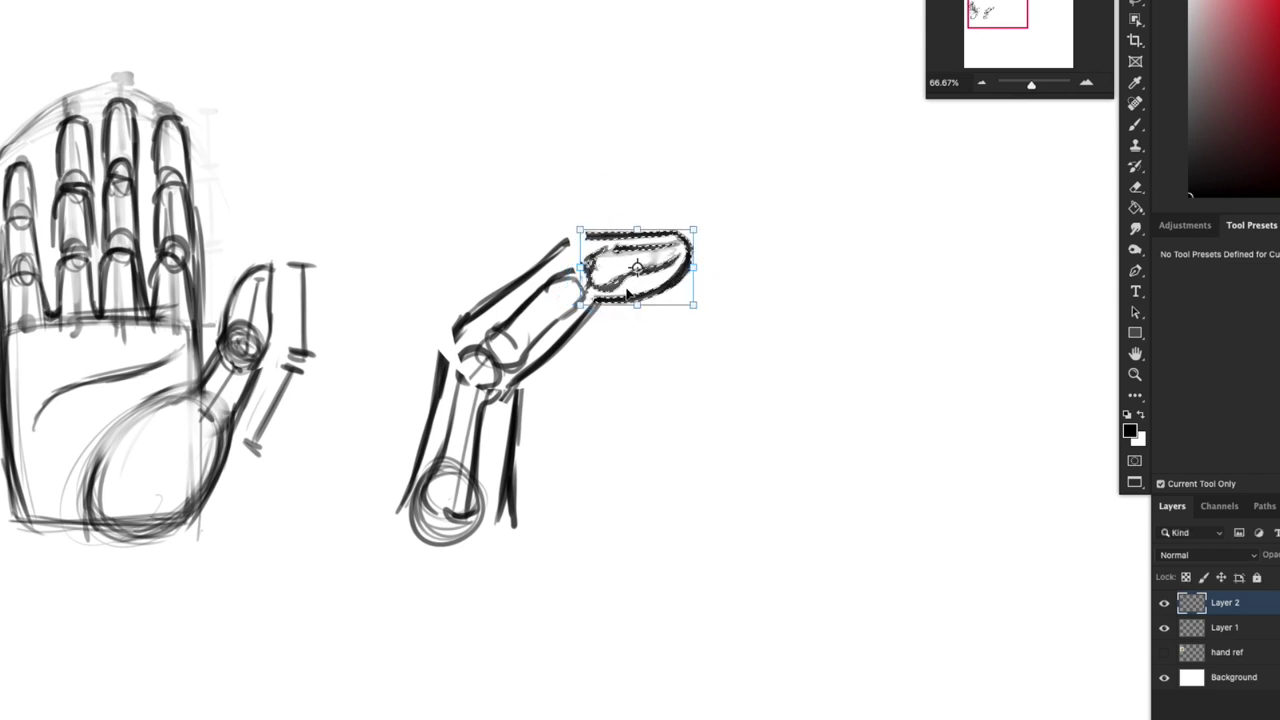
{"action": "key", "text": "Return"}
{"action": "key", "text": "ctrl+d"}
{"action": "key", "text": "ctrl+t"}
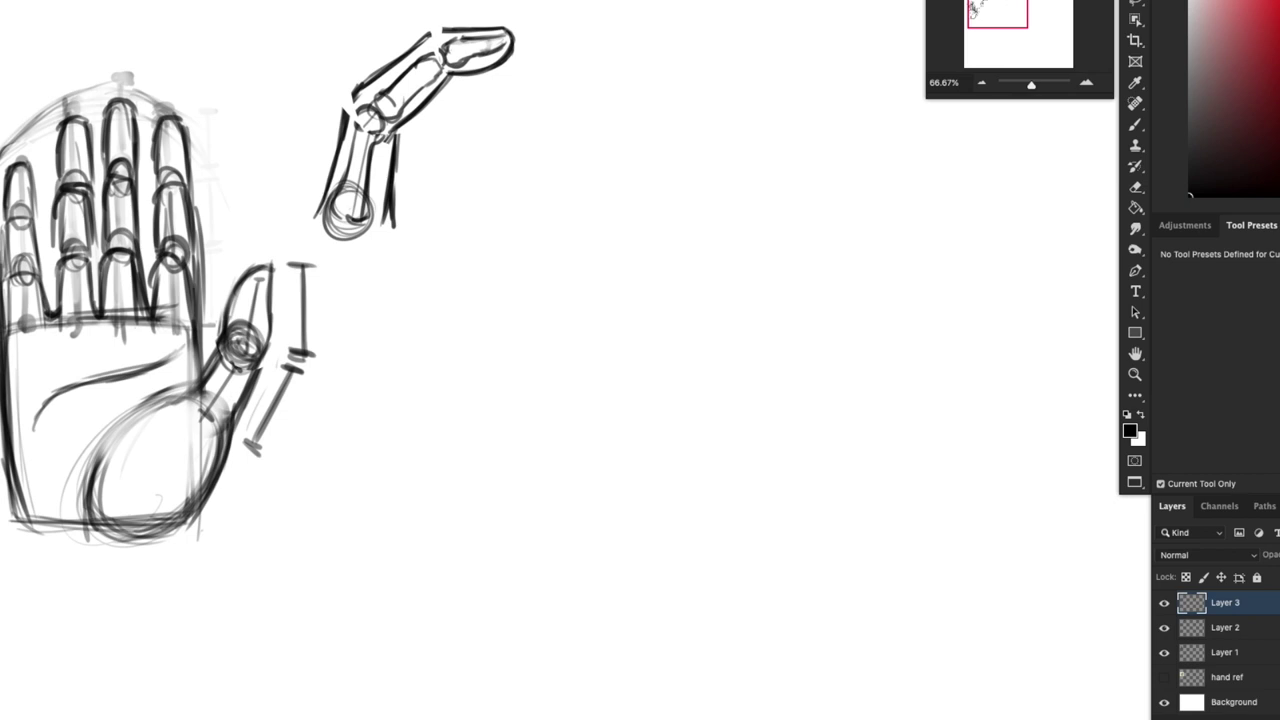
Step: On a new layer, sketch the top and wrist-end faces of a slab-shaped palm in perspective, below the bent finger
{"action": "left_click", "coordinate": [1135, 124]}
{"action": "left_click_drag", "start_coordinate": [700, 440], "coordinate": [753, 354]}
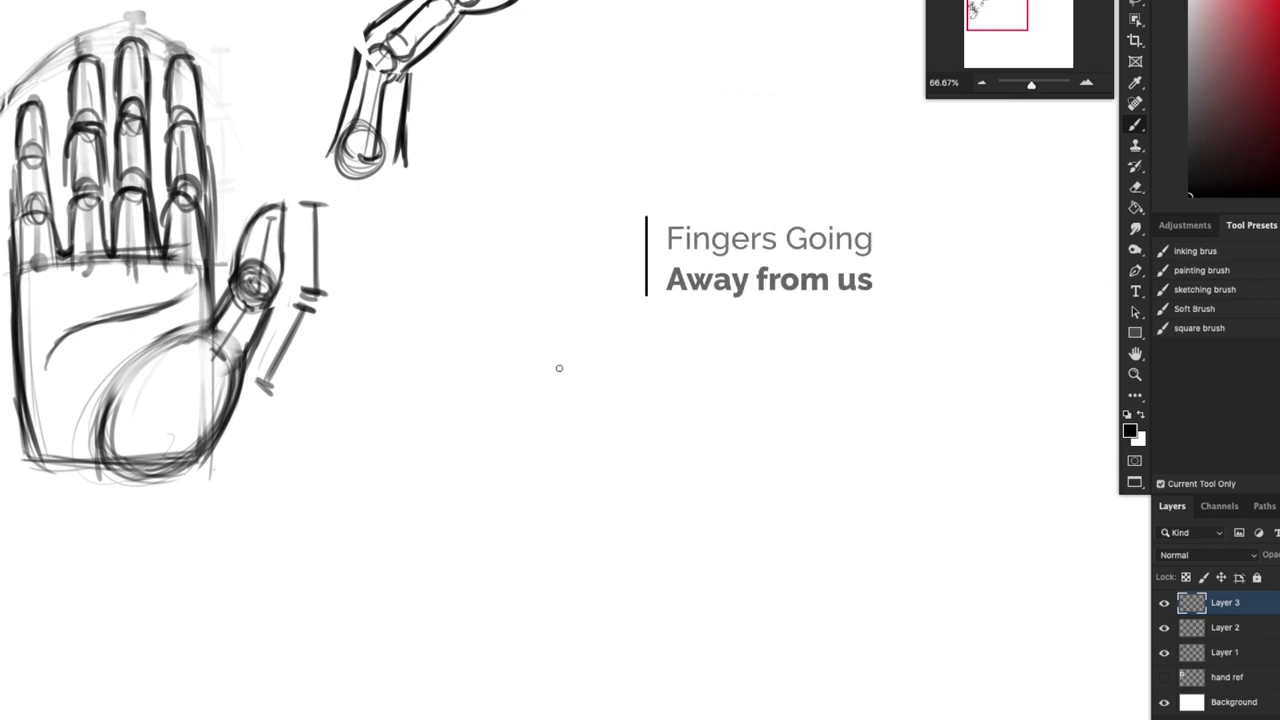
{"action": "left_click_drag", "start_coordinate": [386, 427], "coordinate": [493, 366]}
{"action": "mouse_move", "coordinate": [384, 428]}
{"action": "left_mouse_down"}
{"action": "mouse_move", "coordinate": [509, 357]}
{"action": "mouse_move", "coordinate": [491, 346]}
{"action": "mouse_move", "coordinate": [656, 357]}
{"action": "left_mouse_up"}
{"action": "left_click_drag", "start_coordinate": [528, 328], "coordinate": [628, 352]}
{"action": "mouse_move", "coordinate": [562, 492]}
{"action": "left_mouse_down"}
{"action": "mouse_move", "coordinate": [565, 560]}
{"action": "mouse_move", "coordinate": [566, 541]}
{"action": "left_mouse_up"}
{"action": "left_click_drag", "start_coordinate": [381, 425], "coordinate": [490, 468]}
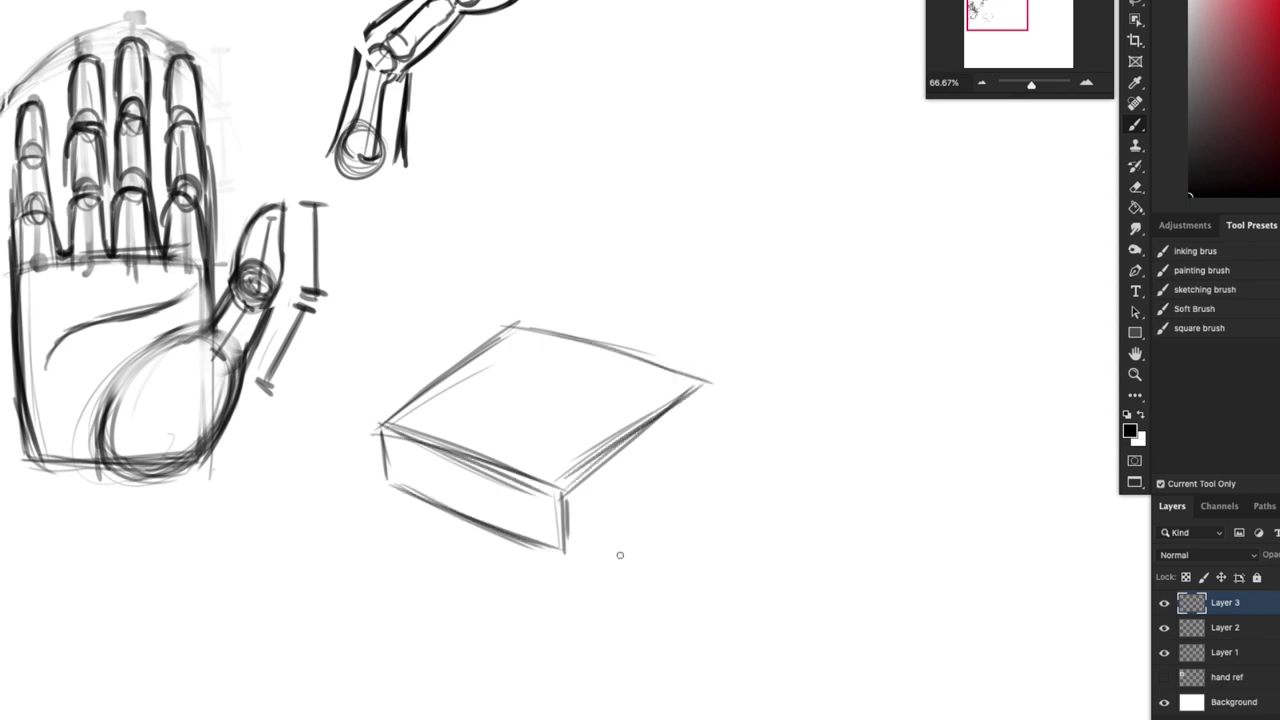
Step: Add a faint ellipse around the slab's wrist end, then complete its thumb-side face and firm up the box edges
{"action": "mouse_move", "coordinate": [531, 563]}
{"action": "left_mouse_down"}
{"action": "mouse_move", "coordinate": [431, 386]}
{"action": "mouse_move", "coordinate": [392, 531]}
{"action": "mouse_move", "coordinate": [560, 589]}
{"action": "mouse_move", "coordinate": [620, 467]}
{"action": "left_mouse_up"}
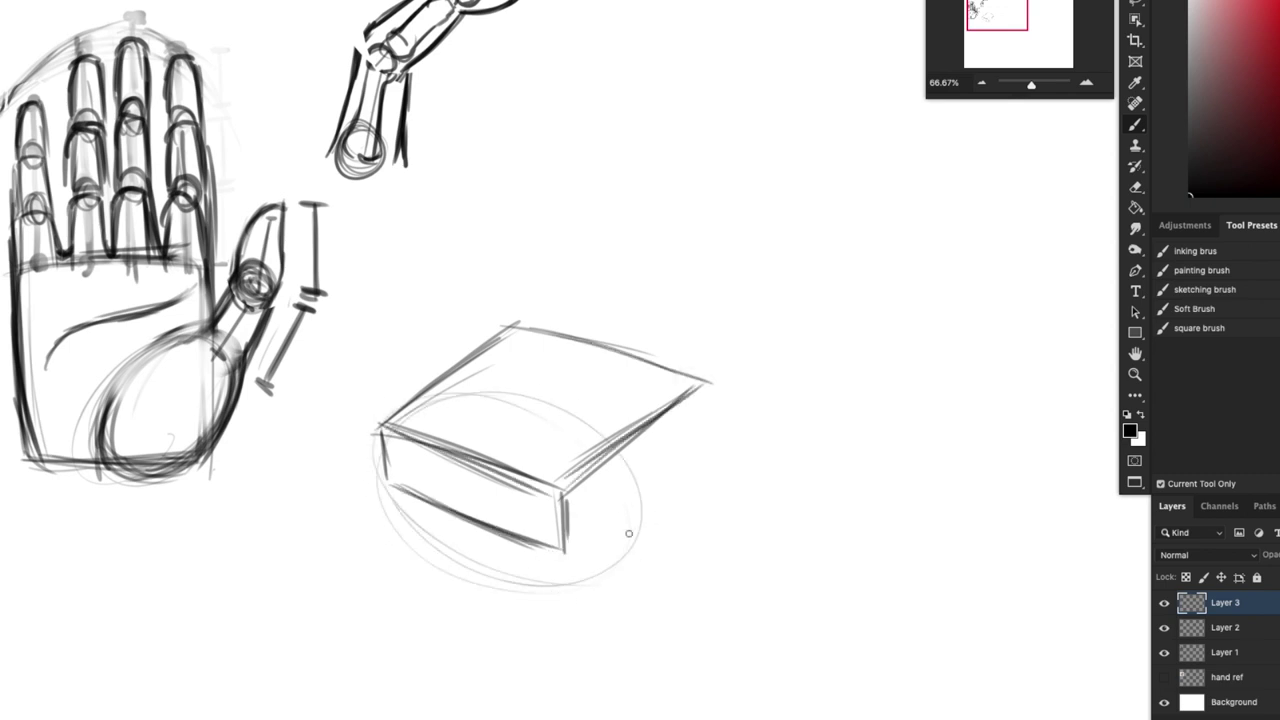
{"action": "left_click_drag", "start_coordinate": [376, 422], "coordinate": [558, 488]}
{"action": "mouse_move", "coordinate": [380, 498]}
{"action": "left_mouse_down"}
{"action": "mouse_move", "coordinate": [560, 552]}
{"action": "mouse_move", "coordinate": [656, 465]}
{"action": "left_mouse_up"}
{"action": "left_click_drag", "start_coordinate": [570, 546], "coordinate": [684, 432]}
{"action": "left_click_drag", "start_coordinate": [572, 546], "coordinate": [704, 410]}
{"action": "left_click_drag", "start_coordinate": [552, 494], "coordinate": [700, 384]}
{"action": "left_click_drag", "start_coordinate": [702, 382], "coordinate": [696, 420]}
{"action": "left_click_drag", "start_coordinate": [490, 328], "coordinate": [684, 372]}
{"action": "left_click_drag", "start_coordinate": [380, 426], "coordinate": [388, 486]}
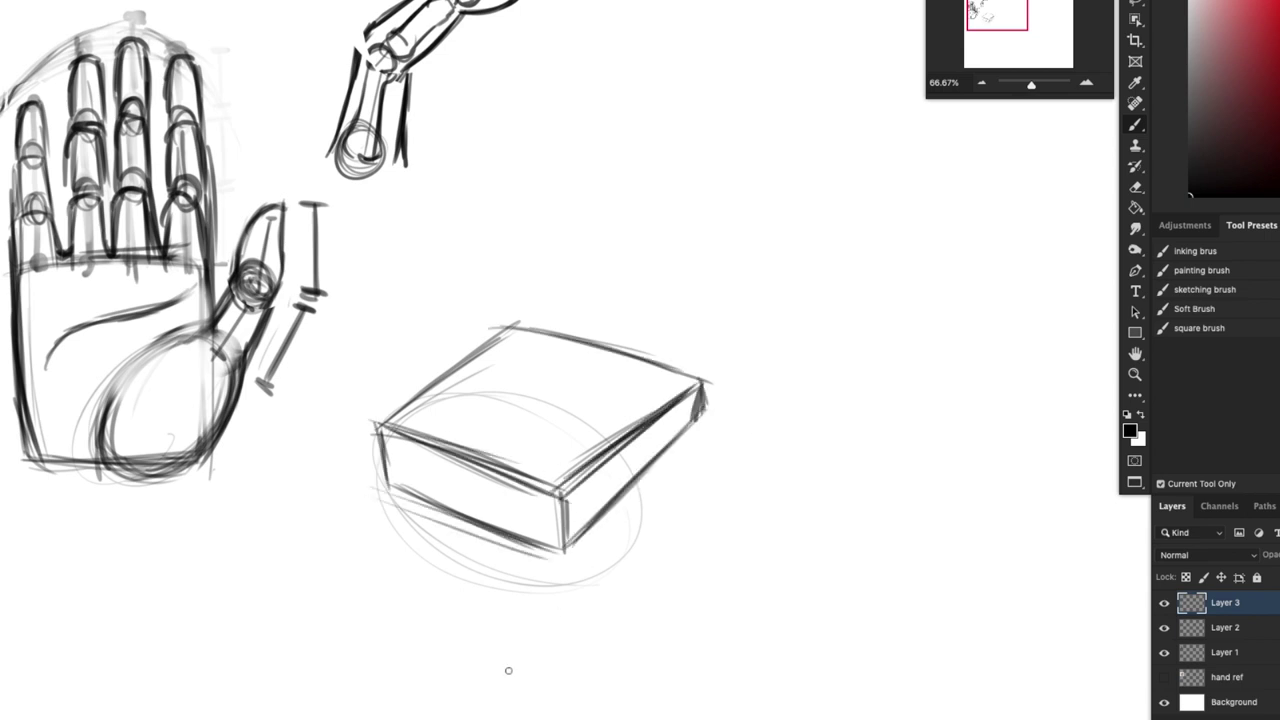
Step: Sketch four knuckle circles along the slab's far edge and an oval thumb base with a joint circle on its near side
{"action": "mouse_move", "coordinate": [511, 323]}
{"action": "left_mouse_down"}
{"action": "mouse_move", "coordinate": [514, 348]}
{"action": "mouse_move", "coordinate": [642, 335]}
{"action": "mouse_move", "coordinate": [645, 372]}
{"action": "mouse_move", "coordinate": [688, 380]}
{"action": "left_mouse_up"}
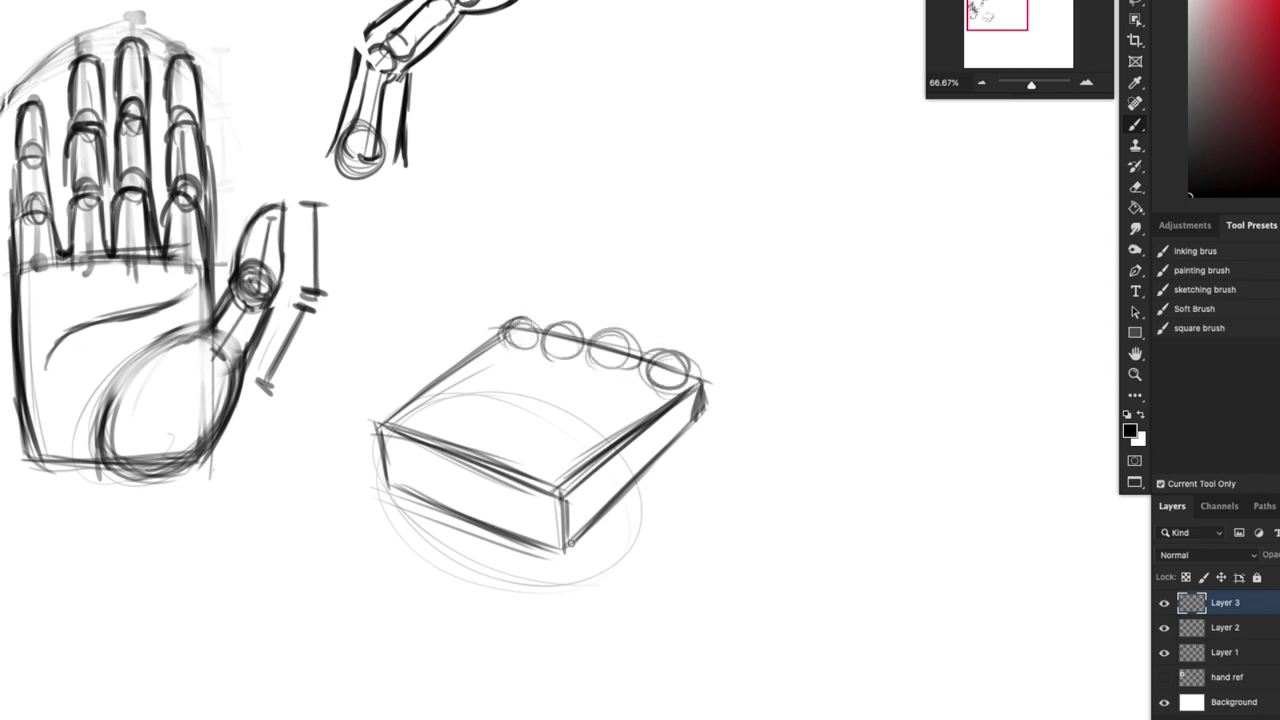
{"action": "mouse_move", "coordinate": [481, 508]}
{"action": "left_mouse_down"}
{"action": "mouse_move", "coordinate": [607, 549]}
{"action": "mouse_move", "coordinate": [482, 500]}
{"action": "mouse_move", "coordinate": [480, 522]}
{"action": "mouse_move", "coordinate": [619, 453]}
{"action": "mouse_move", "coordinate": [547, 541]}
{"action": "mouse_move", "coordinate": [534, 450]}
{"action": "mouse_move", "coordinate": [630, 520]}
{"action": "mouse_move", "coordinate": [472, 527]}
{"action": "mouse_move", "coordinate": [587, 541]}
{"action": "mouse_move", "coordinate": [506, 459]}
{"action": "mouse_move", "coordinate": [545, 566]}
{"action": "left_mouse_up"}
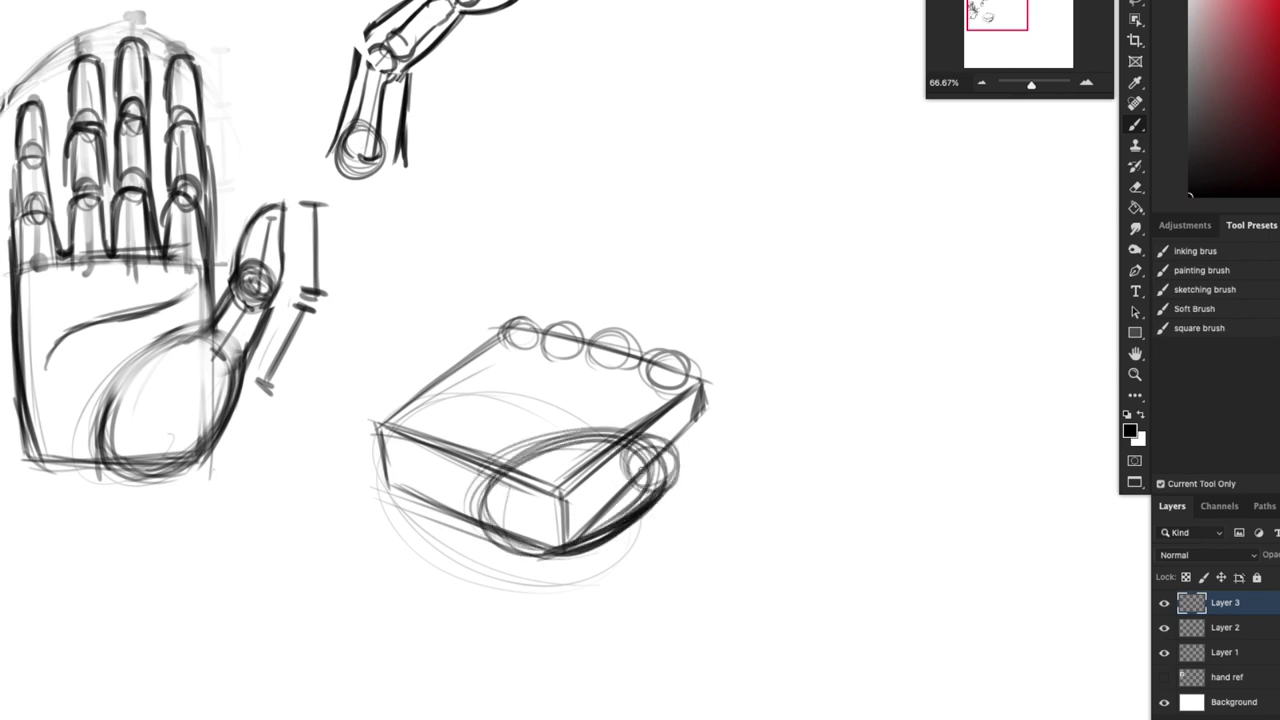
Step: Sketch the thumb's two segments extending from its base oval, with a joint circle between them and a rounded tip
{"action": "mouse_move", "coordinate": [641, 473]}
{"action": "left_mouse_down"}
{"action": "mouse_move", "coordinate": [648, 501]}
{"action": "mouse_move", "coordinate": [723, 417]}
{"action": "left_mouse_up"}
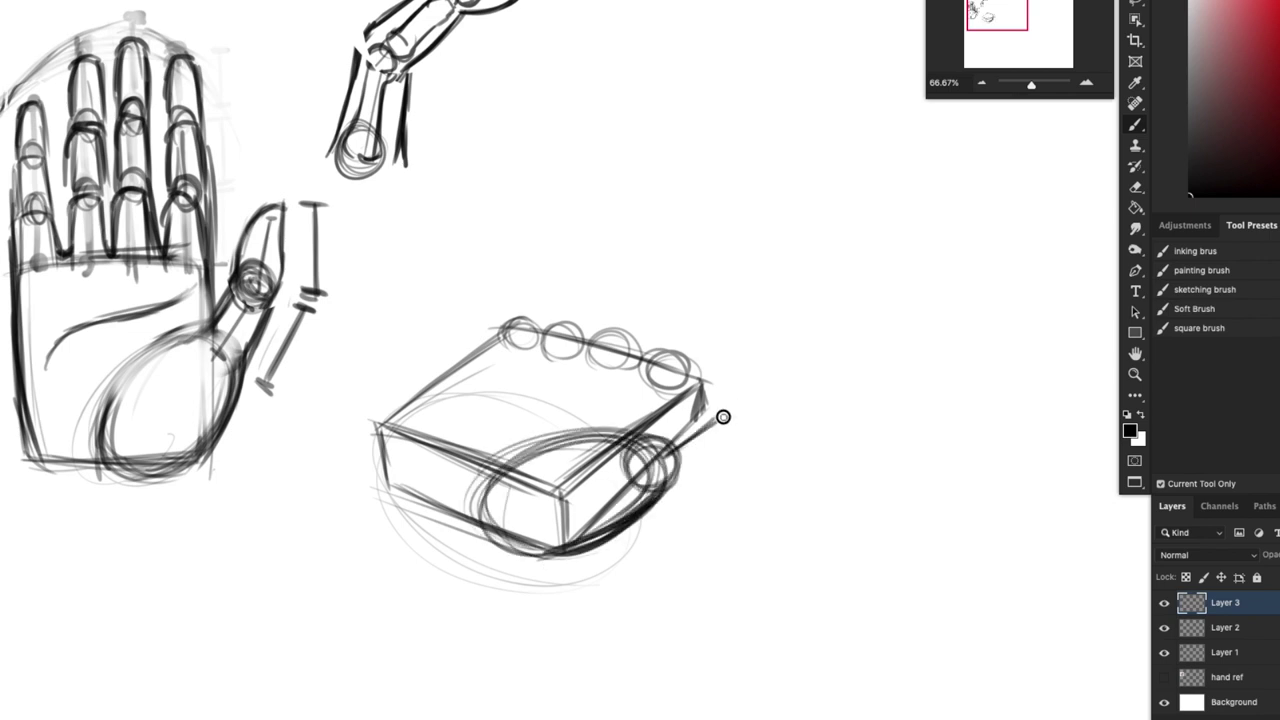
{"action": "left_click_drag", "start_coordinate": [650, 466], "coordinate": [740, 400]}
{"action": "mouse_move", "coordinate": [740, 402]}
{"action": "left_mouse_down"}
{"action": "mouse_move", "coordinate": [708, 446]}
{"action": "mouse_move", "coordinate": [666, 470]}
{"action": "mouse_move", "coordinate": [788, 351]}
{"action": "left_mouse_up"}
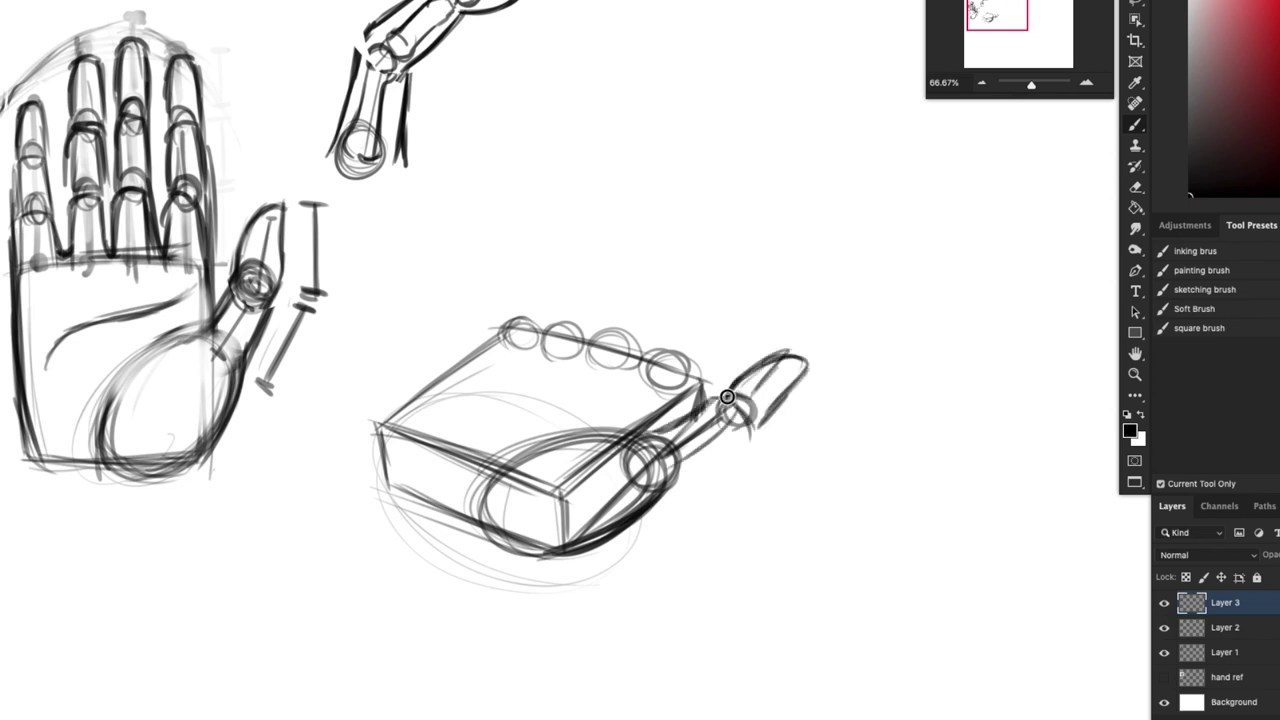
{"action": "mouse_move", "coordinate": [727, 397]}
{"action": "left_mouse_down"}
{"action": "mouse_move", "coordinate": [750, 393]}
{"action": "mouse_move", "coordinate": [761, 428]}
{"action": "left_mouse_up"}
{"action": "mouse_move", "coordinate": [640, 518]}
{"action": "left_mouse_down"}
{"action": "mouse_move", "coordinate": [744, 440]}
{"action": "mouse_move", "coordinate": [648, 519]}
{"action": "mouse_move", "coordinate": [562, 552]}
{"action": "left_mouse_up"}
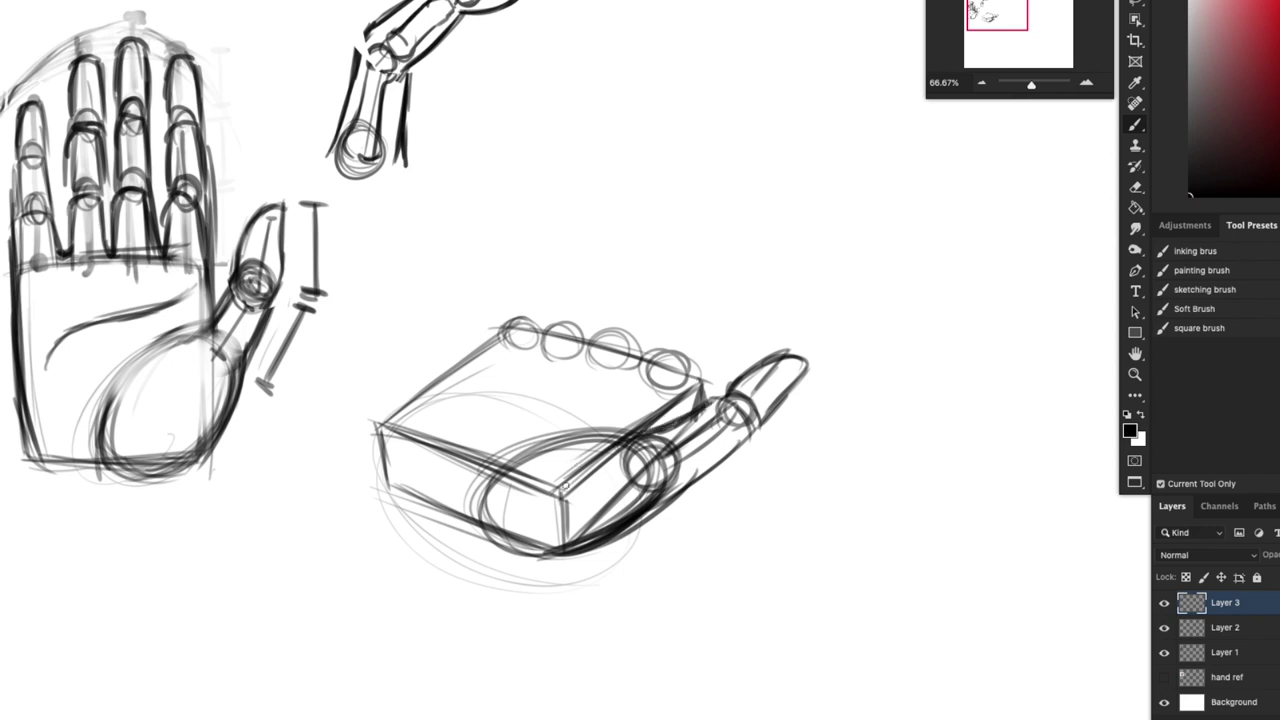
Step: Darken the thumb's outer contour from the base oval to the tip and strengthen its inner edge
{"action": "mouse_move", "coordinate": [606, 537]}
{"action": "left_mouse_down"}
{"action": "mouse_move", "coordinate": [685, 498]}
{"action": "mouse_move", "coordinate": [661, 495]}
{"action": "mouse_move", "coordinate": [669, 506]}
{"action": "mouse_move", "coordinate": [747, 434]}
{"action": "left_mouse_up"}
{"action": "mouse_move", "coordinate": [700, 481]}
{"action": "left_mouse_down"}
{"action": "mouse_move", "coordinate": [757, 436]}
{"action": "mouse_move", "coordinate": [794, 382]}
{"action": "left_mouse_up"}
{"action": "left_click_drag", "start_coordinate": [600, 452], "coordinate": [682, 420]}
{"action": "left_click_drag", "start_coordinate": [722, 392], "coordinate": [739, 376]}
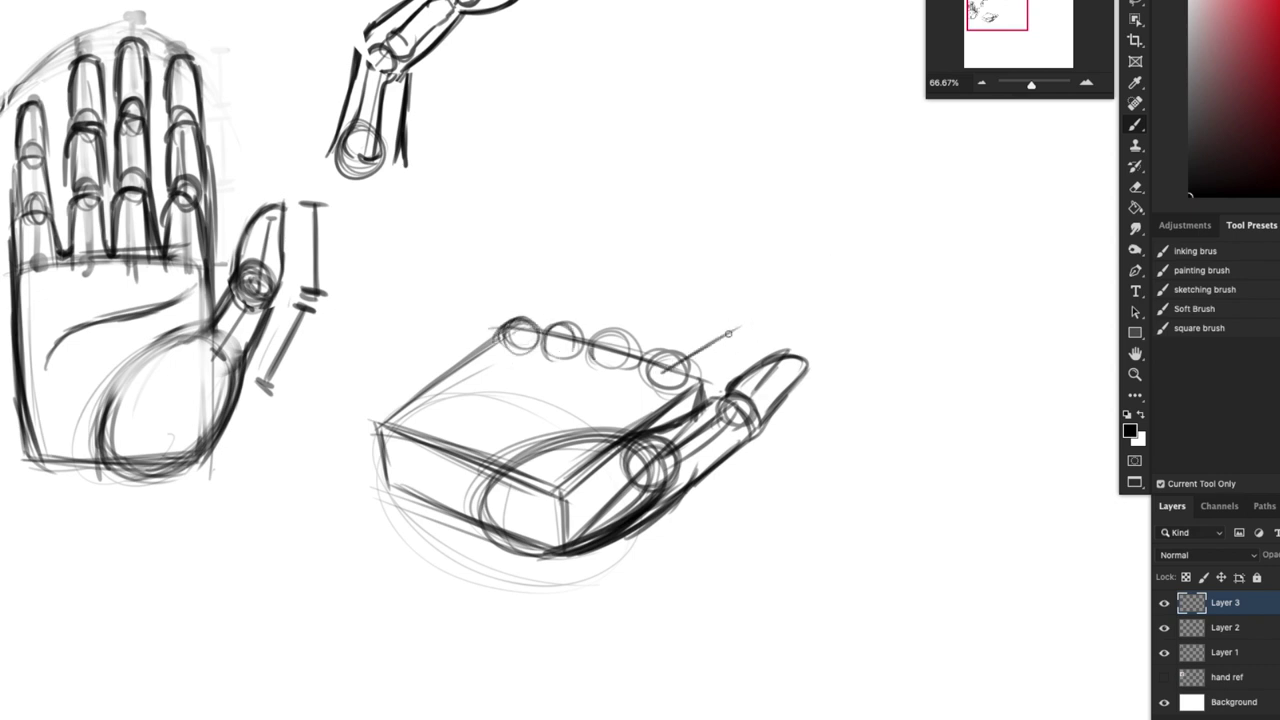
Step: Draw curved centrelines for the four fingers receding from the knuckles, marking their joints and tips
{"action": "left_click_drag", "start_coordinate": [672, 370], "coordinate": [805, 294]}
{"action": "left_click_drag", "start_coordinate": [664, 372], "coordinate": [864, 276]}
{"action": "left_click_drag", "start_coordinate": [623, 332], "coordinate": [700, 298]}
{"action": "left_click_drag", "start_coordinate": [700, 294], "coordinate": [817, 258]}
{"action": "left_click_drag", "start_coordinate": [836, 257], "coordinate": [847, 257]}
{"action": "left_click_drag", "start_coordinate": [555, 334], "coordinate": [780, 246]}
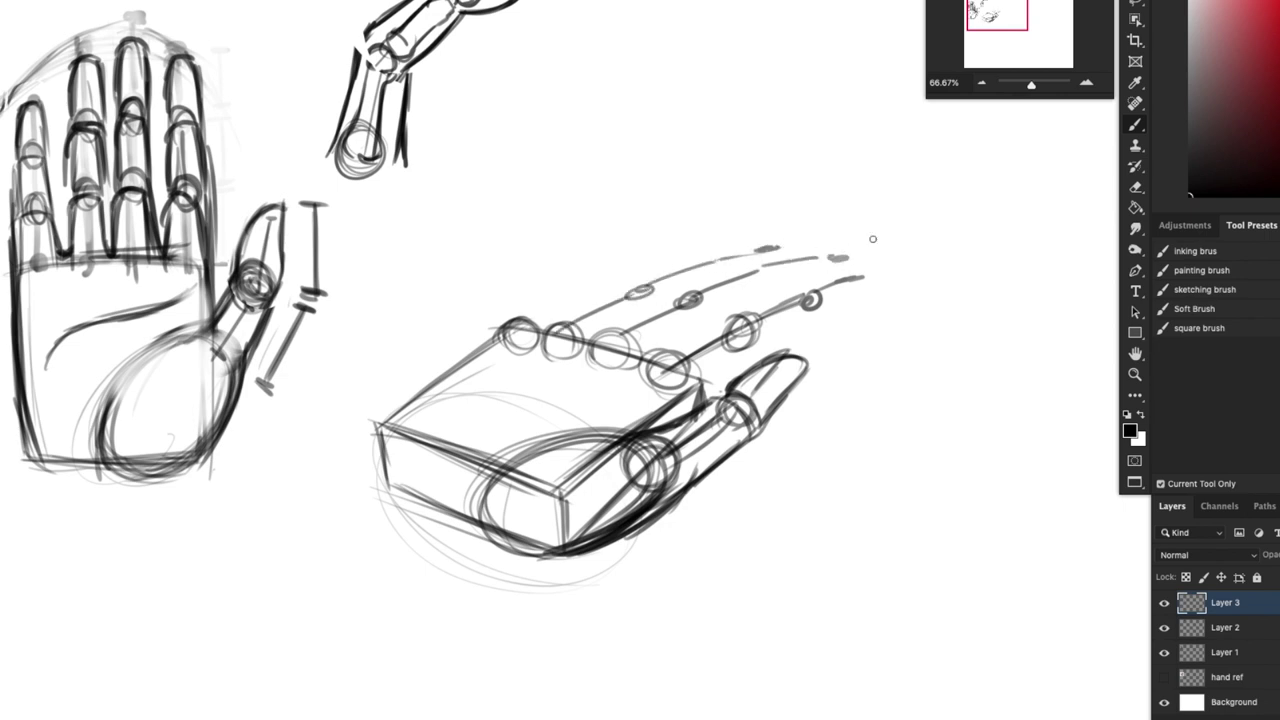
{"action": "mouse_move", "coordinate": [520, 327]}
{"action": "left_mouse_down"}
{"action": "mouse_move", "coordinate": [594, 281]}
{"action": "mouse_move", "coordinate": [705, 250]}
{"action": "left_mouse_up"}
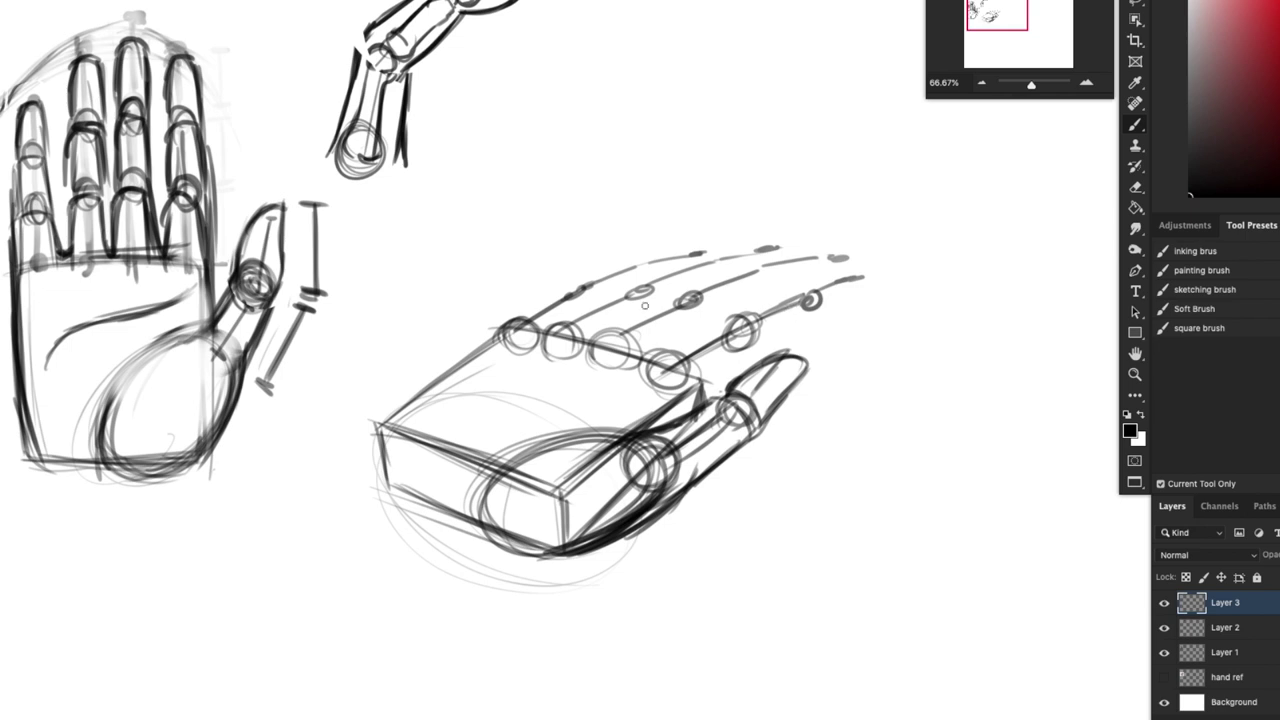
{"action": "left_click_drag", "start_coordinate": [590, 288], "coordinate": [684, 260]}
{"action": "left_click_drag", "start_coordinate": [671, 281], "coordinate": [725, 260]}
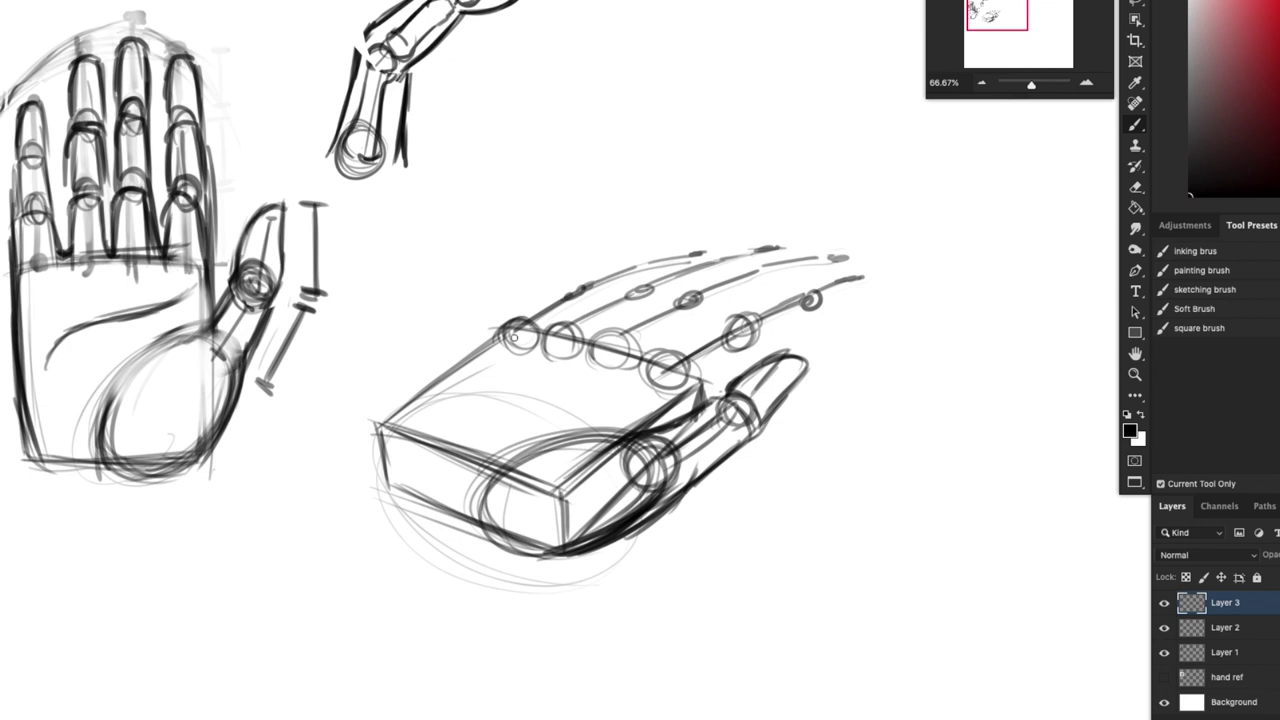
Step: Draw lines across the palm slab's top face from each knuckle circle back toward the wrist
{"action": "left_click_drag", "start_coordinate": [515, 338], "coordinate": [540, 317]}
{"action": "left_click_drag", "start_coordinate": [446, 434], "coordinate": [527, 362]}
{"action": "left_click_drag", "start_coordinate": [562, 320], "coordinate": [474, 426]}
{"action": "mouse_move", "coordinate": [505, 326]}
{"action": "left_mouse_down"}
{"action": "mouse_move", "coordinate": [467, 374]}
{"action": "mouse_move", "coordinate": [506, 330]}
{"action": "left_mouse_up"}
{"action": "left_click_drag", "start_coordinate": [547, 408], "coordinate": [607, 333]}
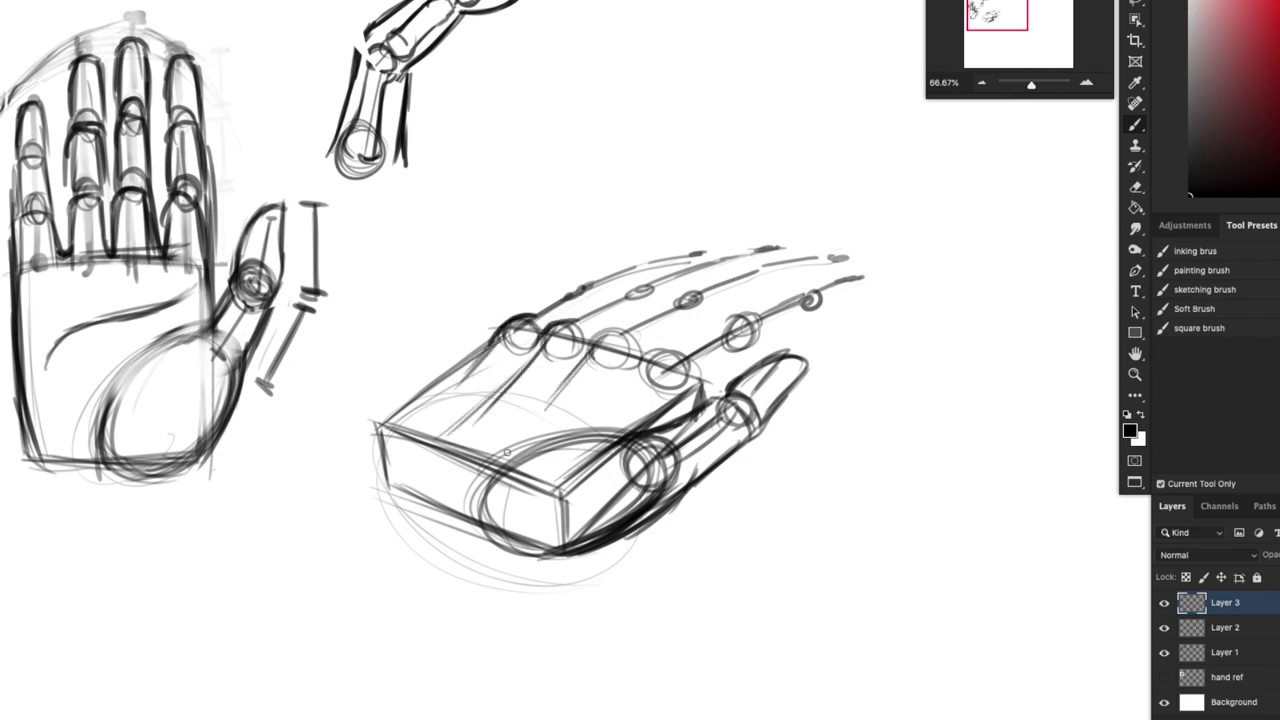
{"action": "left_click_drag", "start_coordinate": [475, 418], "coordinate": [559, 319]}
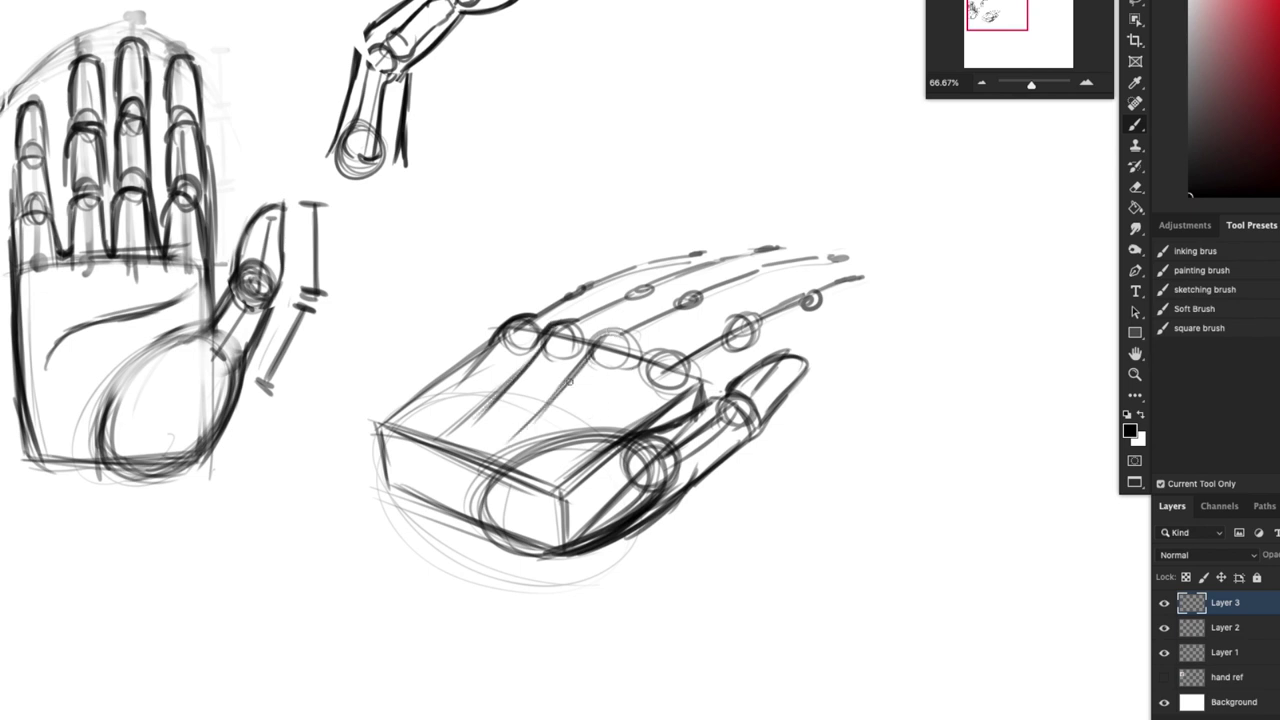
{"action": "left_click_drag", "start_coordinate": [550, 398], "coordinate": [446, 503]}
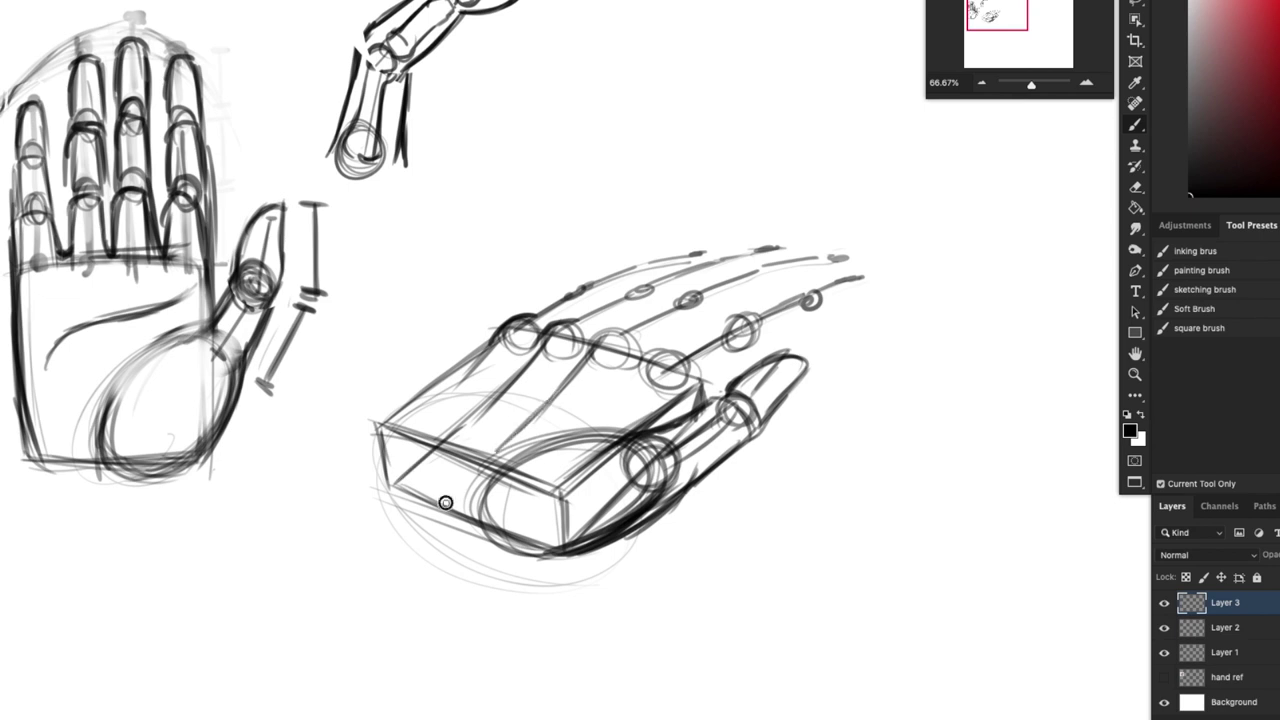
{"action": "left_click_drag", "start_coordinate": [479, 369], "coordinate": [391, 483]}
{"action": "left_click_drag", "start_coordinate": [477, 467], "coordinate": [448, 496]}
{"action": "left_click_drag", "start_coordinate": [597, 361], "coordinate": [507, 475]}
{"action": "left_click_drag", "start_coordinate": [659, 366], "coordinate": [547, 470]}
Step: Build the fingers' lower and middle segments around the centrelines, adding joint circles and darkening the slab's little-finger edge
{"action": "mouse_move", "coordinate": [516, 314]}
{"action": "left_mouse_down"}
{"action": "mouse_move", "coordinate": [592, 286]}
{"action": "mouse_move", "coordinate": [584, 304]}
{"action": "mouse_move", "coordinate": [580, 290]}
{"action": "mouse_move", "coordinate": [592, 311]}
{"action": "mouse_move", "coordinate": [640, 298]}
{"action": "mouse_move", "coordinate": [646, 326]}
{"action": "mouse_move", "coordinate": [694, 300]}
{"action": "mouse_move", "coordinate": [711, 331]}
{"action": "mouse_move", "coordinate": [732, 320]}
{"action": "left_mouse_up"}
{"action": "left_click_drag", "start_coordinate": [732, 318], "coordinate": [750, 350]}
{"action": "left_click_drag", "start_coordinate": [638, 292], "coordinate": [702, 266]}
{"action": "mouse_move", "coordinate": [702, 265]}
{"action": "left_mouse_down"}
{"action": "mouse_move", "coordinate": [712, 289]}
{"action": "mouse_move", "coordinate": [808, 296]}
{"action": "mouse_move", "coordinate": [818, 336]}
{"action": "mouse_move", "coordinate": [770, 362]}
{"action": "left_mouse_up"}
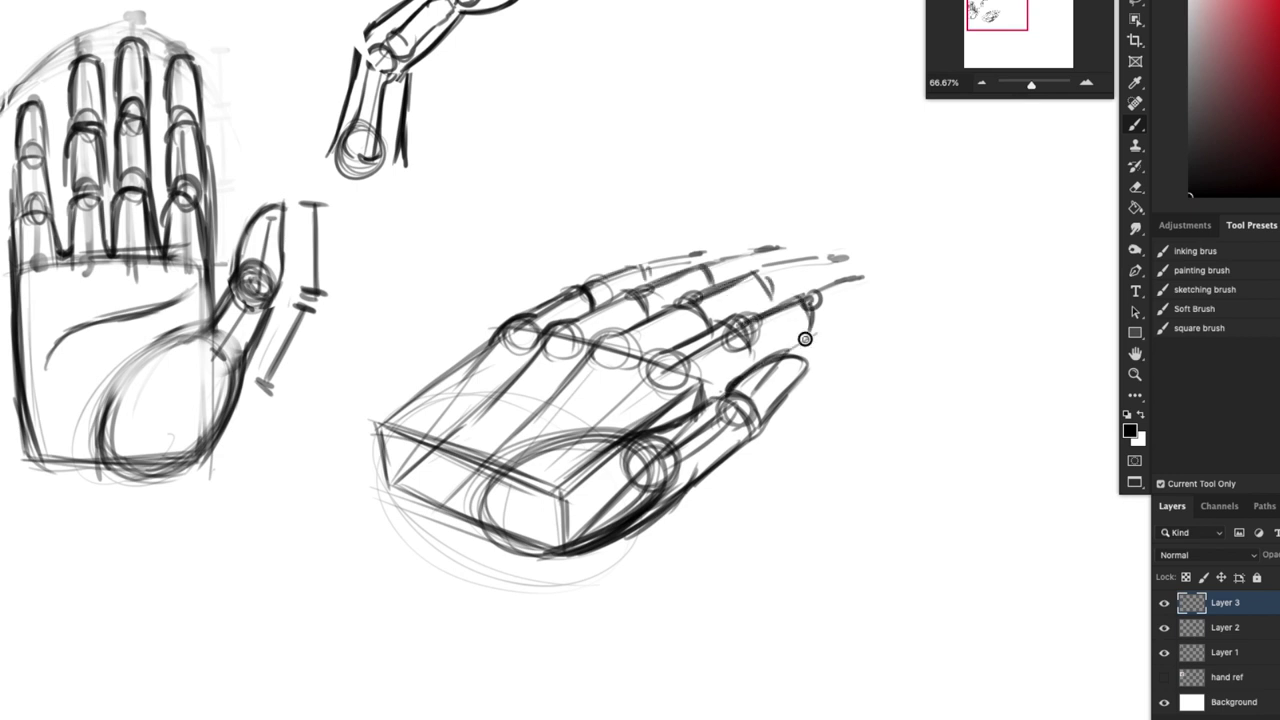
{"action": "mouse_move", "coordinate": [488, 334]}
{"action": "left_mouse_down"}
{"action": "mouse_move", "coordinate": [403, 422]}
{"action": "mouse_move", "coordinate": [476, 339]}
{"action": "mouse_move", "coordinate": [372, 458]}
{"action": "left_mouse_up"}
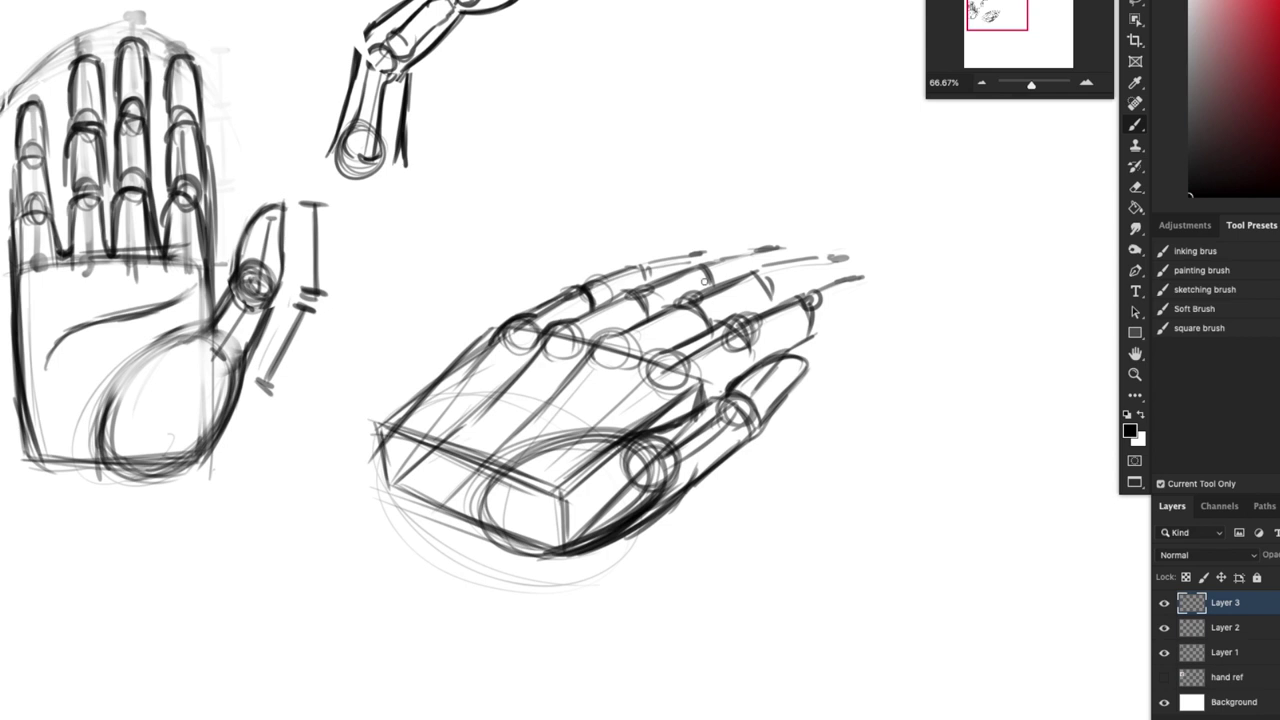
{"action": "left_click_drag", "start_coordinate": [705, 283], "coordinate": [736, 260]}
{"action": "left_click_drag", "start_coordinate": [630, 278], "coordinate": [676, 266]}
{"action": "mouse_move", "coordinate": [748, 300]}
{"action": "left_mouse_down"}
{"action": "mouse_move", "coordinate": [779, 281]}
{"action": "mouse_move", "coordinate": [764, 299]}
{"action": "mouse_move", "coordinate": [809, 333]}
{"action": "mouse_move", "coordinate": [765, 361]}
{"action": "left_mouse_up"}
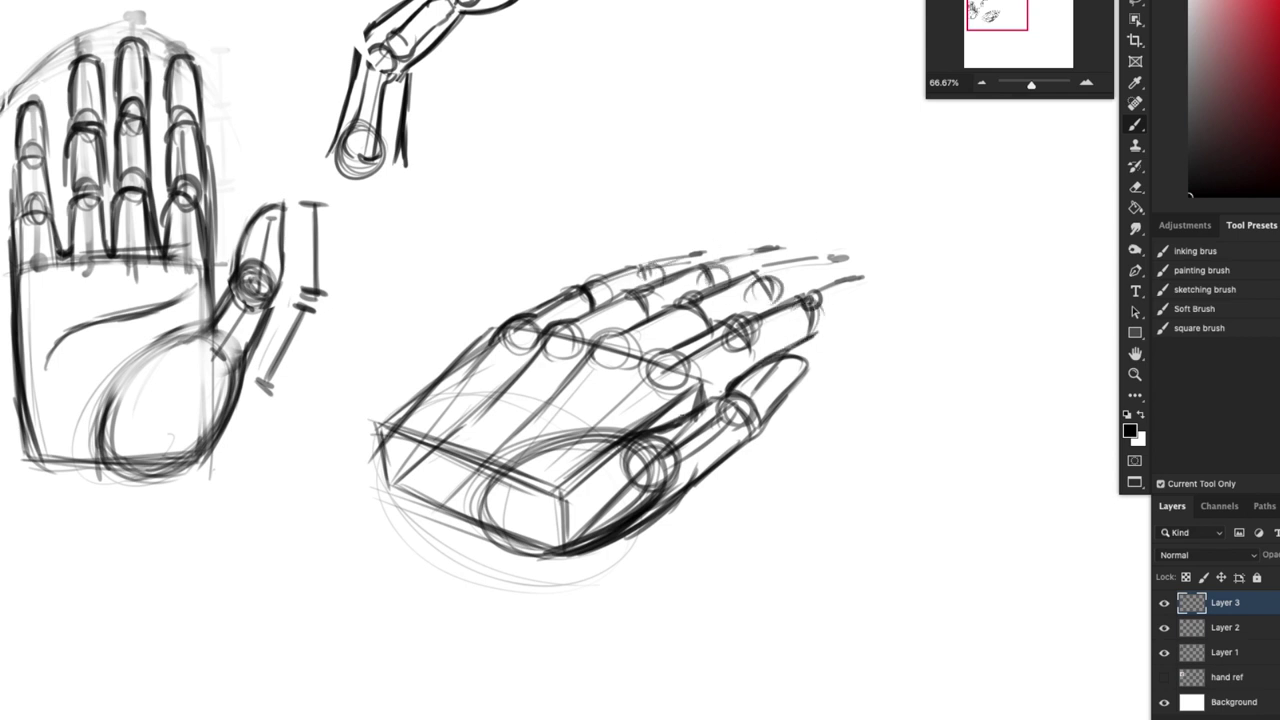
Step: Close the fingertips and trace a bold outer contour along the index finger, thumb, thumb base and little-finger side of the palm
{"action": "mouse_move", "coordinate": [703, 258]}
{"action": "left_mouse_down"}
{"action": "mouse_move", "coordinate": [656, 272]}
{"action": "mouse_move", "coordinate": [774, 250]}
{"action": "mouse_move", "coordinate": [835, 260]}
{"action": "left_mouse_up"}
{"action": "mouse_move", "coordinate": [810, 296]}
{"action": "left_mouse_down"}
{"action": "mouse_move", "coordinate": [814, 344]}
{"action": "mouse_move", "coordinate": [760, 440]}
{"action": "mouse_move", "coordinate": [660, 510]}
{"action": "mouse_move", "coordinate": [541, 539]}
{"action": "mouse_move", "coordinate": [610, 546]}
{"action": "left_mouse_up"}
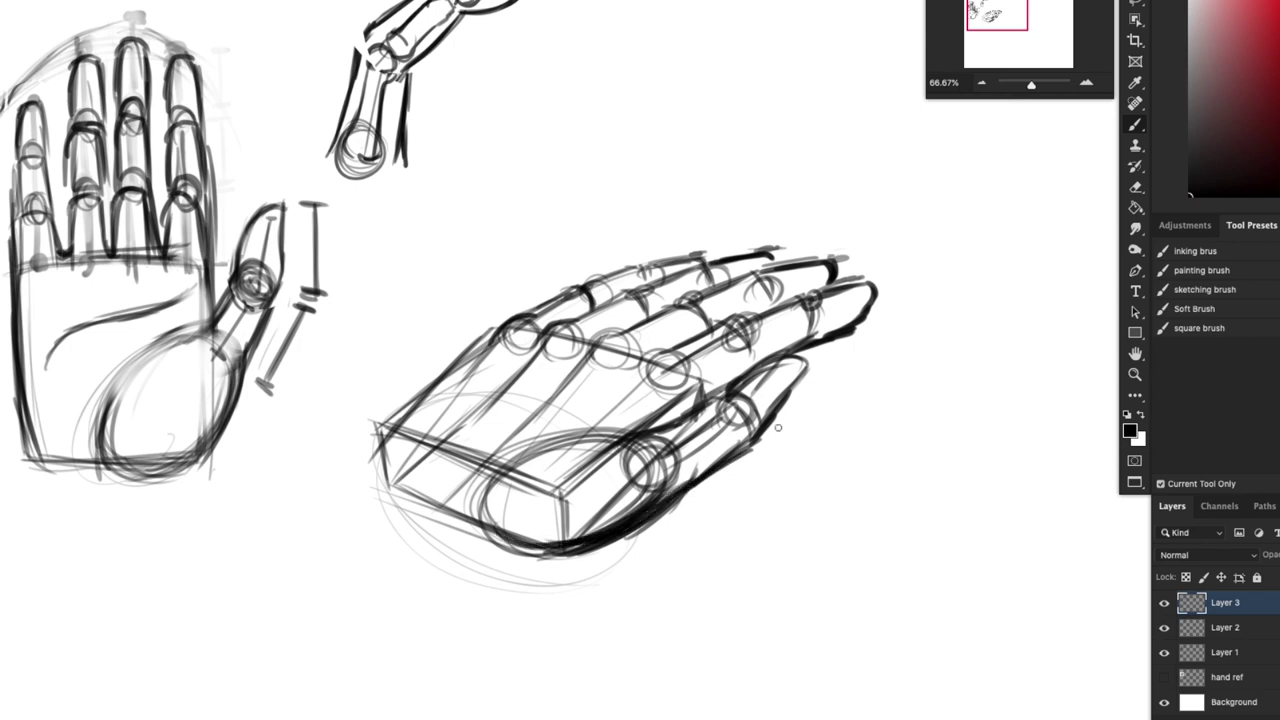
{"action": "mouse_move", "coordinate": [492, 330]}
{"action": "left_mouse_down"}
{"action": "mouse_move", "coordinate": [443, 366]}
{"action": "mouse_move", "coordinate": [374, 480]}
{"action": "left_mouse_up"}
{"action": "left_click_drag", "start_coordinate": [488, 550], "coordinate": [672, 512]}
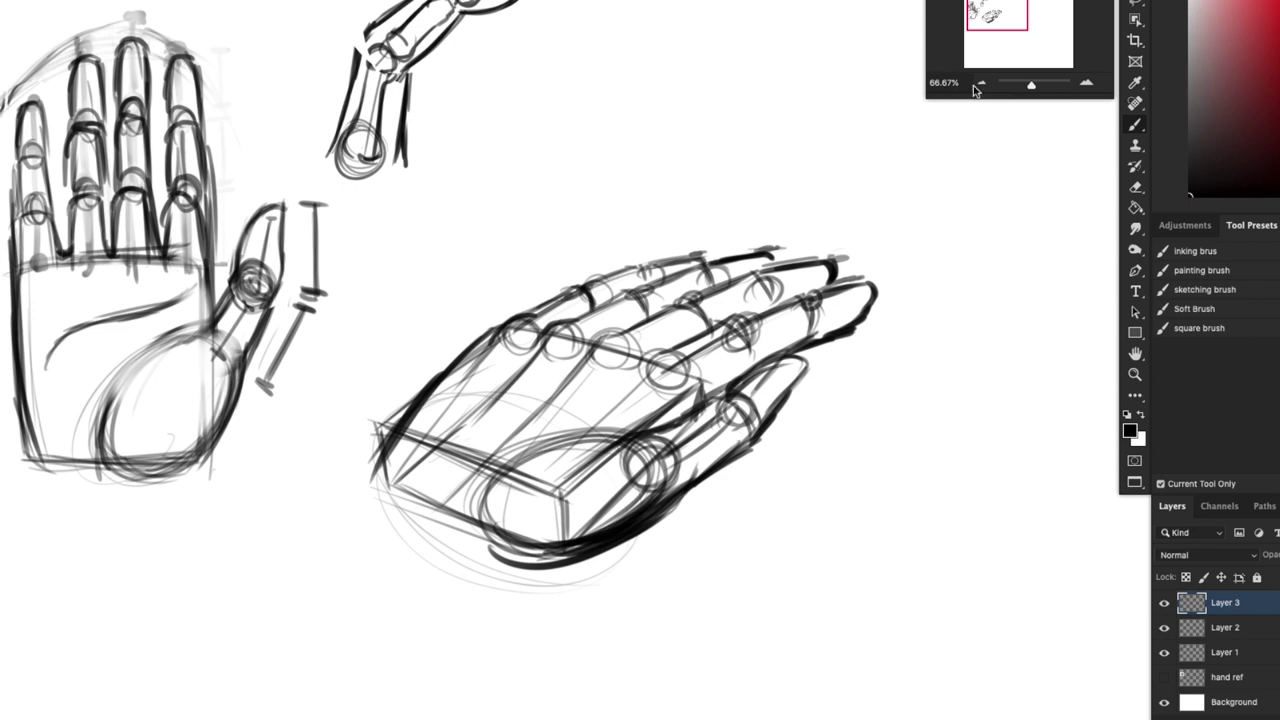
Step: Fade the palm's box construction lines, lightly sketch the wrist and forearm edges, and add a new layer
{"action": "left_click", "coordinate": [981, 84]}
{"action": "left_click", "coordinate": [981, 84]}
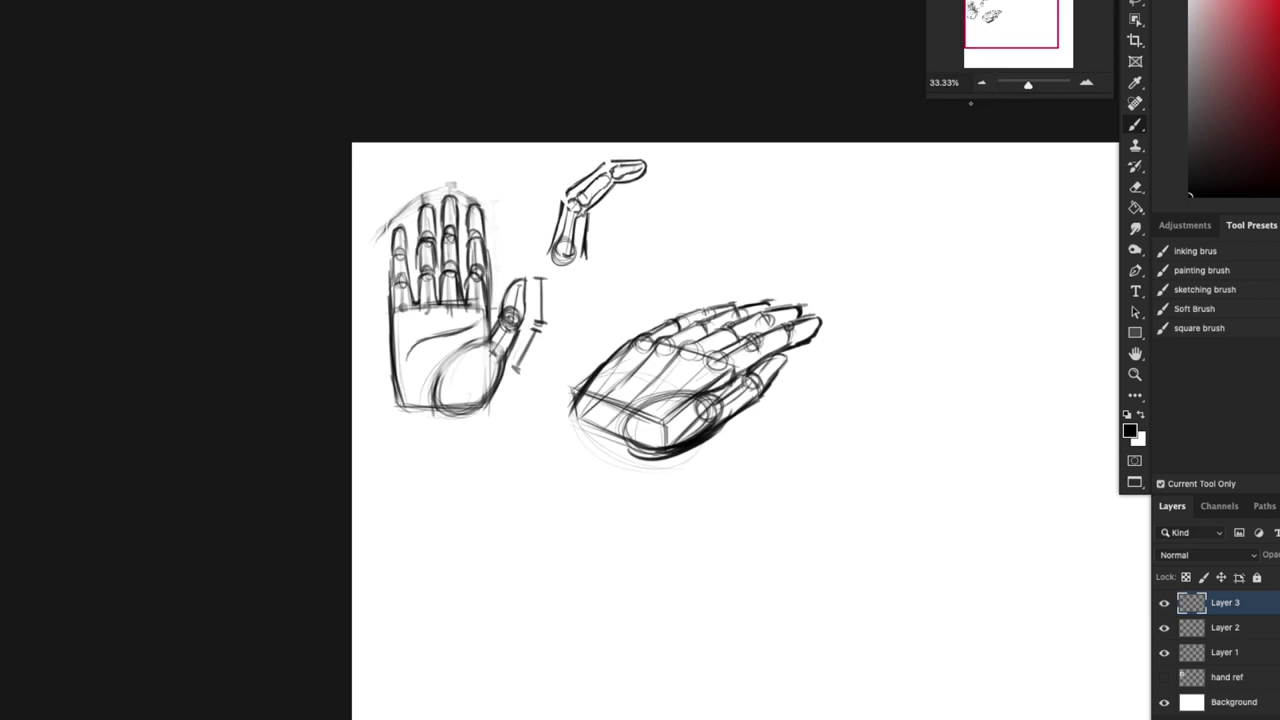
{"action": "left_click", "coordinate": [1086, 82]}
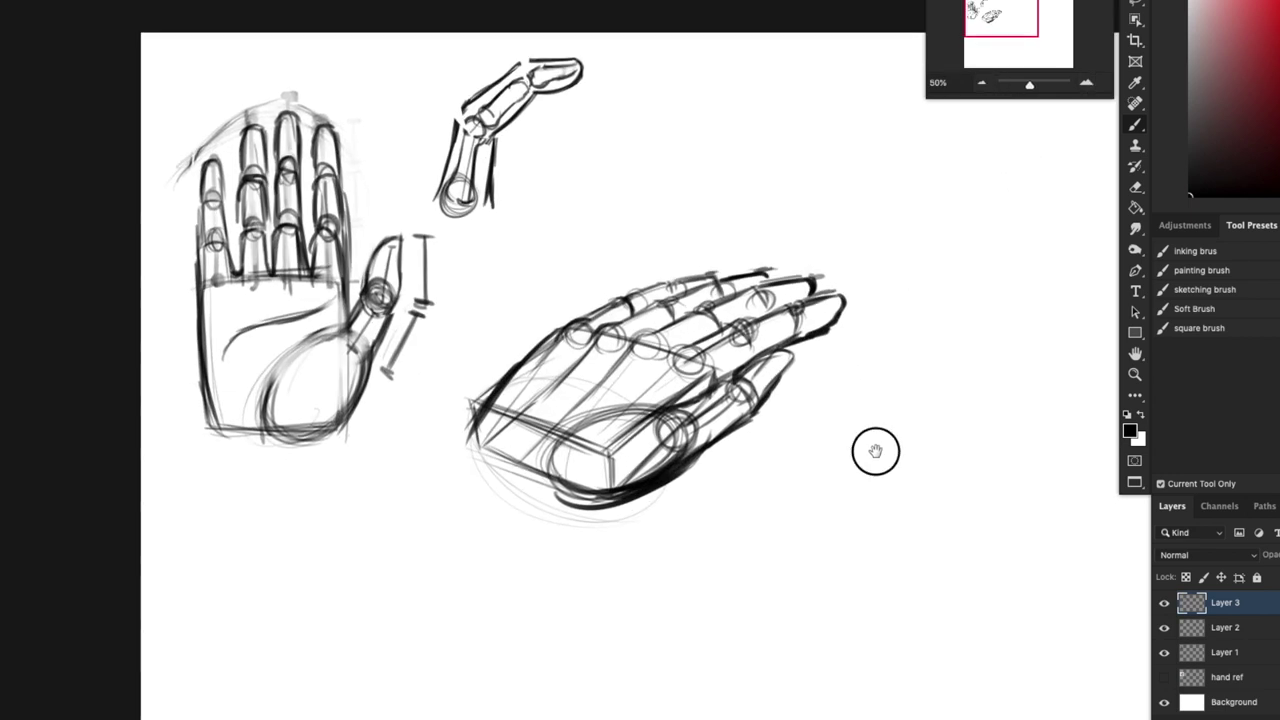
{"action": "left_click_drag", "start_coordinate": [874, 449], "coordinate": [632, 291]}
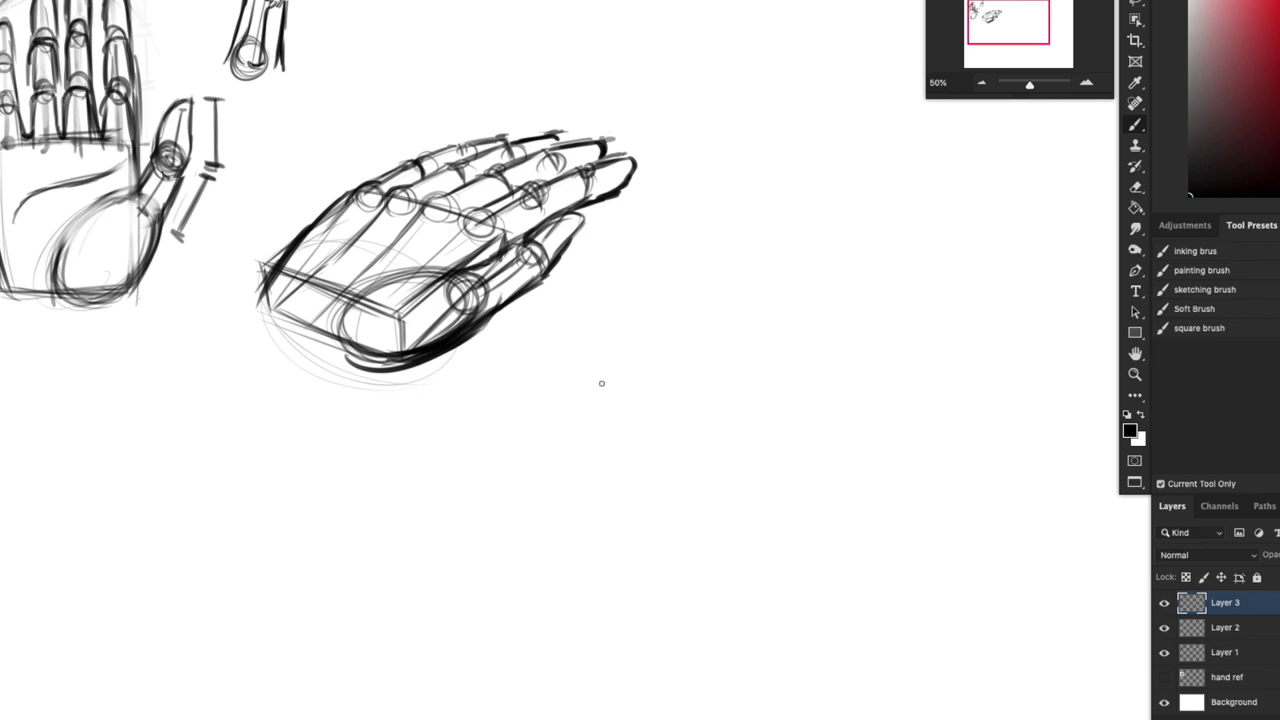
{"action": "left_click_drag", "start_coordinate": [333, 378], "coordinate": [474, 427]}
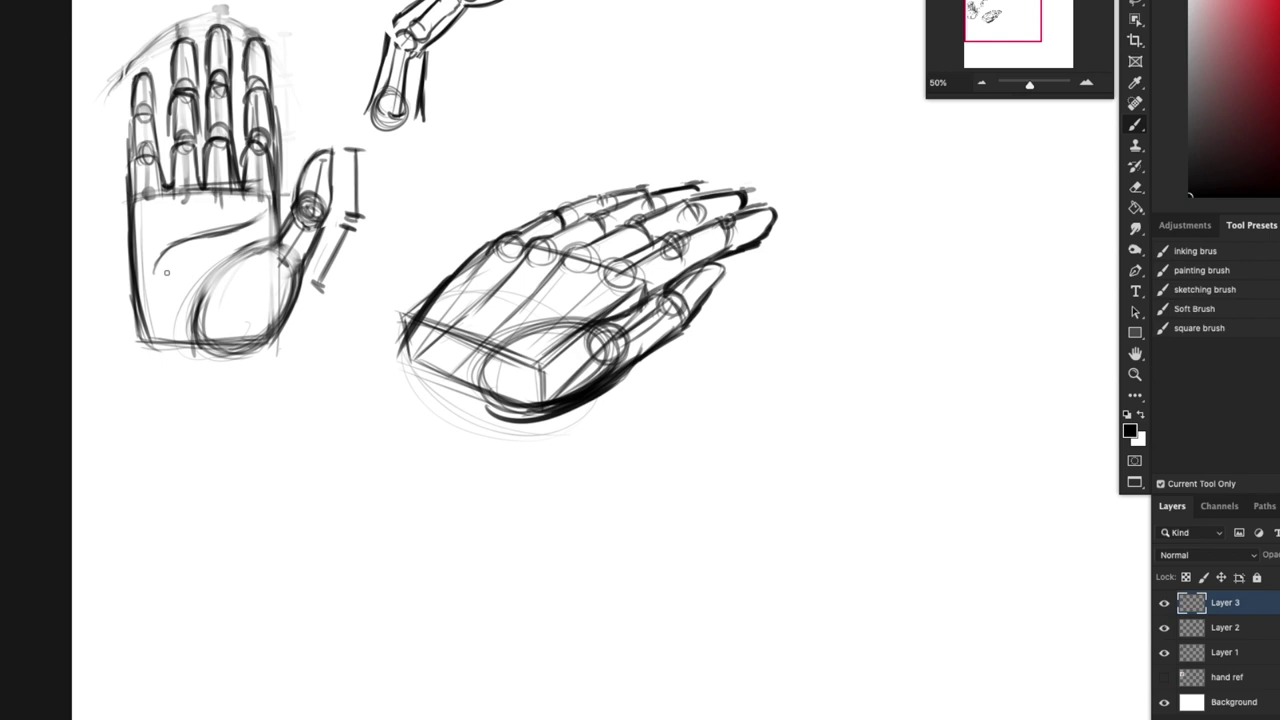
{"action": "mouse_move", "coordinate": [510, 385]}
{"action": "left_mouse_down"}
{"action": "mouse_move", "coordinate": [586, 371]}
{"action": "mouse_move", "coordinate": [490, 375]}
{"action": "left_mouse_up"}
{"action": "left_click_drag", "start_coordinate": [655, 345], "coordinate": [522, 425]}
{"action": "left_click_drag", "start_coordinate": [405, 340], "coordinate": [500, 405]}
{"action": "left_click_drag", "start_coordinate": [500, 430], "coordinate": [452, 442]}
{"action": "left_click_drag", "start_coordinate": [472, 432], "coordinate": [400, 522]}
{"action": "left_click_drag", "start_coordinate": [435, 453], "coordinate": [345, 385]}
{"action": "left_click", "coordinate": [1270, 718]}
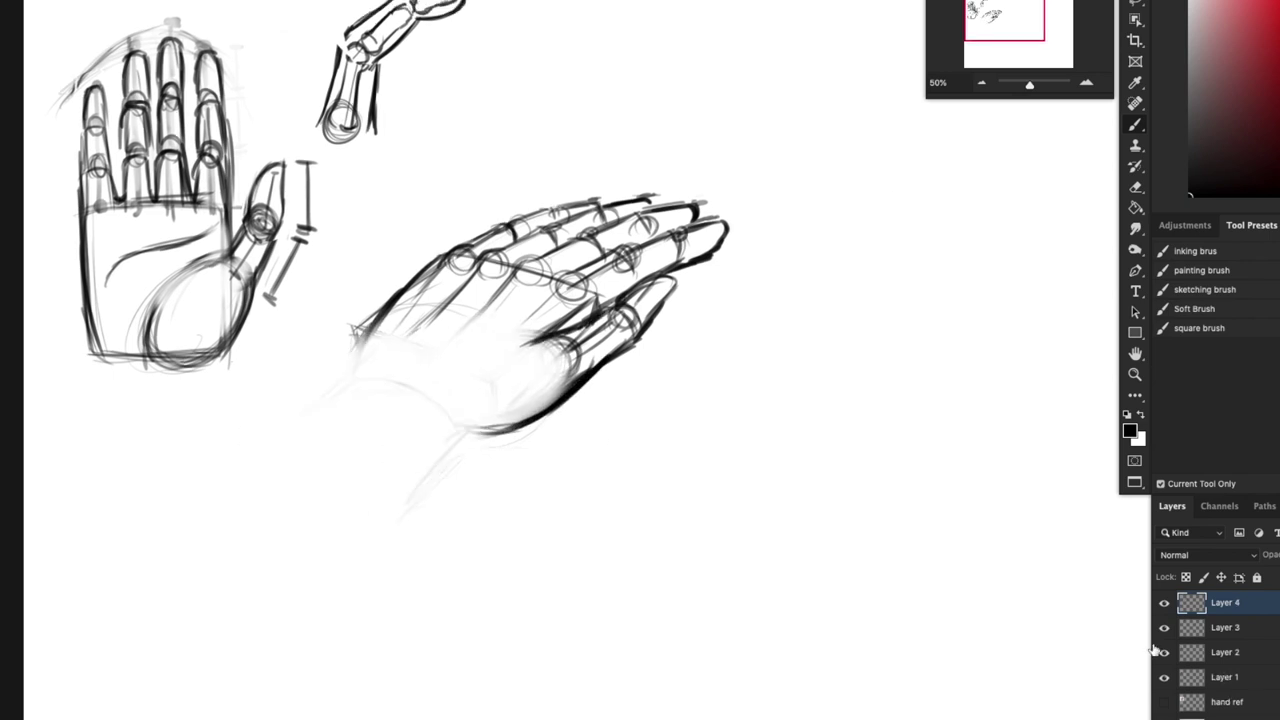
Step: Move the foreshortened hand sketch below the open hand, and make Layer 4 ready for brush sketching
{"action": "left_click", "coordinate": [1226, 628], "text": "shift"}
{"action": "key", "text": "v"}
{"action": "left_click_drag", "start_coordinate": [550, 325], "coordinate": [300, 525]}
{"action": "left_click", "coordinate": [1240, 604]}
{"action": "left_click", "coordinate": [1135, 129]}
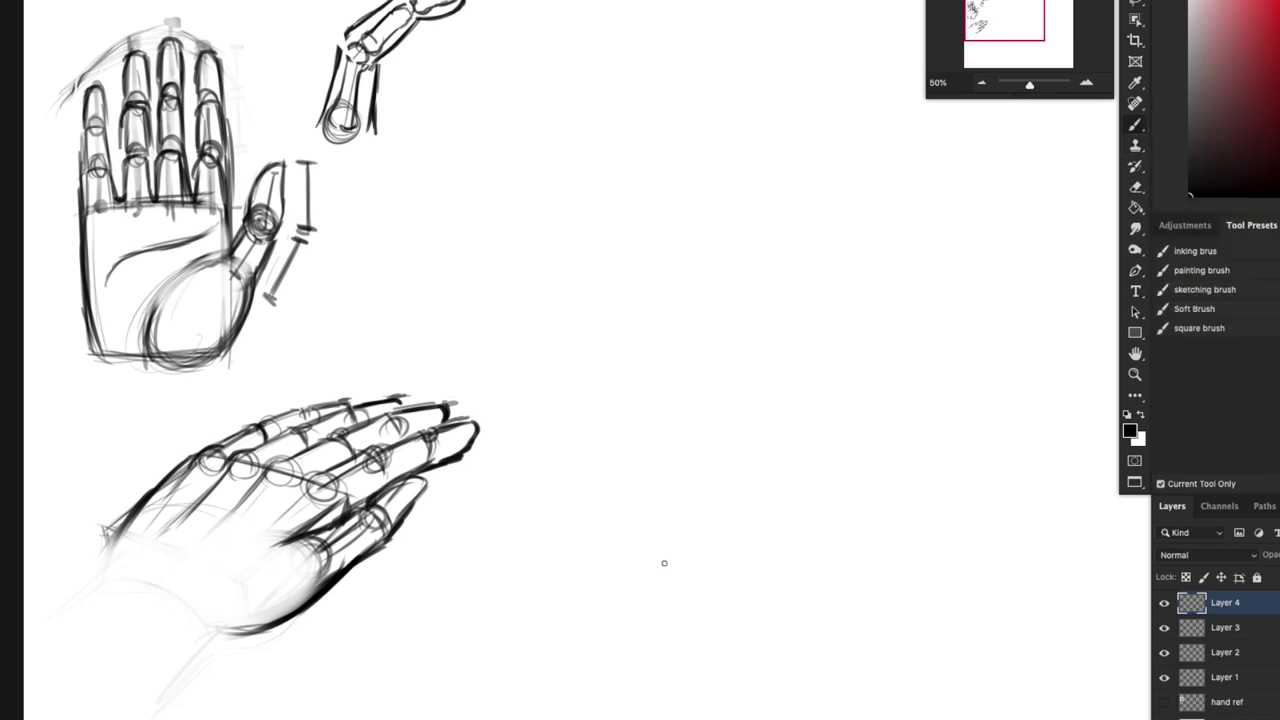
Step: Sketch a square palm block in the empty area beside the bent finger, reinforcing its upper and outer edges
{"action": "left_click_drag", "start_coordinate": [804, 302], "coordinate": [686, 386]}
{"action": "left_click_drag", "start_coordinate": [537, 329], "coordinate": [582, 392]}
{"action": "left_click_drag", "start_coordinate": [522, 365], "coordinate": [657, 357]}
{"action": "left_click_drag", "start_coordinate": [533, 359], "coordinate": [676, 351]}
{"action": "mouse_move", "coordinate": [532, 356]}
{"action": "left_mouse_down"}
{"action": "mouse_move", "coordinate": [531, 503]}
{"action": "mouse_move", "coordinate": [668, 505]}
{"action": "left_mouse_up"}
{"action": "mouse_move", "coordinate": [532, 358]}
{"action": "left_mouse_down"}
{"action": "mouse_move", "coordinate": [682, 354]}
{"action": "mouse_move", "coordinate": [670, 498]}
{"action": "left_mouse_up"}
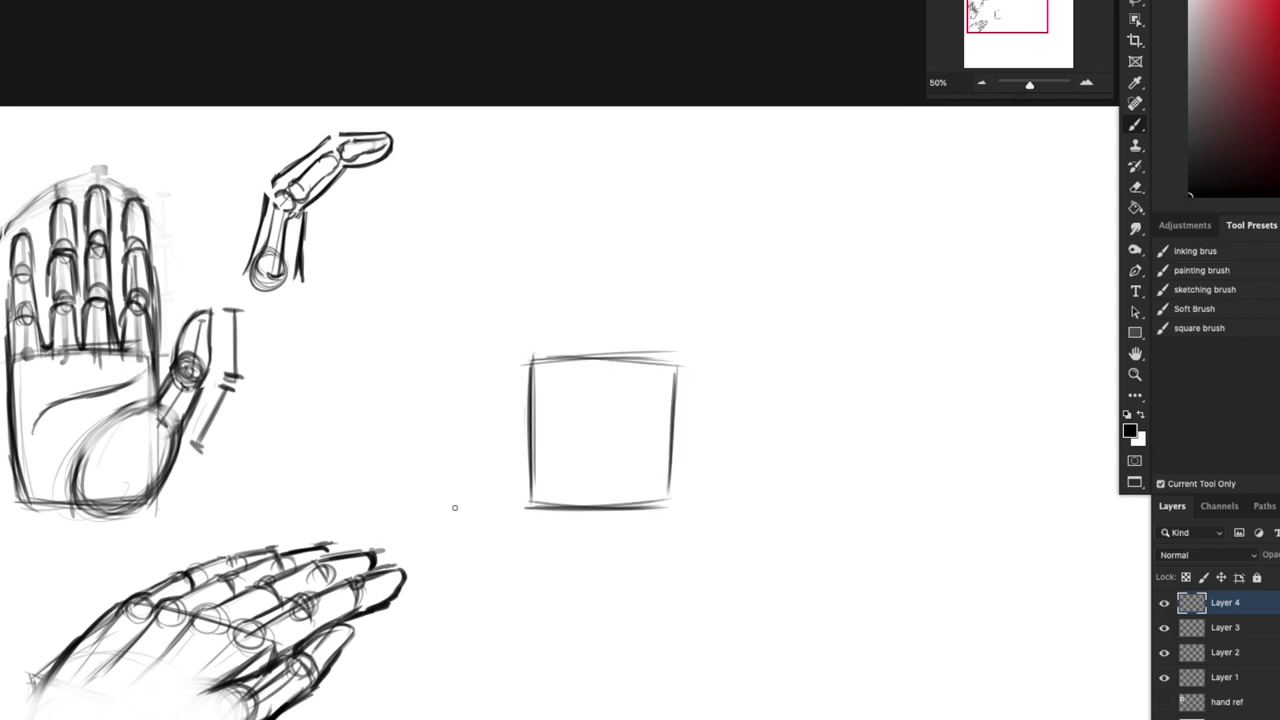
{"action": "left_click_drag", "start_coordinate": [524, 358], "coordinate": [672, 361]}
{"action": "left_click_drag", "start_coordinate": [672, 368], "coordinate": [669, 499]}
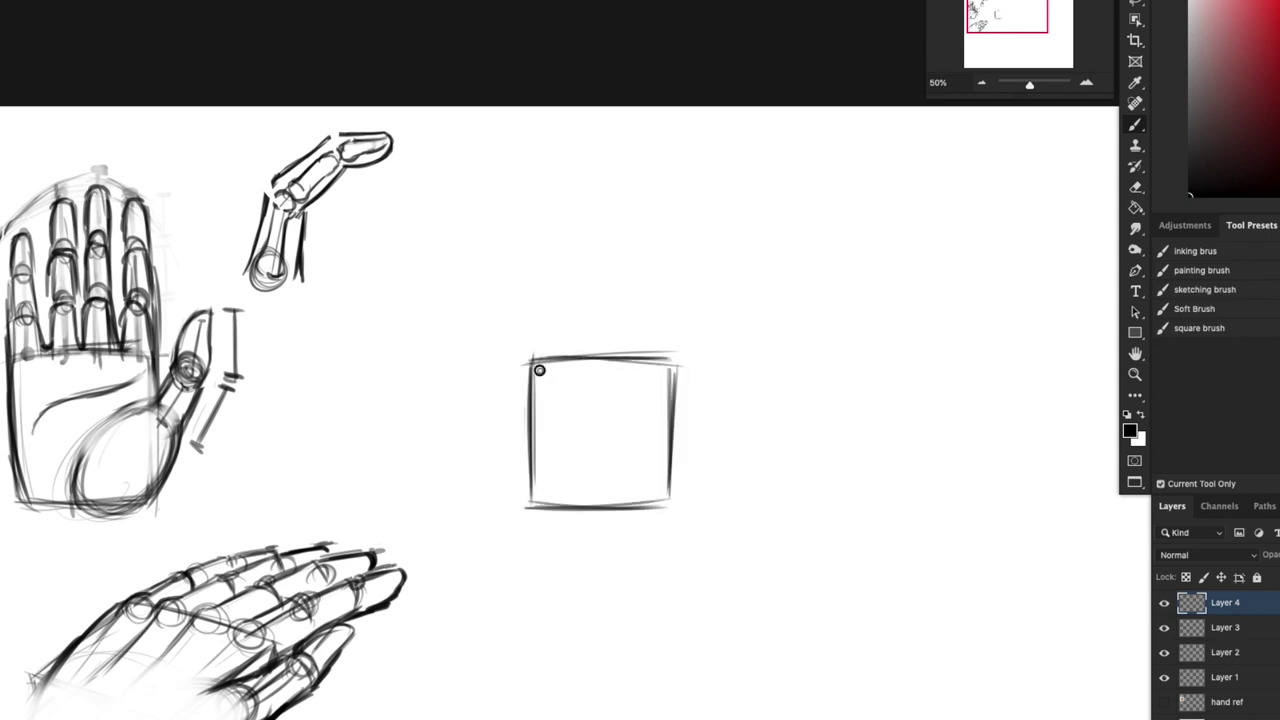
Step: Draw four knuckle circles along the palm's upper edge and a large thumb-base oval in its lower corner
{"action": "mouse_move", "coordinate": [537, 369]}
{"action": "left_mouse_down"}
{"action": "mouse_move", "coordinate": [577, 362]}
{"action": "mouse_move", "coordinate": [543, 346]}
{"action": "left_mouse_up"}
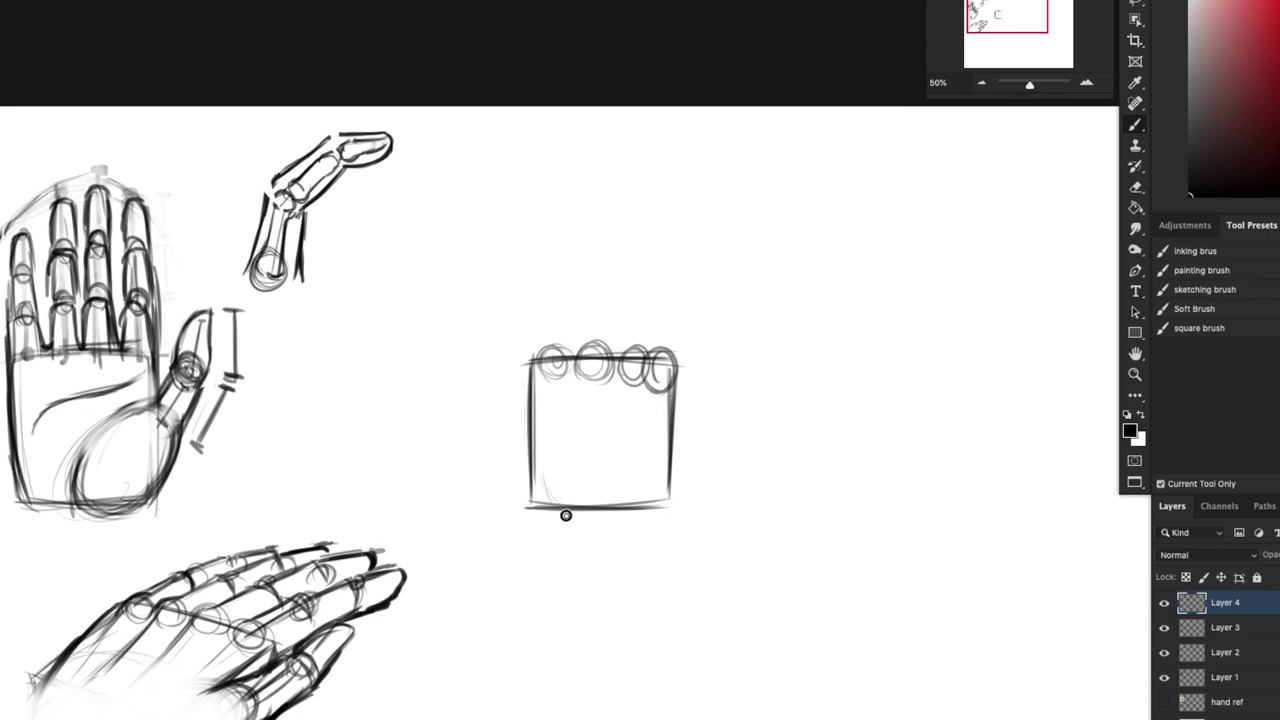
{"action": "mouse_move", "coordinate": [532, 438]}
{"action": "left_mouse_down"}
{"action": "mouse_move", "coordinate": [591, 443]}
{"action": "mouse_move", "coordinate": [600, 456]}
{"action": "left_mouse_up"}
{"action": "mouse_move", "coordinate": [560, 414]}
{"action": "left_mouse_down"}
{"action": "mouse_move", "coordinate": [609, 483]}
{"action": "mouse_move", "coordinate": [587, 518]}
{"action": "left_mouse_up"}
{"action": "left_click_drag", "start_coordinate": [527, 420], "coordinate": [527, 494]}
{"action": "key", "text": "ctrl+z"}
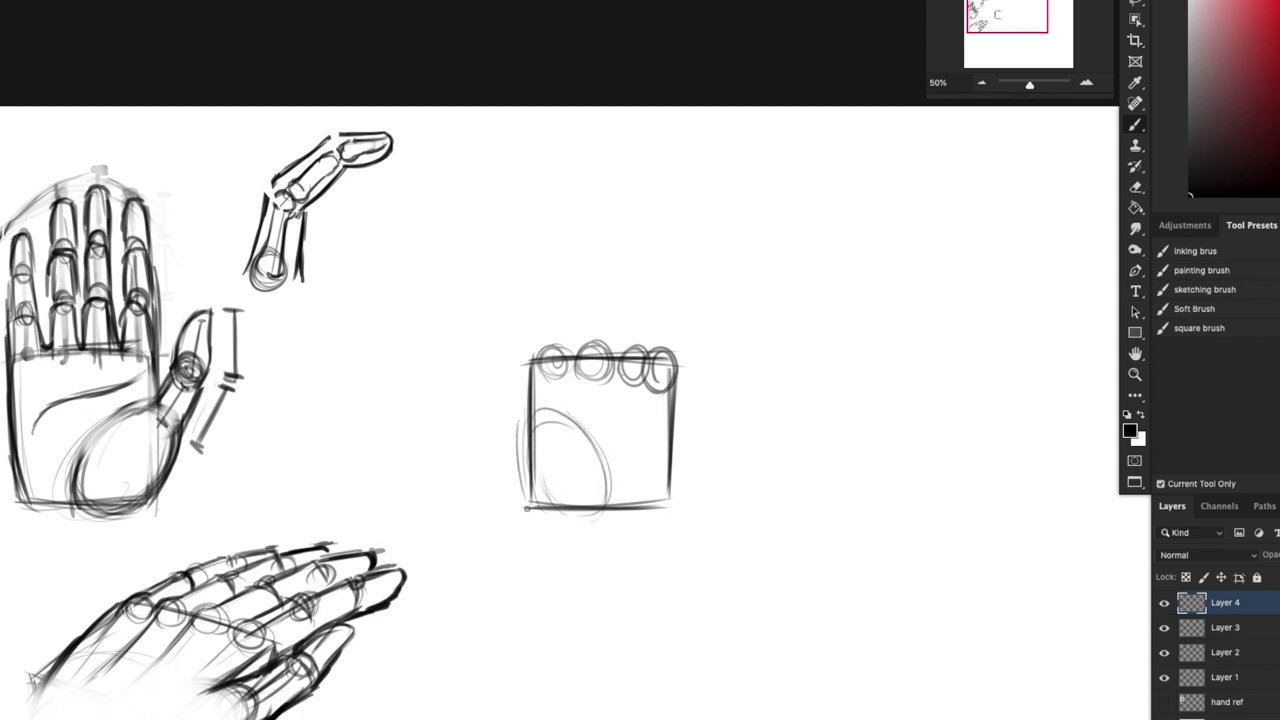
Step: Draw the thumb angled outward from the thumb-base oval, and bring a bold contour along the palm's little-finger side
{"action": "left_click_drag", "start_coordinate": [523, 409], "coordinate": [443, 334]}
{"action": "left_click_drag", "start_coordinate": [453, 390], "coordinate": [530, 505]}
{"action": "left_click_drag", "start_coordinate": [682, 342], "coordinate": [682, 476]}
Step: Draw a vertical centreline up from each knuckle circle, marking the joints with dots and the fingertips with short crossbars
{"action": "left_click_drag", "start_coordinate": [548, 332], "coordinate": [543, 192]}
{"action": "left_click_drag", "start_coordinate": [592, 332], "coordinate": [590, 168]}
{"action": "left_click_drag", "start_coordinate": [635, 332], "coordinate": [633, 162]}
{"action": "mouse_move", "coordinate": [671, 333]}
{"action": "left_mouse_down"}
{"action": "mouse_move", "coordinate": [536, 195]}
{"action": "mouse_move", "coordinate": [680, 228]}
{"action": "left_mouse_up"}
{"action": "mouse_move", "coordinate": [531, 195]}
{"action": "left_mouse_down"}
{"action": "mouse_move", "coordinate": [563, 196]}
{"action": "mouse_move", "coordinate": [606, 165]}
{"action": "mouse_move", "coordinate": [617, 181]}
{"action": "mouse_move", "coordinate": [645, 181]}
{"action": "left_mouse_up"}
{"action": "left_click_drag", "start_coordinate": [659, 229], "coordinate": [688, 231]}
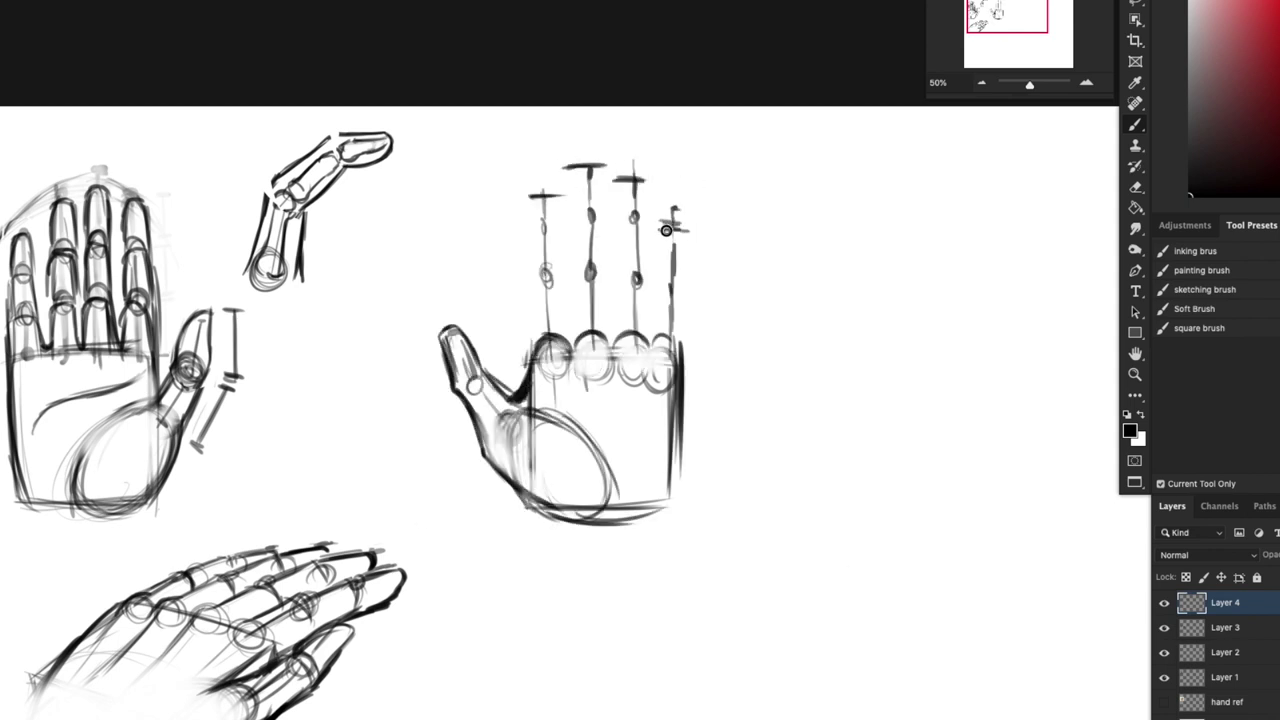
Step: Draw the sides of the fingers' lower segments from the knuckles up to the first joint marks
{"action": "left_click_drag", "start_coordinate": [528, 350], "coordinate": [534, 288]}
{"action": "mouse_move", "coordinate": [539, 286]}
{"action": "left_mouse_down"}
{"action": "mouse_move", "coordinate": [556, 287]}
{"action": "mouse_move", "coordinate": [566, 345]}
{"action": "mouse_move", "coordinate": [596, 268]}
{"action": "left_mouse_up"}
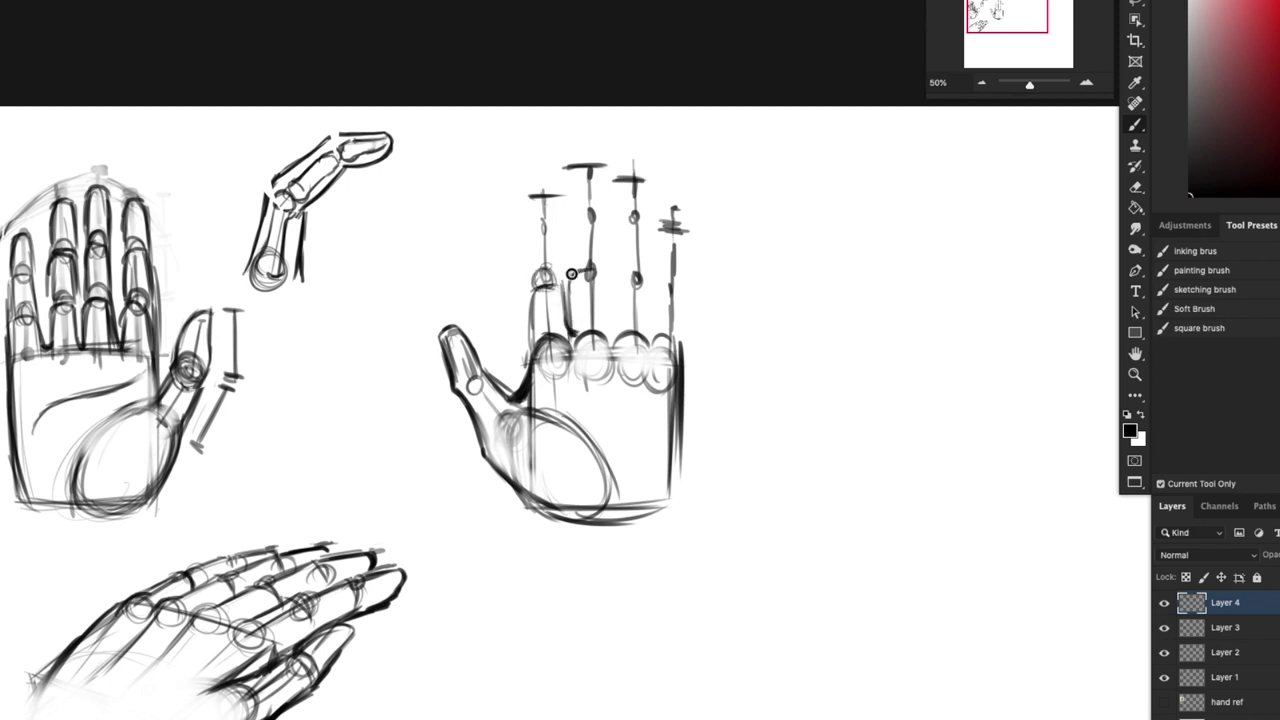
{"action": "mouse_move", "coordinate": [568, 334]}
{"action": "left_mouse_down"}
{"action": "mouse_move", "coordinate": [606, 272]}
{"action": "mouse_move", "coordinate": [608, 348]}
{"action": "left_mouse_up"}
{"action": "mouse_move", "coordinate": [604, 274]}
{"action": "left_mouse_down"}
{"action": "mouse_move", "coordinate": [613, 334]}
{"action": "mouse_move", "coordinate": [640, 274]}
{"action": "mouse_move", "coordinate": [650, 338]}
{"action": "left_mouse_up"}
{"action": "left_click_drag", "start_coordinate": [610, 278], "coordinate": [614, 314]}
Step: Circle the middle joint of each finger, and close the little finger's lower segment
{"action": "left_click_drag", "start_coordinate": [536, 278], "coordinate": [554, 284]}
{"action": "left_click_drag", "start_coordinate": [574, 278], "coordinate": [598, 276]}
{"action": "left_click_drag", "start_coordinate": [616, 276], "coordinate": [640, 278]}
{"action": "left_click_drag", "start_coordinate": [650, 284], "coordinate": [674, 282]}
{"action": "left_click_drag", "start_coordinate": [676, 276], "coordinate": [680, 342]}
{"action": "left_click_drag", "start_coordinate": [652, 274], "coordinate": [674, 290]}
{"action": "mouse_move", "coordinate": [537, 284]}
{"action": "left_mouse_down"}
{"action": "mouse_move", "coordinate": [531, 354]}
{"action": "mouse_move", "coordinate": [558, 287]}
{"action": "mouse_move", "coordinate": [569, 332]}
{"action": "left_mouse_up"}
{"action": "mouse_move", "coordinate": [537, 287]}
{"action": "left_mouse_down"}
{"action": "mouse_move", "coordinate": [597, 270]}
{"action": "mouse_move", "coordinate": [676, 284]}
{"action": "mouse_move", "coordinate": [644, 284]}
{"action": "left_mouse_up"}
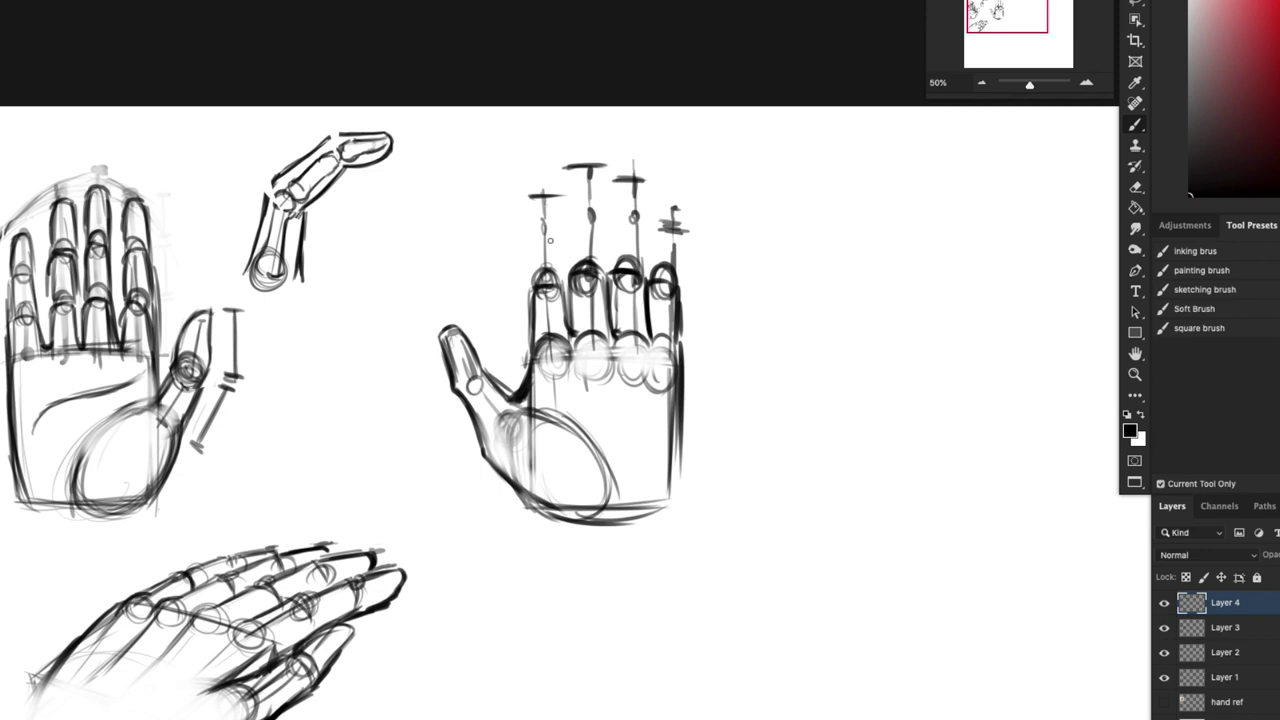
Step: Restate the index knuckle circle and darken the gaps between the fingers and the palm's little-finger edge
{"action": "left_click_drag", "start_coordinate": [536, 340], "coordinate": [591, 338]}
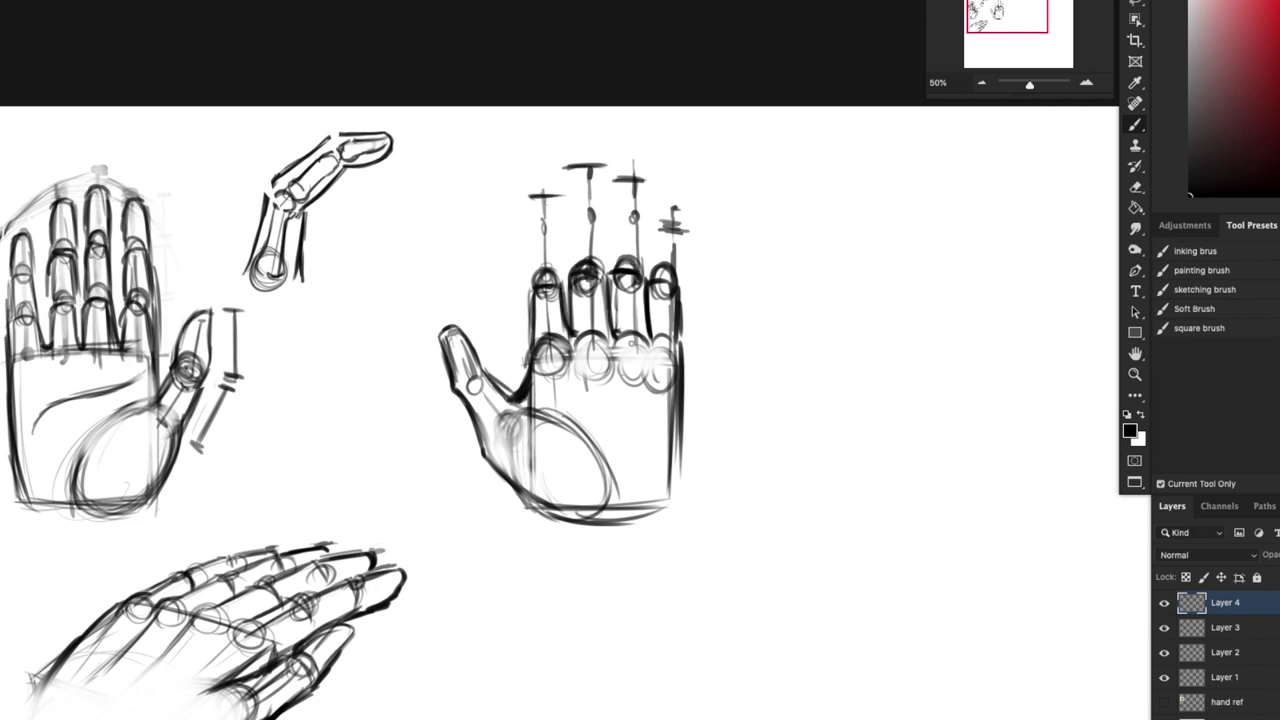
{"action": "mouse_move", "coordinate": [613, 329]}
{"action": "left_mouse_down"}
{"action": "mouse_move", "coordinate": [613, 280]}
{"action": "mouse_move", "coordinate": [649, 324]}
{"action": "left_mouse_up"}
{"action": "mouse_move", "coordinate": [562, 279]}
{"action": "left_mouse_down"}
{"action": "mouse_move", "coordinate": [570, 333]}
{"action": "mouse_move", "coordinate": [650, 333]}
{"action": "left_mouse_up"}
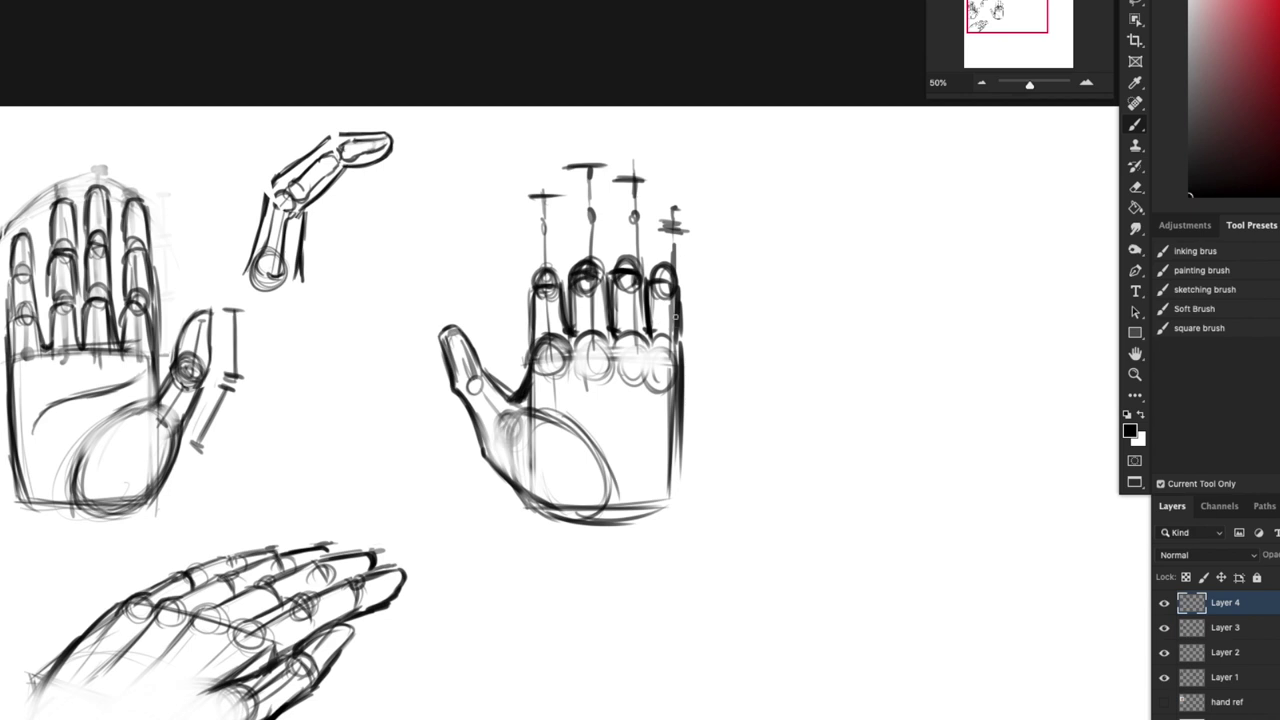
{"action": "left_click_drag", "start_coordinate": [677, 384], "coordinate": [677, 326]}
Step: Build the fingers' middle segments above the joint circles, closing each at its upper joint mark
{"action": "left_click_drag", "start_coordinate": [532, 290], "coordinate": [535, 230]}
{"action": "left_click_drag", "start_coordinate": [534, 230], "coordinate": [550, 227]}
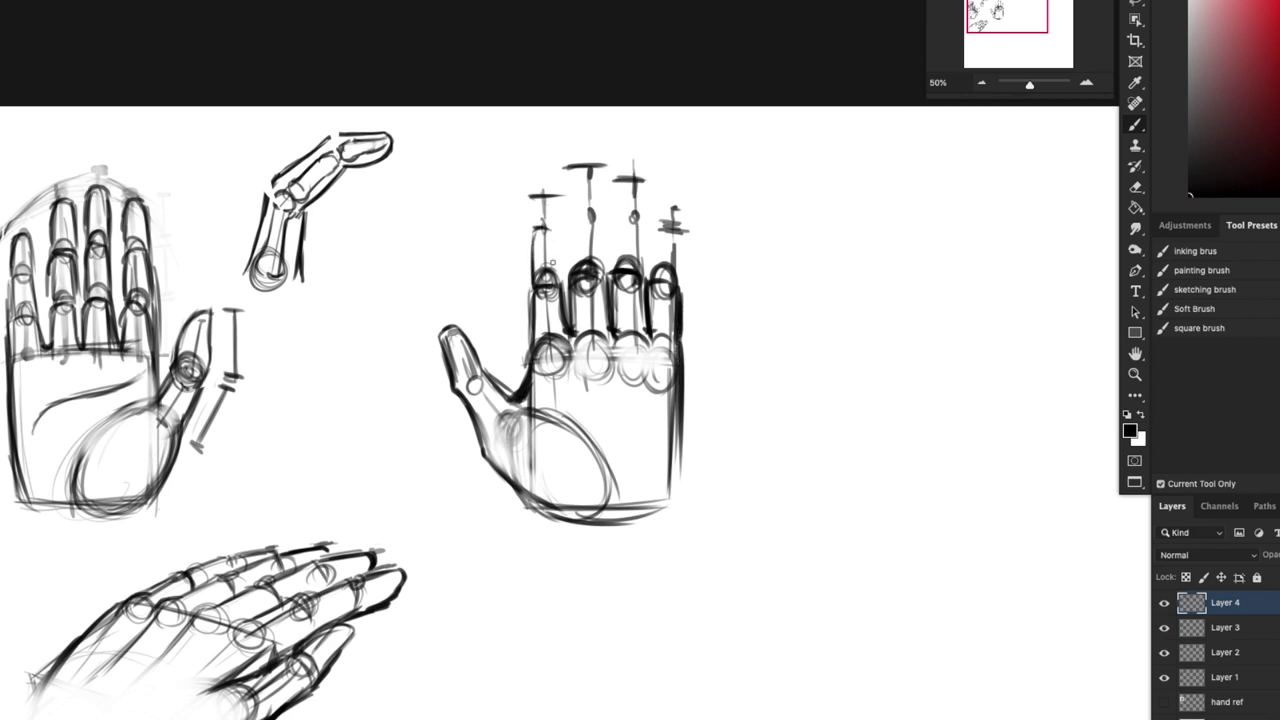
{"action": "left_click_drag", "start_coordinate": [532, 270], "coordinate": [533, 226]}
{"action": "mouse_move", "coordinate": [555, 226]}
{"action": "left_mouse_down"}
{"action": "mouse_move", "coordinate": [560, 290]}
{"action": "mouse_move", "coordinate": [588, 217]}
{"action": "left_mouse_up"}
{"action": "left_click_drag", "start_coordinate": [600, 211], "coordinate": [606, 280]}
{"action": "left_click_drag", "start_coordinate": [641, 214], "coordinate": [646, 290]}
{"action": "left_click_drag", "start_coordinate": [651, 280], "coordinate": [674, 231]}
Step: Draw the fingertip segments up to the length marks, and run a bold contour down the little-finger side of the hand
{"action": "mouse_move", "coordinate": [530, 235]}
{"action": "left_mouse_down"}
{"action": "mouse_move", "coordinate": [531, 204]}
{"action": "mouse_move", "coordinate": [553, 190]}
{"action": "left_mouse_up"}
{"action": "left_click_drag", "start_coordinate": [569, 256], "coordinate": [570, 168]}
{"action": "left_click_drag", "start_coordinate": [602, 168], "coordinate": [603, 256]}
{"action": "left_click_drag", "start_coordinate": [614, 250], "coordinate": [615, 180]}
{"action": "left_click_drag", "start_coordinate": [642, 180], "coordinate": [671, 494]}
Step: Fade the thumb-base oval and the joint circles, and draw tendon lines from the knuckles toward the wrist
{"action": "left_click_drag", "start_coordinate": [540, 415], "coordinate": [600, 480]}
{"action": "mouse_move", "coordinate": [568, 336]}
{"action": "left_mouse_down"}
{"action": "mouse_move", "coordinate": [564, 380]}
{"action": "mouse_move", "coordinate": [588, 468]}
{"action": "left_mouse_up"}
{"action": "mouse_move", "coordinate": [603, 358]}
{"action": "left_mouse_down"}
{"action": "mouse_move", "coordinate": [604, 484]}
{"action": "mouse_move", "coordinate": [620, 450]}
{"action": "mouse_move", "coordinate": [618, 467]}
{"action": "left_mouse_up"}
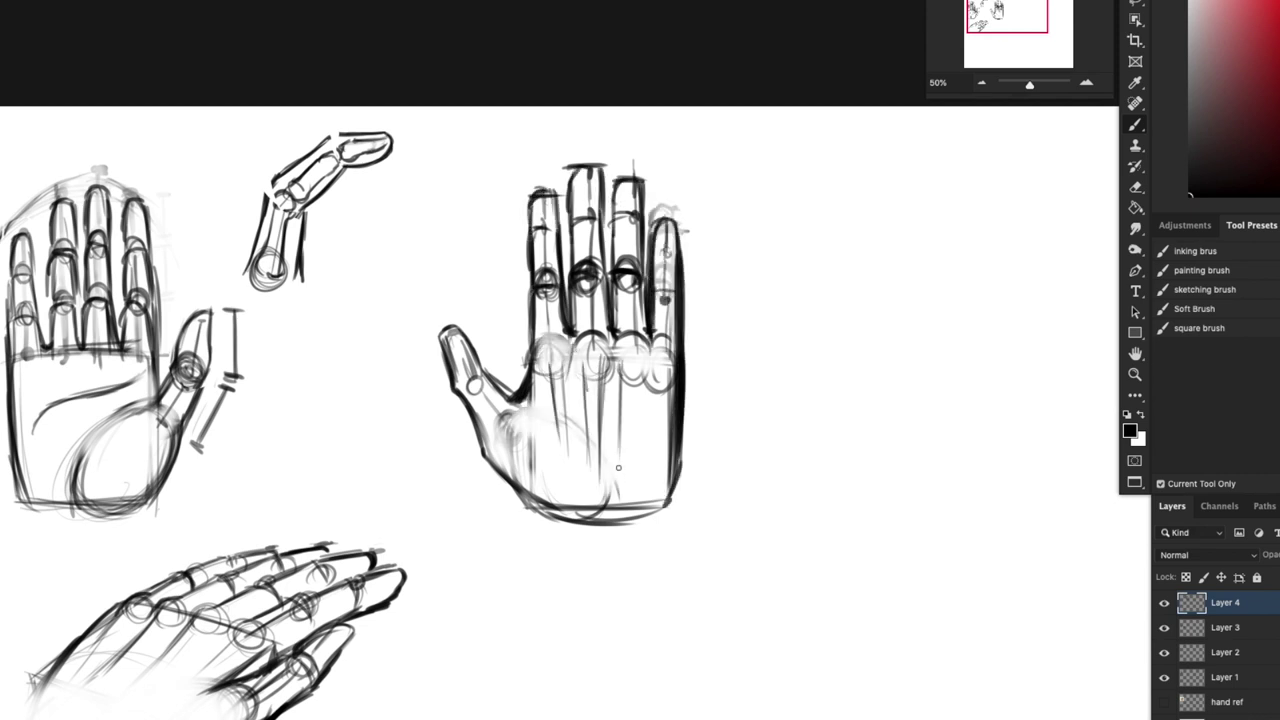
{"action": "left_click_drag", "start_coordinate": [570, 358], "coordinate": [558, 464]}
{"action": "left_click_drag", "start_coordinate": [614, 358], "coordinate": [618, 468]}
{"action": "left_click_drag", "start_coordinate": [658, 368], "coordinate": [634, 476]}
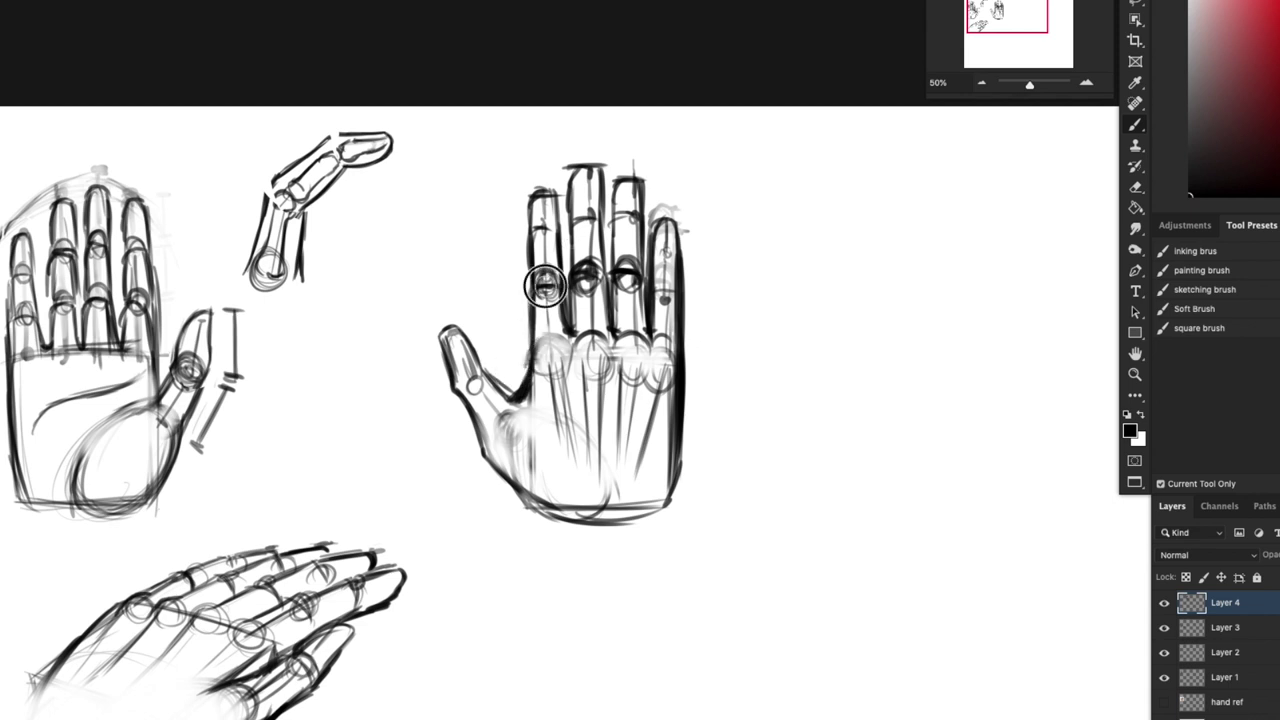
{"action": "left_click_drag", "start_coordinate": [545, 287], "coordinate": [630, 278]}
{"action": "left_click_drag", "start_coordinate": [680, 350], "coordinate": [668, 490]}
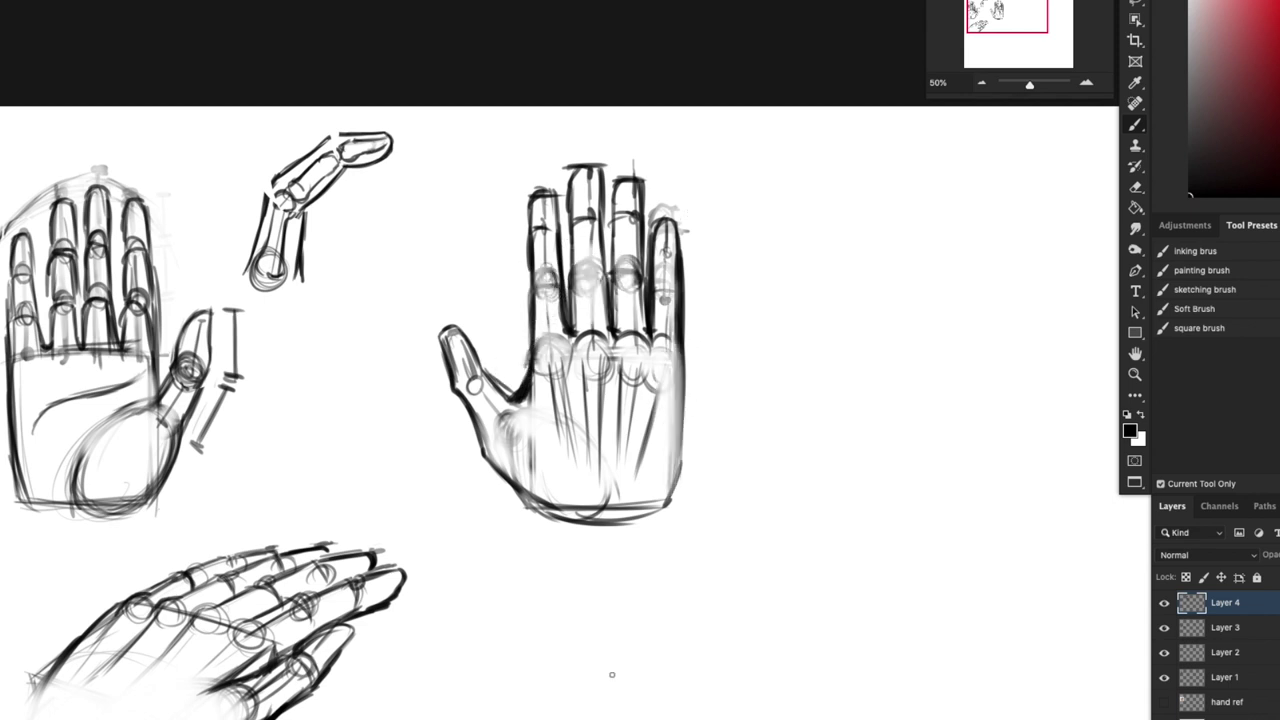
Step: Move the back-of-hand sketch closer to the other hand drawings, and add a new layer
{"action": "left_click", "coordinate": [981, 83]}
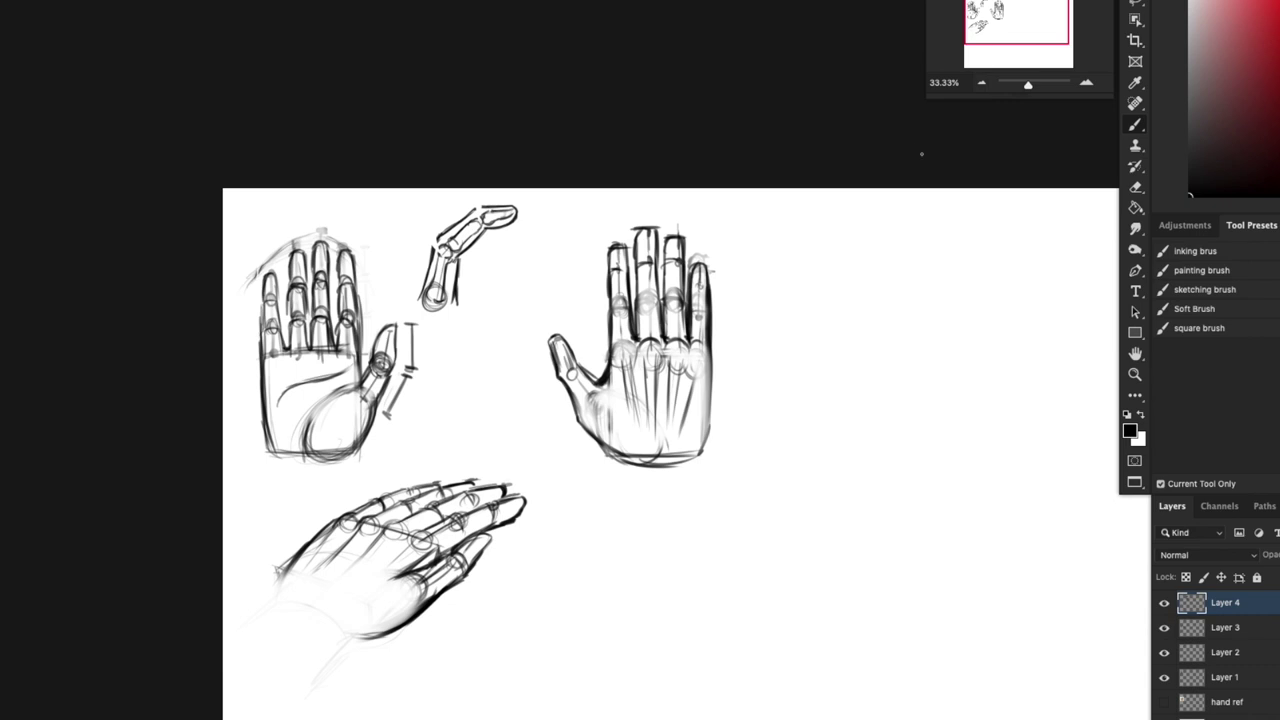
{"action": "key", "text": "v"}
{"action": "left_click_drag", "start_coordinate": [655, 385], "coordinate": [599, 396]}
{"action": "key", "text": "alt+shift+super+n"}
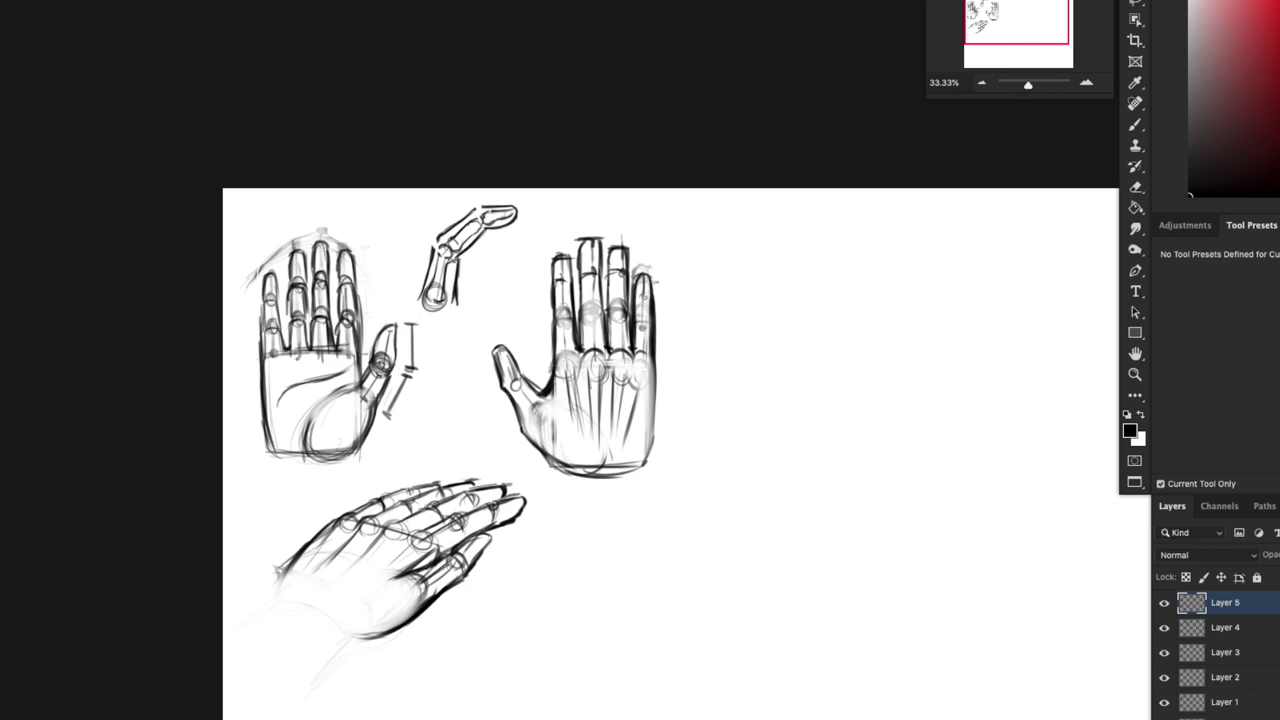
Step: With the brush, lightly sketch the upper, thumb-side and lower edges of a square palm in the empty canvas area
{"action": "left_click", "coordinate": [1137, 122]}
{"action": "left_click_drag", "start_coordinate": [855, 545], "coordinate": [682, 374]}
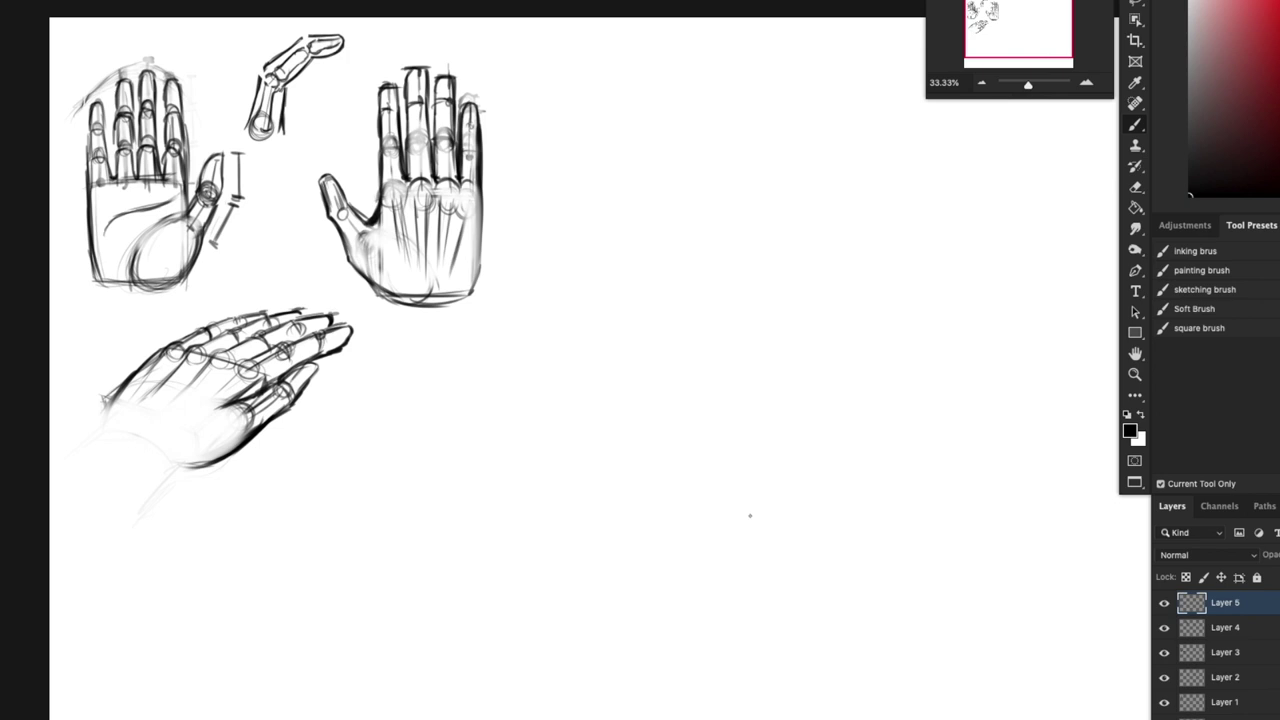
{"action": "left_click", "coordinate": [1086, 82]}
{"action": "mouse_move", "coordinate": [677, 371]}
{"action": "left_mouse_down"}
{"action": "mouse_move", "coordinate": [526, 554]}
{"action": "mouse_move", "coordinate": [514, 463]}
{"action": "mouse_move", "coordinate": [474, 433]}
{"action": "left_mouse_up"}
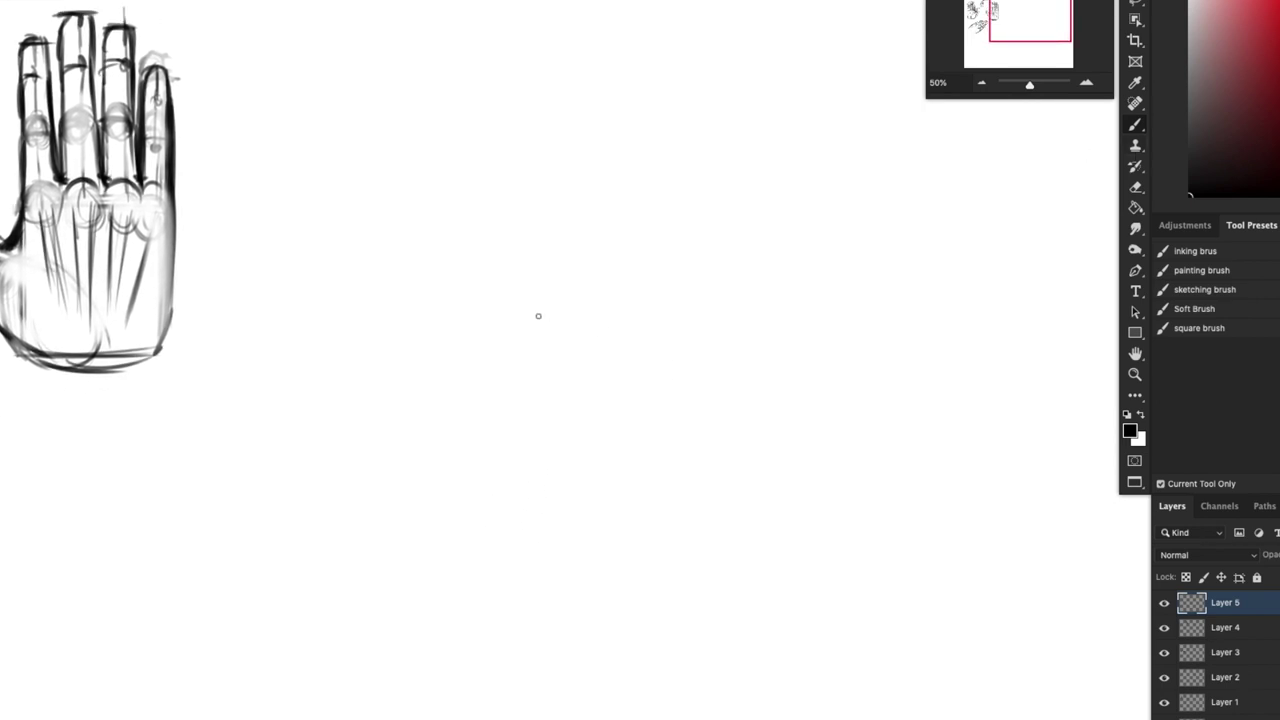
{"action": "mouse_move", "coordinate": [632, 290]}
{"action": "left_mouse_down"}
{"action": "mouse_move", "coordinate": [437, 286]}
{"action": "mouse_move", "coordinate": [438, 455]}
{"action": "left_mouse_up"}
{"action": "left_click_drag", "start_coordinate": [427, 288], "coordinate": [436, 450]}
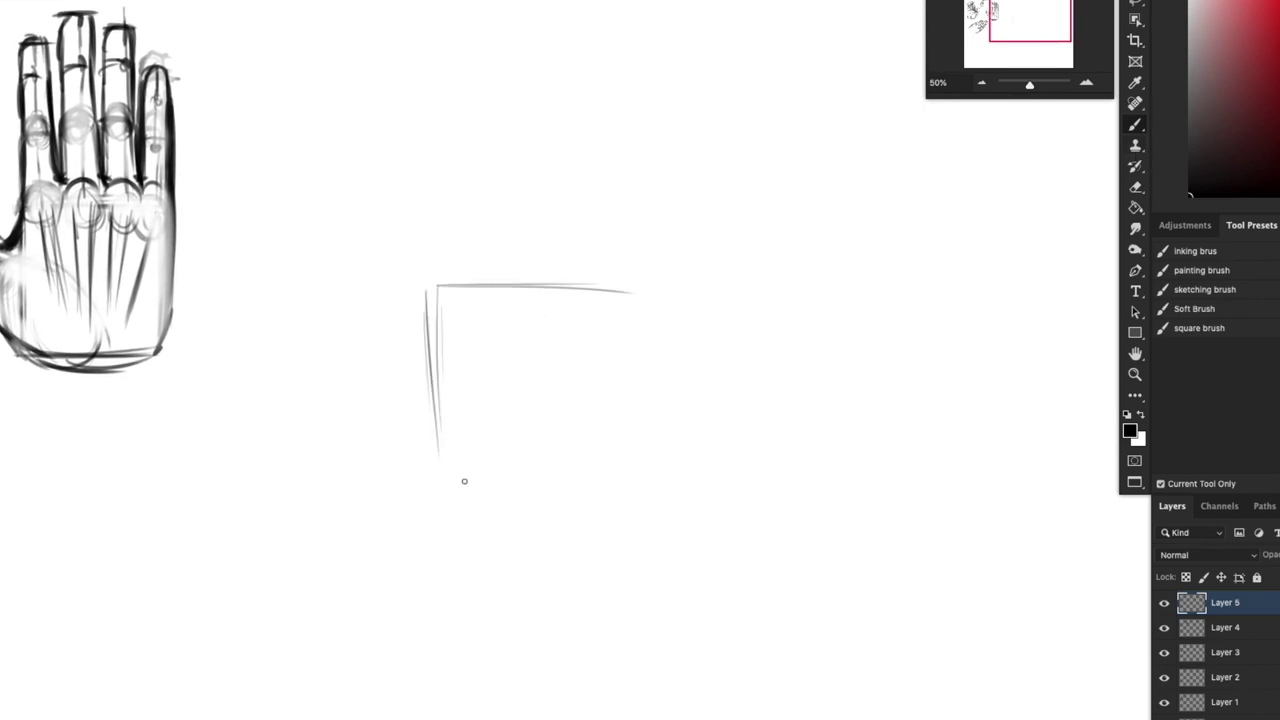
{"action": "left_click_drag", "start_coordinate": [441, 302], "coordinate": [630, 291]}
{"action": "left_click_drag", "start_coordinate": [433, 286], "coordinate": [438, 490]}
{"action": "left_click_drag", "start_coordinate": [445, 479], "coordinate": [636, 473]}
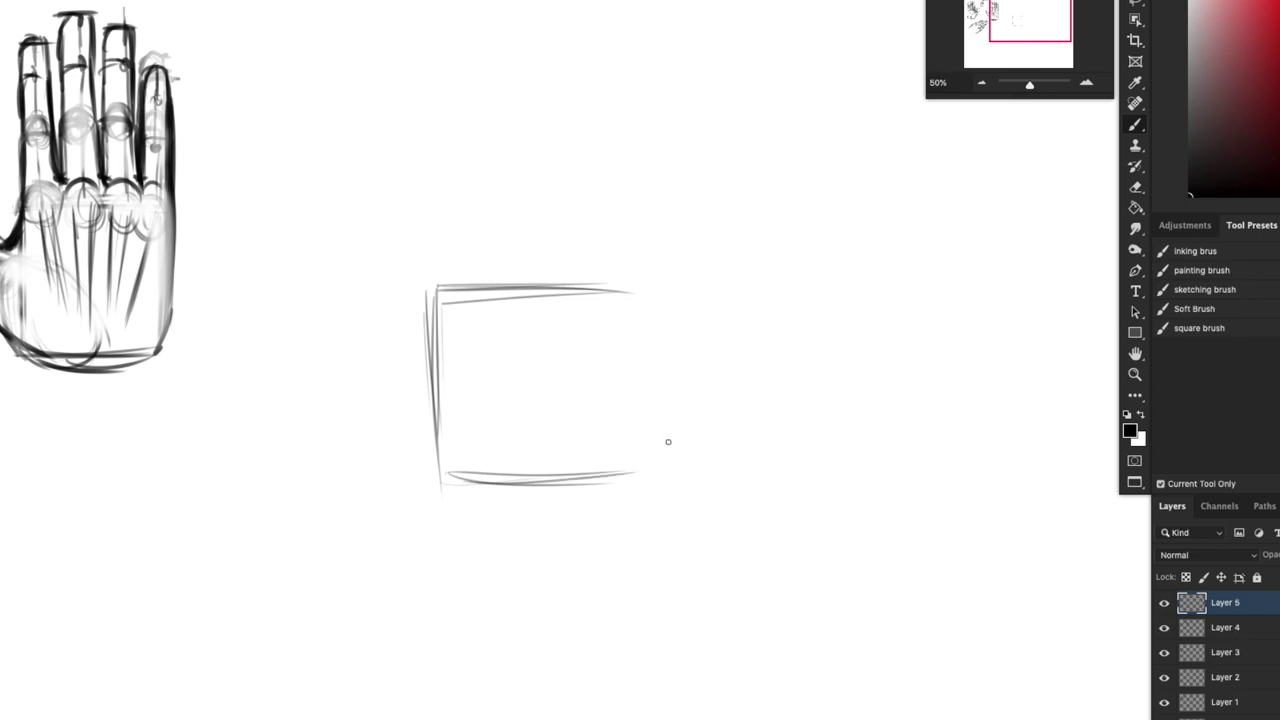
Step: Add an arrow pointing at the palm's open side, then close that side and reinforce the square's edges
{"action": "left_click_drag", "start_coordinate": [756, 231], "coordinate": [690, 359]}
{"action": "left_click_drag", "start_coordinate": [440, 296], "coordinate": [450, 466]}
{"action": "left_click_drag", "start_coordinate": [433, 486], "coordinate": [604, 483]}
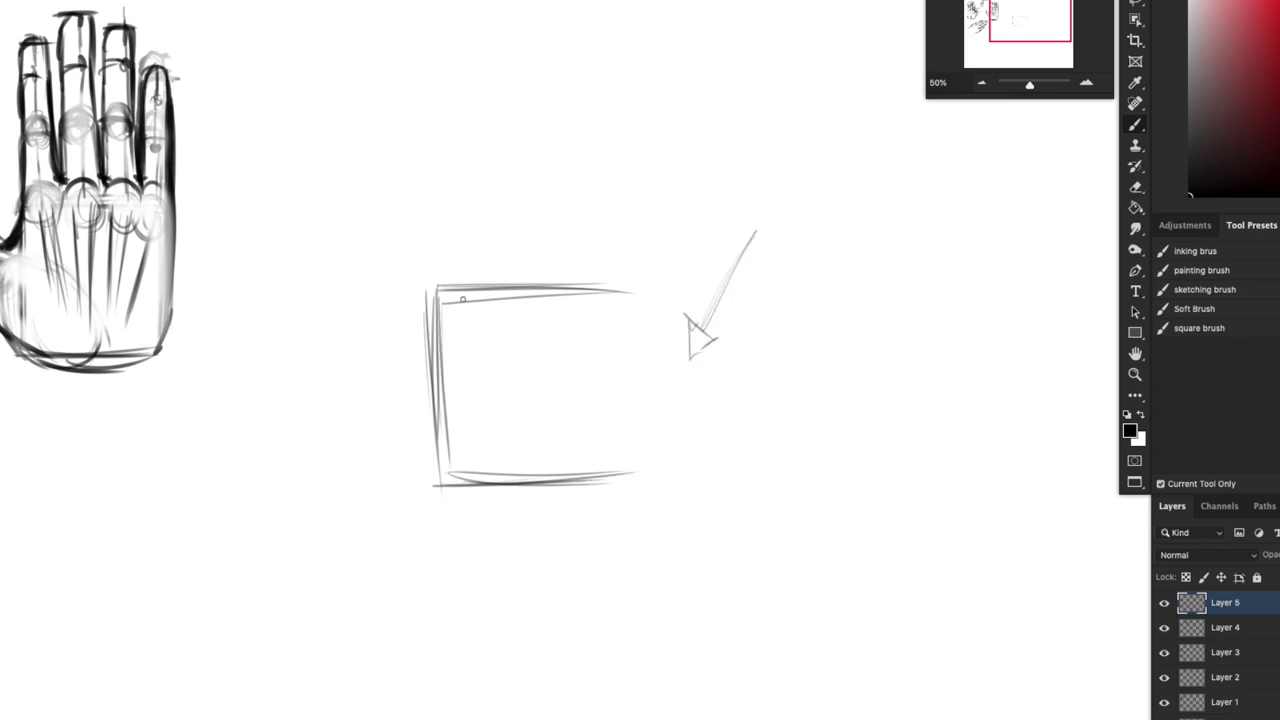
{"action": "left_click_drag", "start_coordinate": [438, 293], "coordinate": [638, 290]}
{"action": "mouse_move", "coordinate": [427, 290]}
{"action": "left_mouse_down"}
{"action": "mouse_move", "coordinate": [635, 280]}
{"action": "mouse_move", "coordinate": [629, 450]}
{"action": "left_mouse_up"}
{"action": "left_click_drag", "start_coordinate": [635, 291], "coordinate": [634, 490]}
{"action": "left_click_drag", "start_coordinate": [436, 485], "coordinate": [624, 479]}
{"action": "left_click_drag", "start_coordinate": [438, 483], "coordinate": [622, 488]}
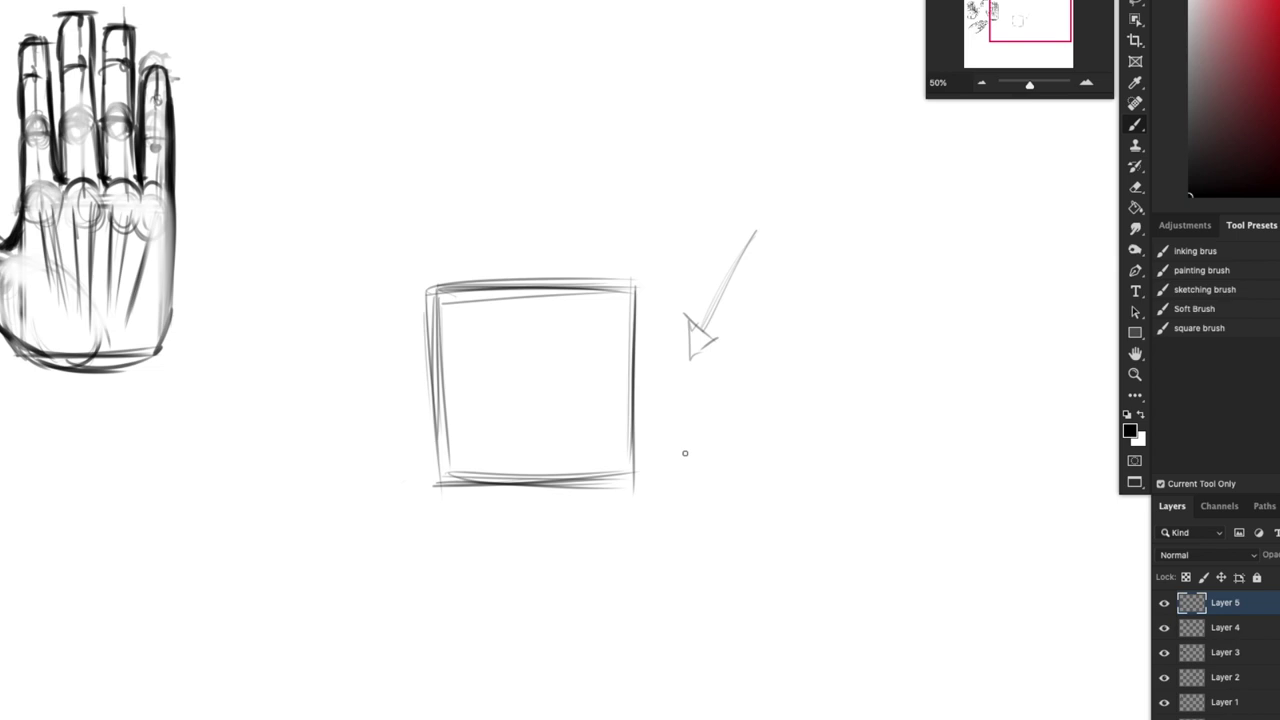
Step: Strengthen all four edges of the palm square, and add a light diagonal guide line inside it
{"action": "left_click_drag", "start_coordinate": [642, 421], "coordinate": [555, 347]}
{"action": "left_click_drag", "start_coordinate": [435, 276], "coordinate": [437, 462]}
{"action": "left_click_drag", "start_coordinate": [421, 473], "coordinate": [568, 493]}
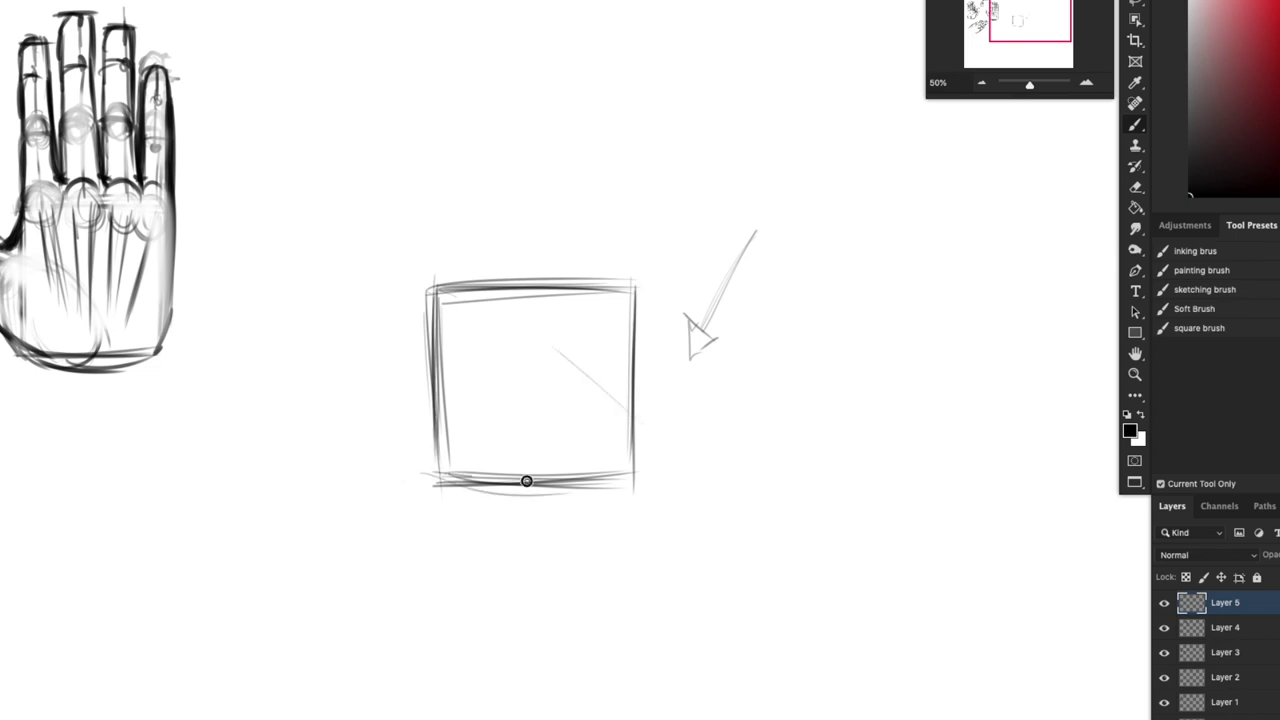
{"action": "left_click_drag", "start_coordinate": [474, 485], "coordinate": [624, 476]}
{"action": "left_click_drag", "start_coordinate": [482, 480], "coordinate": [632, 472]}
{"action": "left_click_drag", "start_coordinate": [637, 267], "coordinate": [629, 440]}
{"action": "left_click_drag", "start_coordinate": [429, 280], "coordinate": [614, 276]}
{"action": "left_click_drag", "start_coordinate": [419, 288], "coordinate": [616, 280]}
{"action": "left_click_drag", "start_coordinate": [637, 273], "coordinate": [630, 471]}
{"action": "left_click_drag", "start_coordinate": [630, 290], "coordinate": [630, 470]}
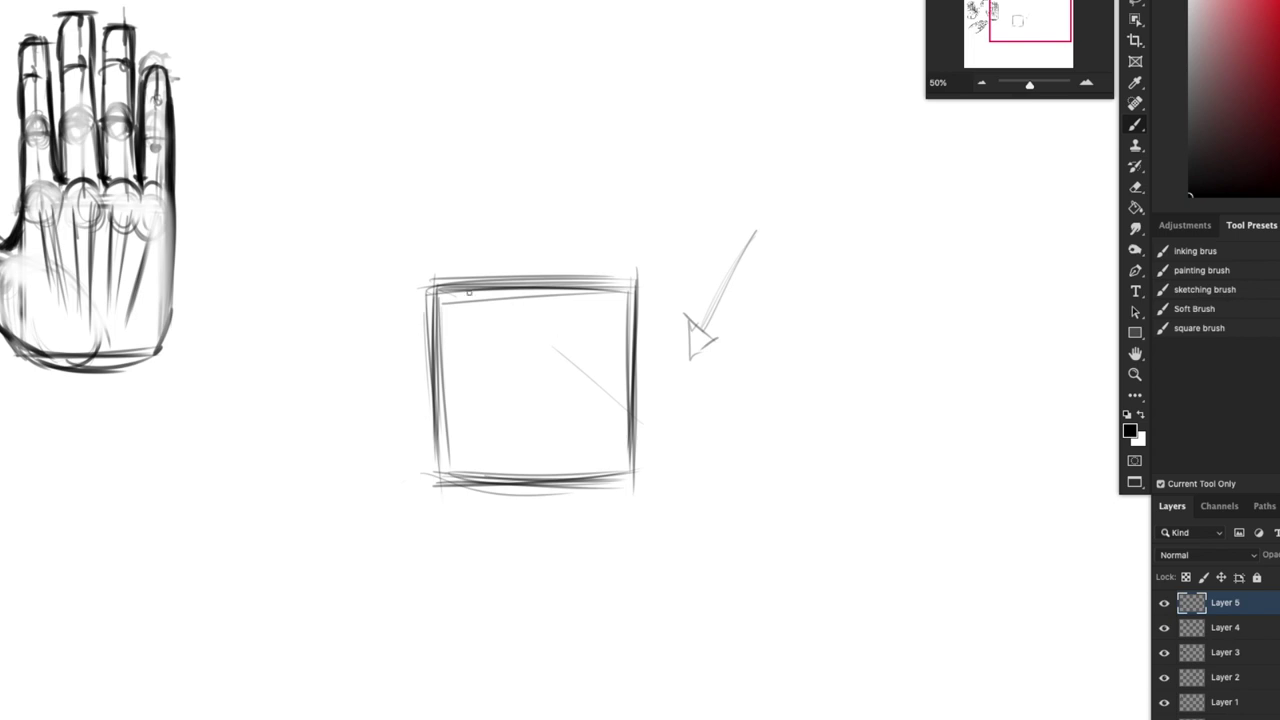
{"action": "mouse_move", "coordinate": [448, 284]}
{"action": "left_mouse_down"}
{"action": "mouse_move", "coordinate": [622, 275]}
{"action": "mouse_move", "coordinate": [437, 323]}
{"action": "mouse_move", "coordinate": [440, 484]}
{"action": "mouse_move", "coordinate": [614, 480]}
{"action": "left_mouse_up"}
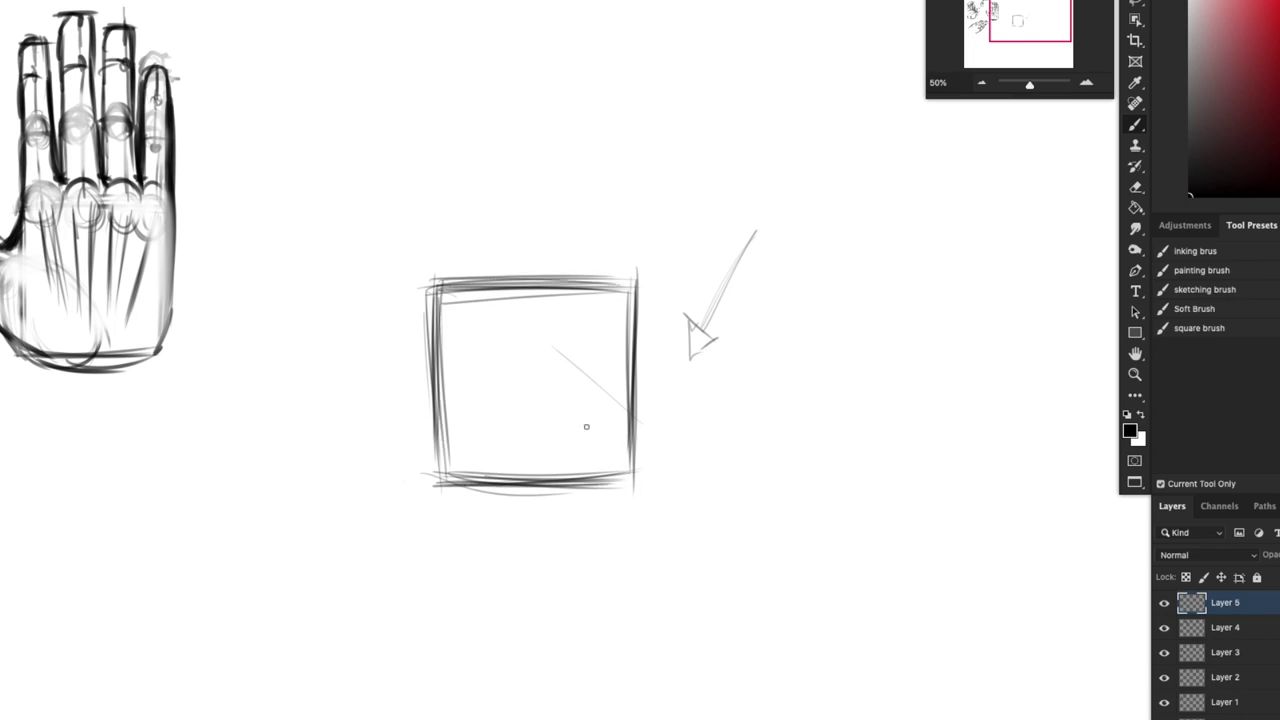
Step: Draw two long diverging centrelines above the palm for raised fingers and two short ones inside it for folded fingers
{"action": "left_click_drag", "start_coordinate": [520, 58], "coordinate": [550, 280]}
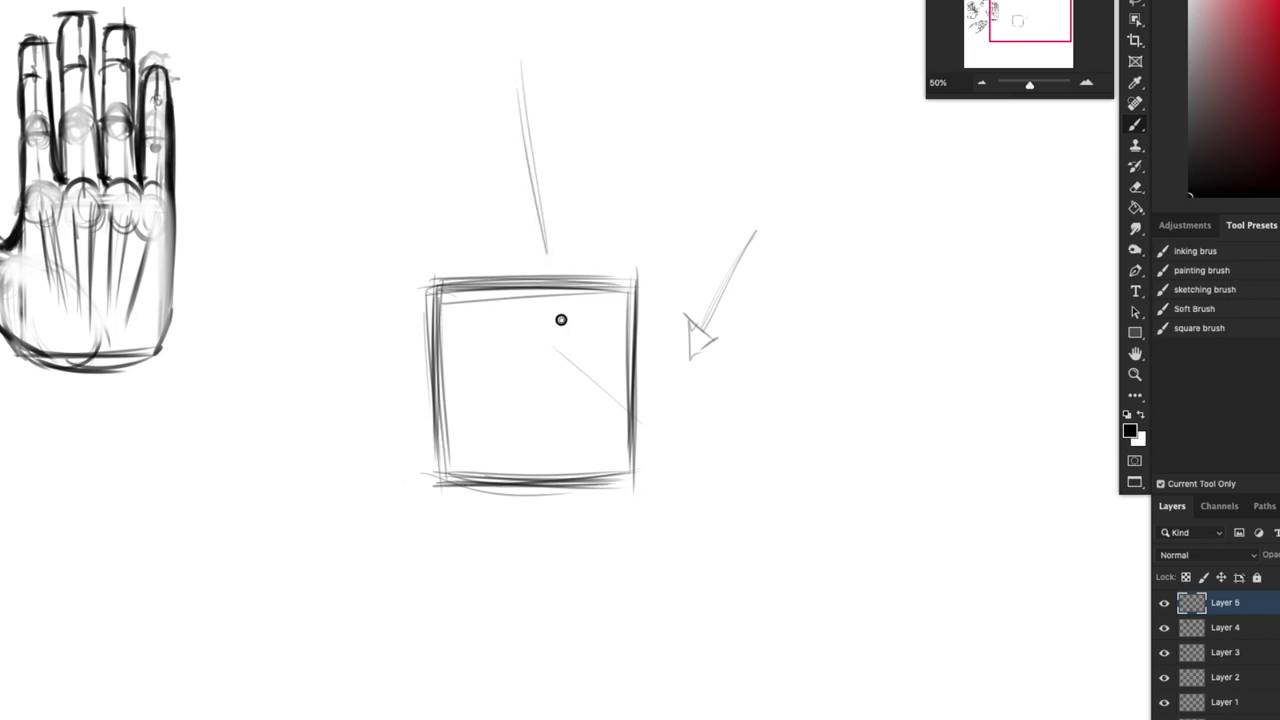
{"action": "left_click_drag", "start_coordinate": [651, 52], "coordinate": [609, 309]}
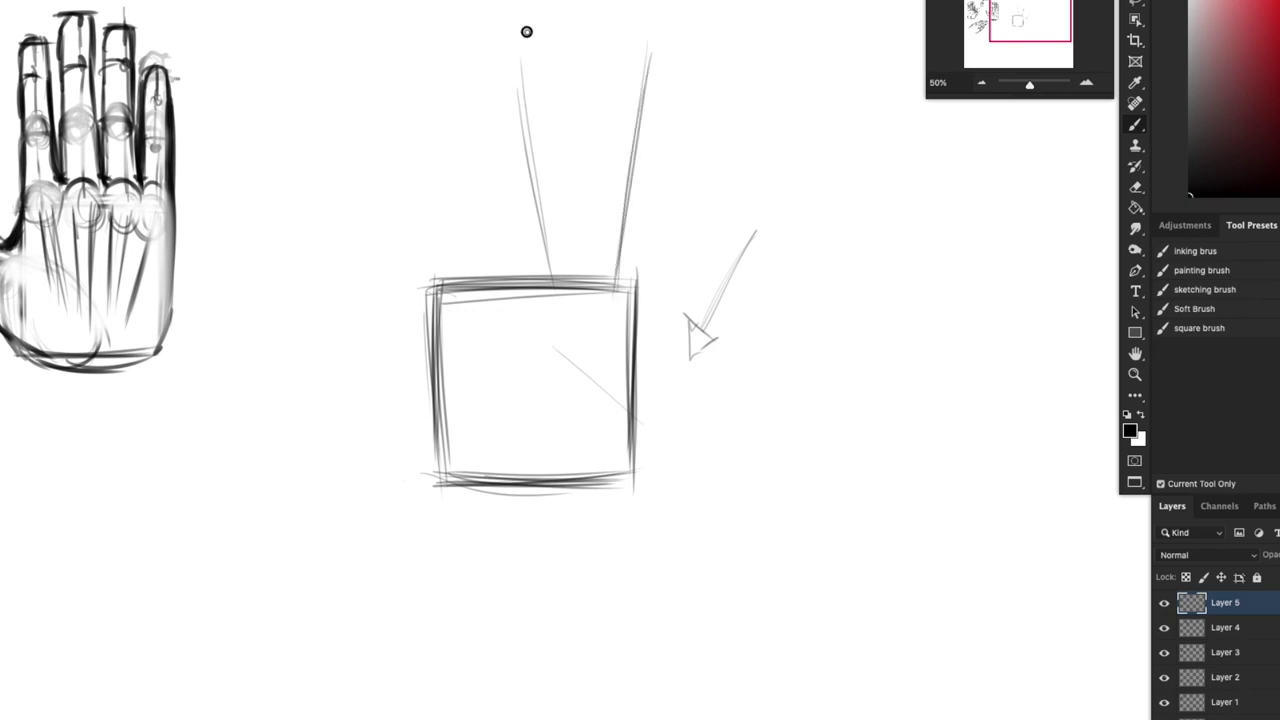
{"action": "left_click_drag", "start_coordinate": [526, 31], "coordinate": [550, 276]}
{"action": "left_click_drag", "start_coordinate": [518, 24], "coordinate": [537, 295]}
{"action": "left_click_drag", "start_coordinate": [449, 266], "coordinate": [471, 372]}
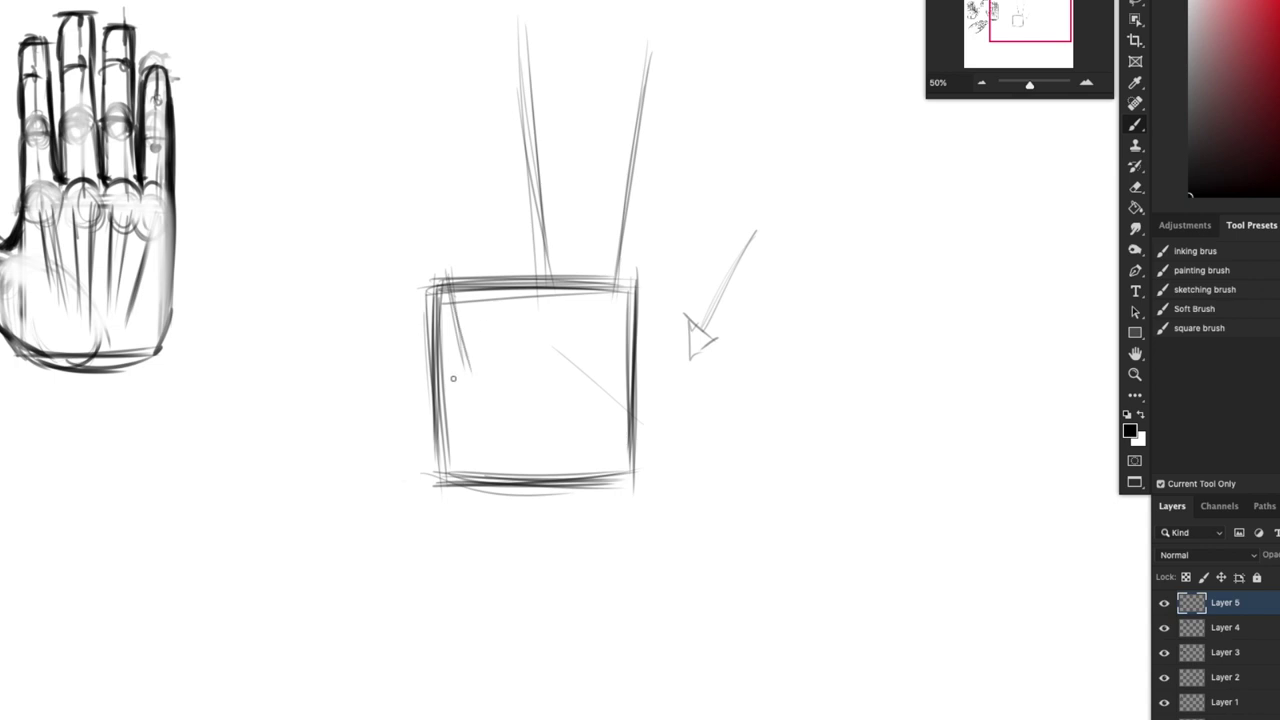
{"action": "left_click_drag", "start_coordinate": [510, 264], "coordinate": [521, 372]}
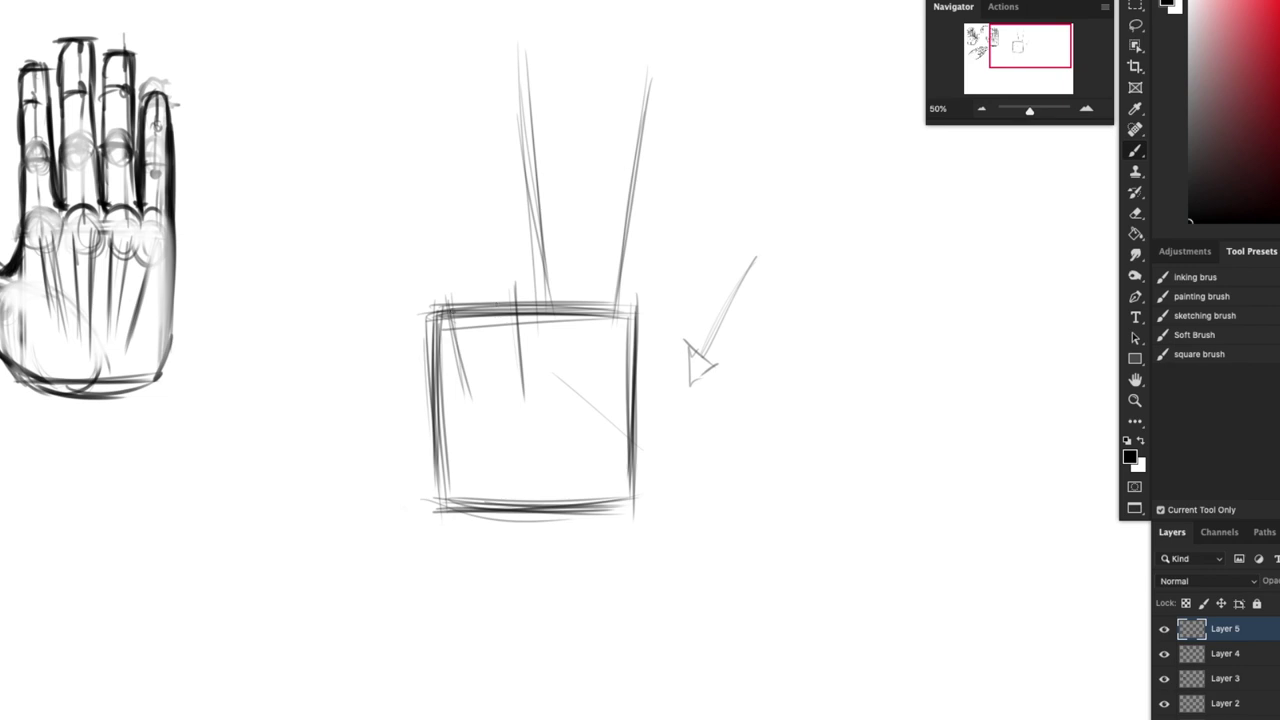
Step: Mark the tips of the two raised fingers and restate the palm's lower edge and the folded-finger lines
{"action": "mouse_move", "coordinate": [435, 338]}
{"action": "left_mouse_down"}
{"action": "mouse_move", "coordinate": [446, 508]}
{"action": "mouse_move", "coordinate": [618, 519]}
{"action": "left_mouse_up"}
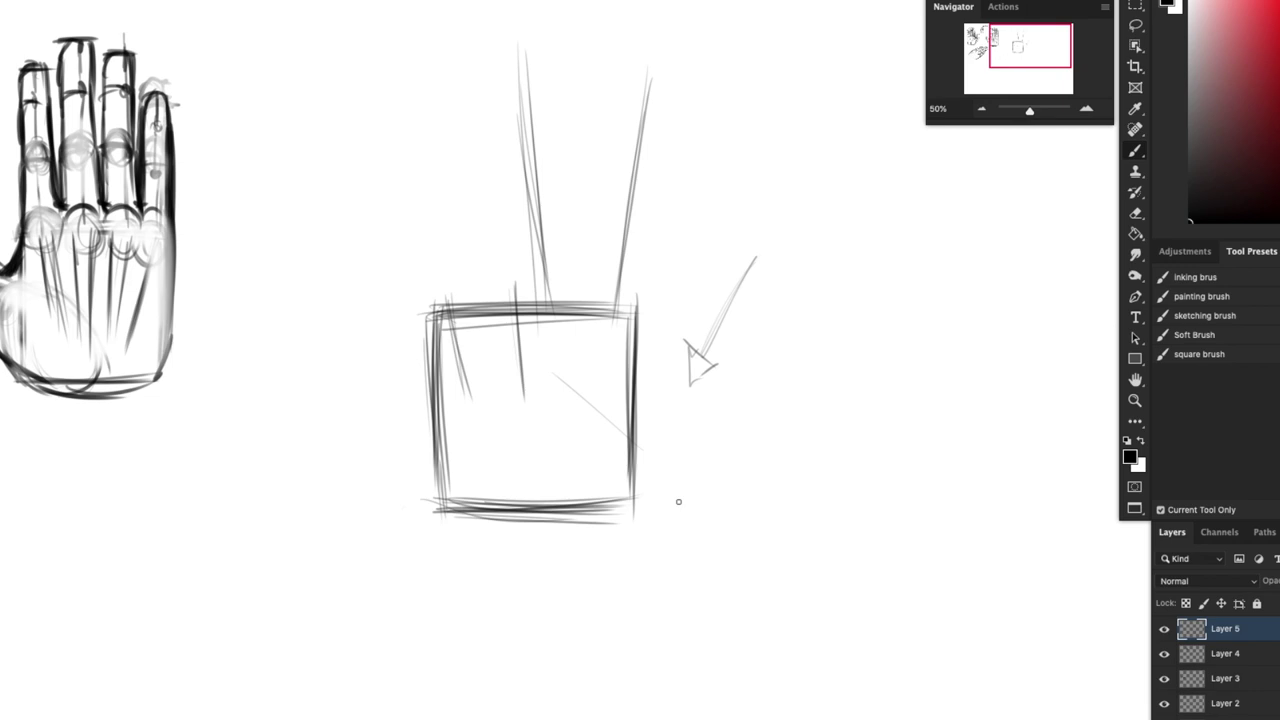
{"action": "left_click", "coordinate": [526, 69]}
{"action": "left_click_drag", "start_coordinate": [660, 80], "coordinate": [640, 88]}
{"action": "left_click_drag", "start_coordinate": [446, 314], "coordinate": [458, 382]}
{"action": "left_click_drag", "start_coordinate": [510, 281], "coordinate": [523, 390]}
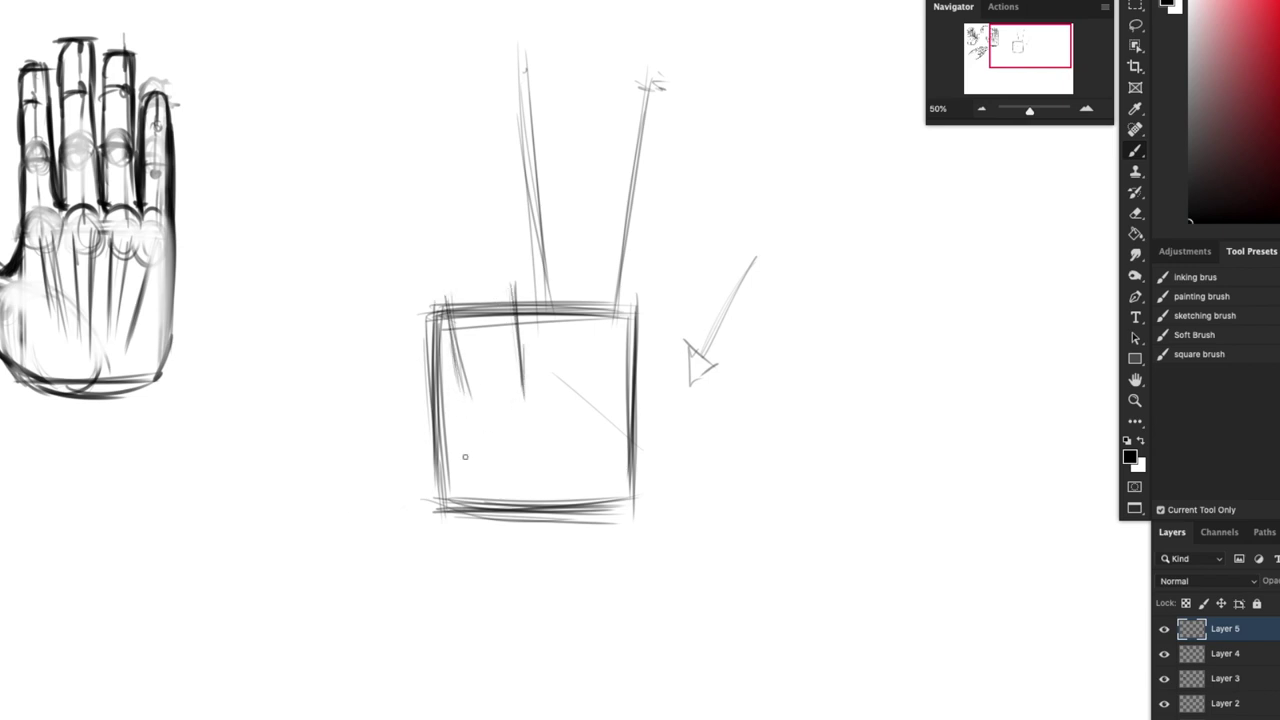
Step: Draw diagonal thumb guide lines across the palm, and circle the knuckles of the two raised fingers
{"action": "mouse_move", "coordinate": [486, 348]}
{"action": "left_mouse_down"}
{"action": "mouse_move", "coordinate": [618, 420]}
{"action": "mouse_move", "coordinate": [586, 392]}
{"action": "left_mouse_up"}
{"action": "left_click_drag", "start_coordinate": [490, 348], "coordinate": [674, 410]}
{"action": "left_click_drag", "start_coordinate": [536, 300], "coordinate": [618, 308]}
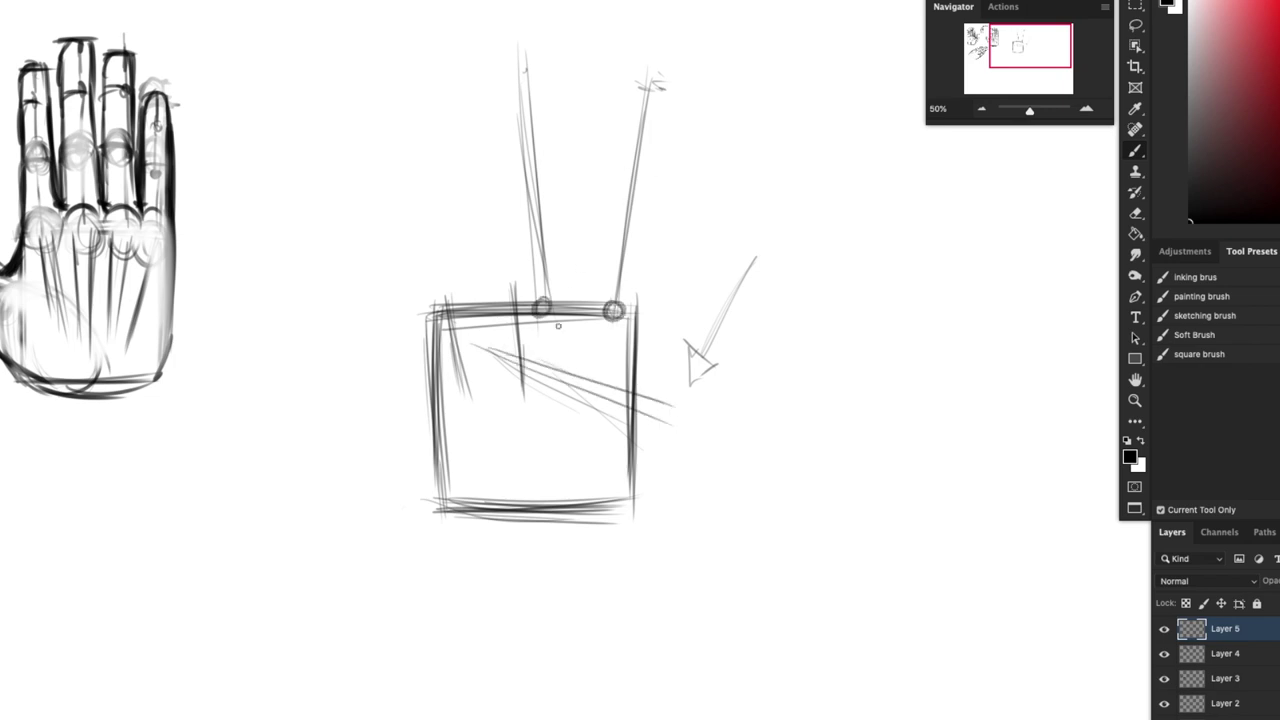
Step: Mark the middle and upper joints along both raised-finger centrelines, and restate their fingertip marks
{"action": "mouse_move", "coordinate": [545, 294]}
{"action": "left_mouse_down"}
{"action": "mouse_move", "coordinate": [538, 197]}
{"action": "mouse_move", "coordinate": [542, 208]}
{"action": "left_mouse_up"}
{"action": "left_click_drag", "start_coordinate": [616, 304], "coordinate": [630, 214]}
{"action": "left_click_drag", "start_coordinate": [534, 188], "coordinate": [529, 123]}
{"action": "mouse_move", "coordinate": [511, 55]}
{"action": "left_mouse_down"}
{"action": "mouse_move", "coordinate": [527, 53]}
{"action": "mouse_move", "coordinate": [512, 55]}
{"action": "left_mouse_up"}
{"action": "left_click_drag", "start_coordinate": [630, 218], "coordinate": [642, 147]}
{"action": "left_click_drag", "start_coordinate": [649, 86], "coordinate": [659, 82]}
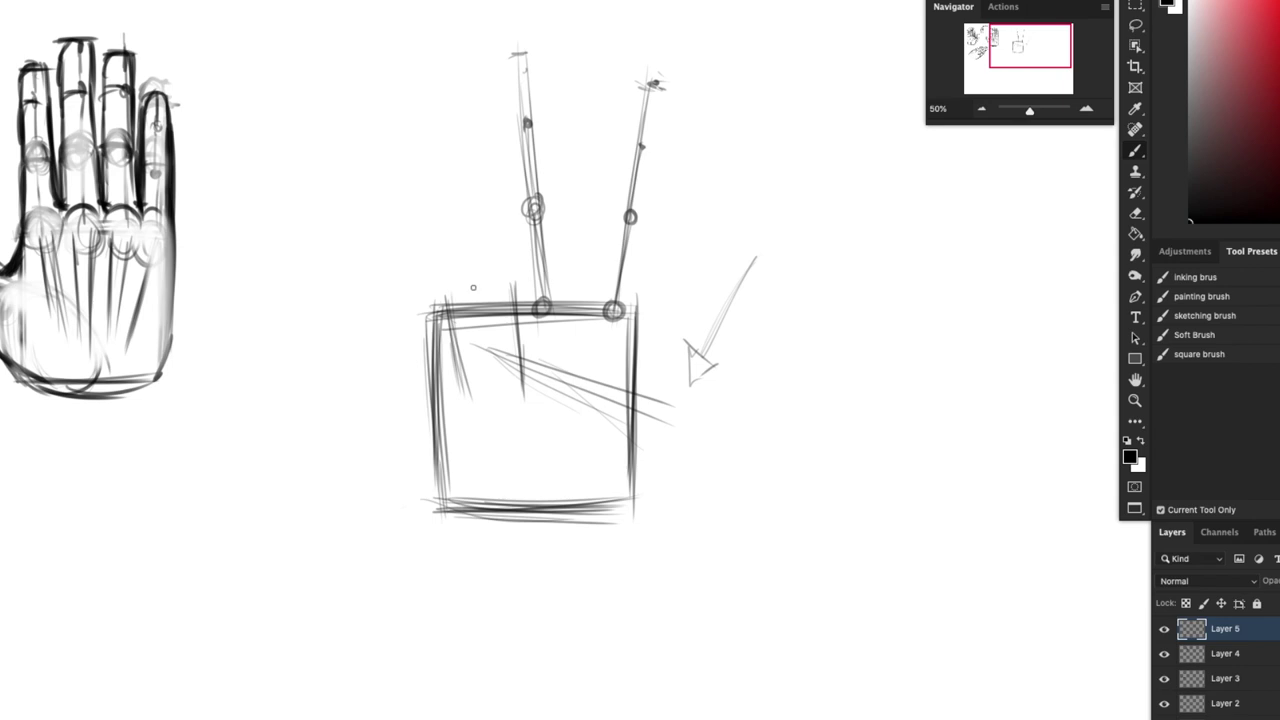
Step: Draw the folded fingers' bent centrelines rising from the palm's upper edge and coming back down, marking their joints and ends
{"action": "left_click_drag", "start_coordinate": [438, 320], "coordinate": [454, 270]}
{"action": "mouse_move", "coordinate": [497, 316]}
{"action": "left_mouse_down"}
{"action": "mouse_move", "coordinate": [510, 265]}
{"action": "mouse_move", "coordinate": [463, 345]}
{"action": "mouse_move", "coordinate": [454, 271]}
{"action": "mouse_move", "coordinate": [465, 353]}
{"action": "left_mouse_up"}
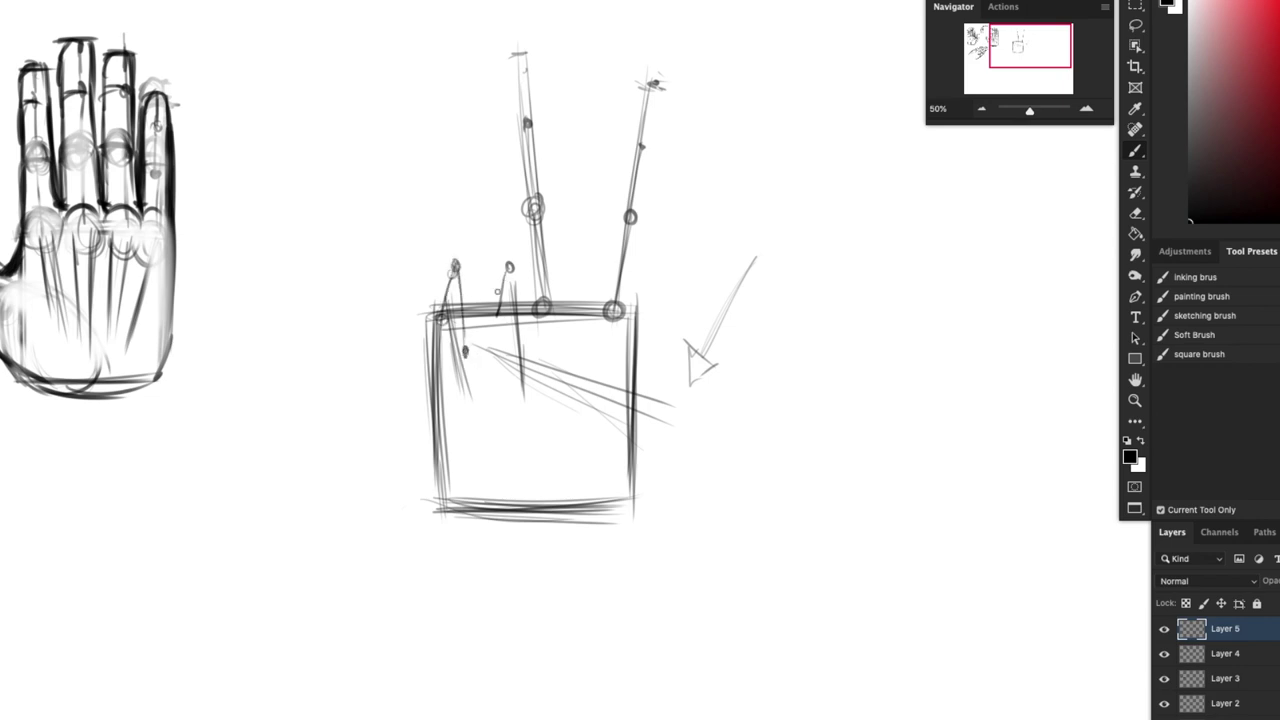
{"action": "mouse_move", "coordinate": [488, 306]}
{"action": "left_mouse_down"}
{"action": "mouse_move", "coordinate": [506, 257]}
{"action": "mouse_move", "coordinate": [520, 369]}
{"action": "left_mouse_up"}
{"action": "left_click_drag", "start_coordinate": [453, 364], "coordinate": [465, 351]}
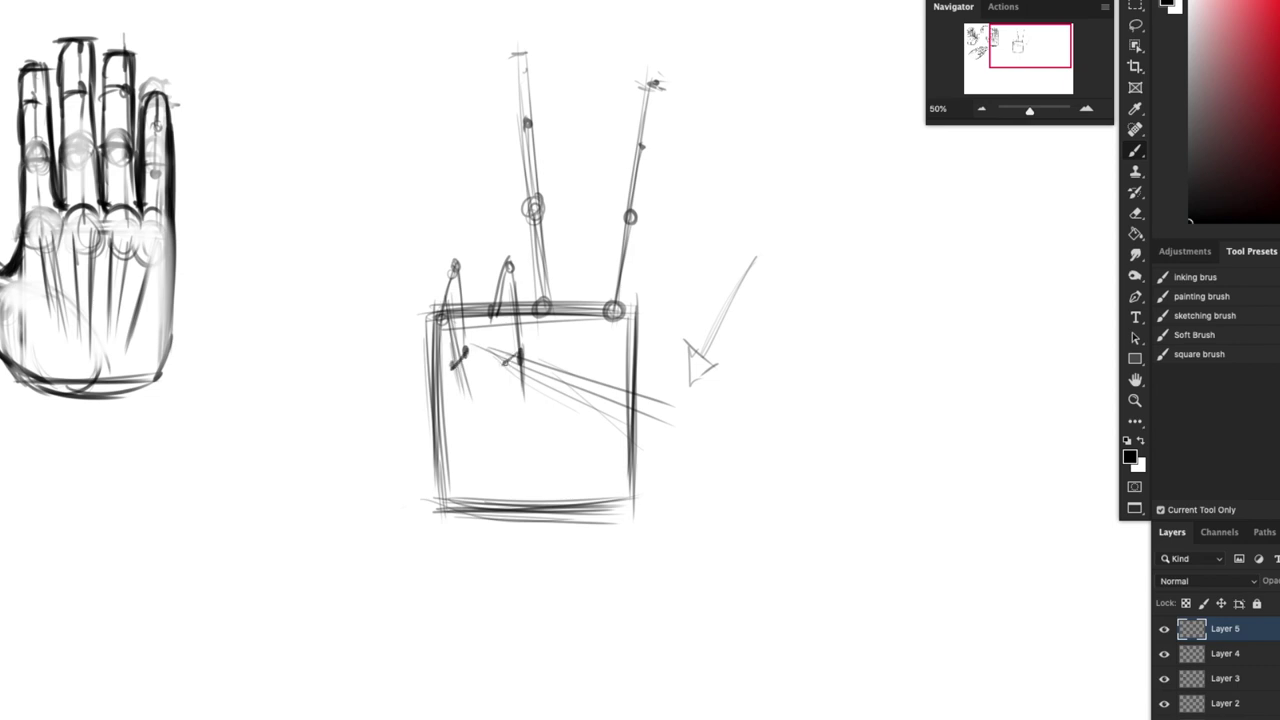
Step: Draw the thumb-base oval at the palm's lower corner and the thumb's jointed centreline across the palm, and darken the folded finger's end mark
{"action": "left_click_drag", "start_coordinate": [500, 370], "coordinate": [521, 345]}
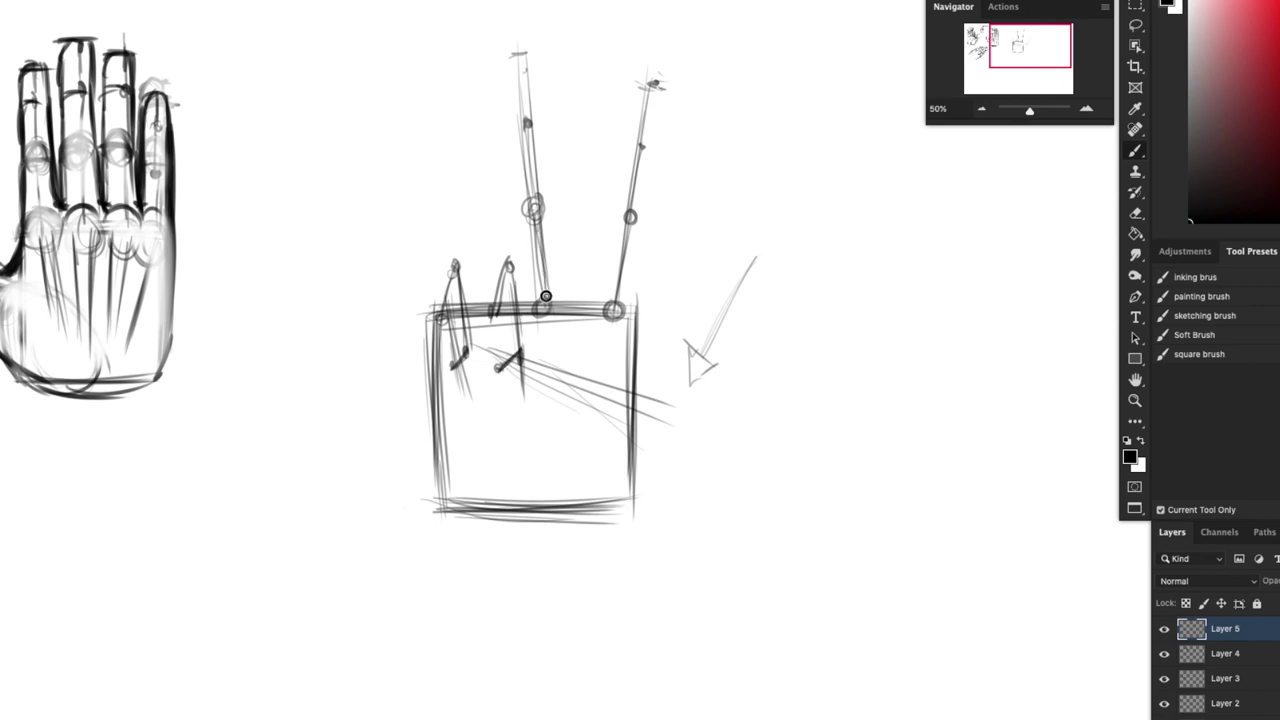
{"action": "left_click_drag", "start_coordinate": [572, 494], "coordinate": [642, 494]}
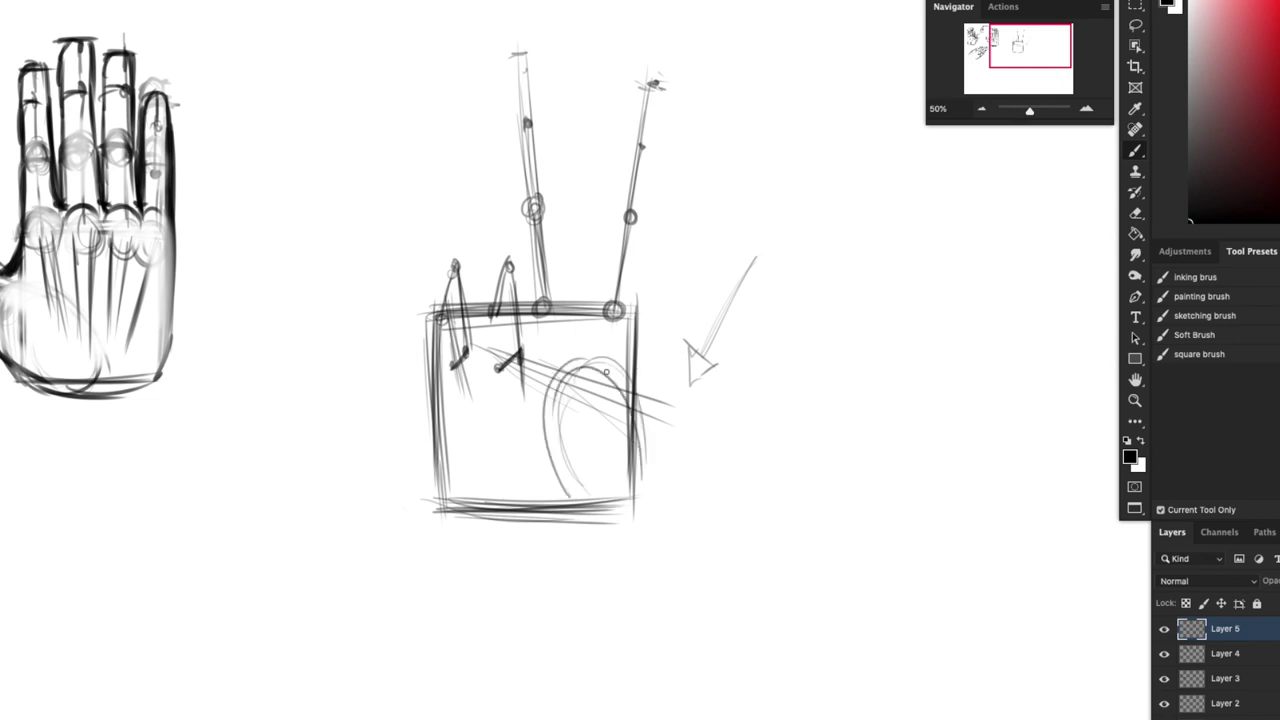
{"action": "left_click_drag", "start_coordinate": [631, 404], "coordinate": [622, 512]}
{"action": "mouse_move", "coordinate": [577, 392]}
{"action": "left_mouse_down"}
{"action": "mouse_move", "coordinate": [577, 406]}
{"action": "mouse_move", "coordinate": [537, 341]}
{"action": "mouse_move", "coordinate": [477, 301]}
{"action": "left_mouse_up"}
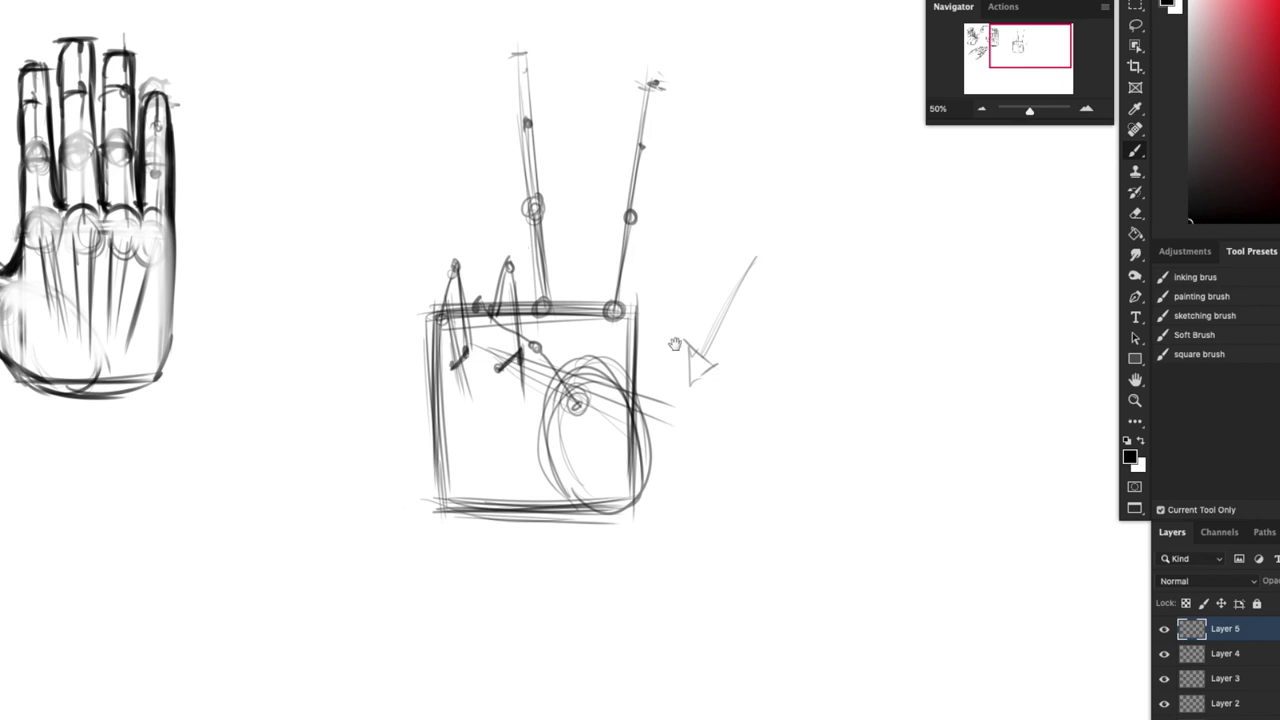
Step: Draw the lower segments of the two raised fingers with the curved web between them, and circle their middle knuckles
{"action": "left_click_drag", "start_coordinate": [675, 345], "coordinate": [677, 386]}
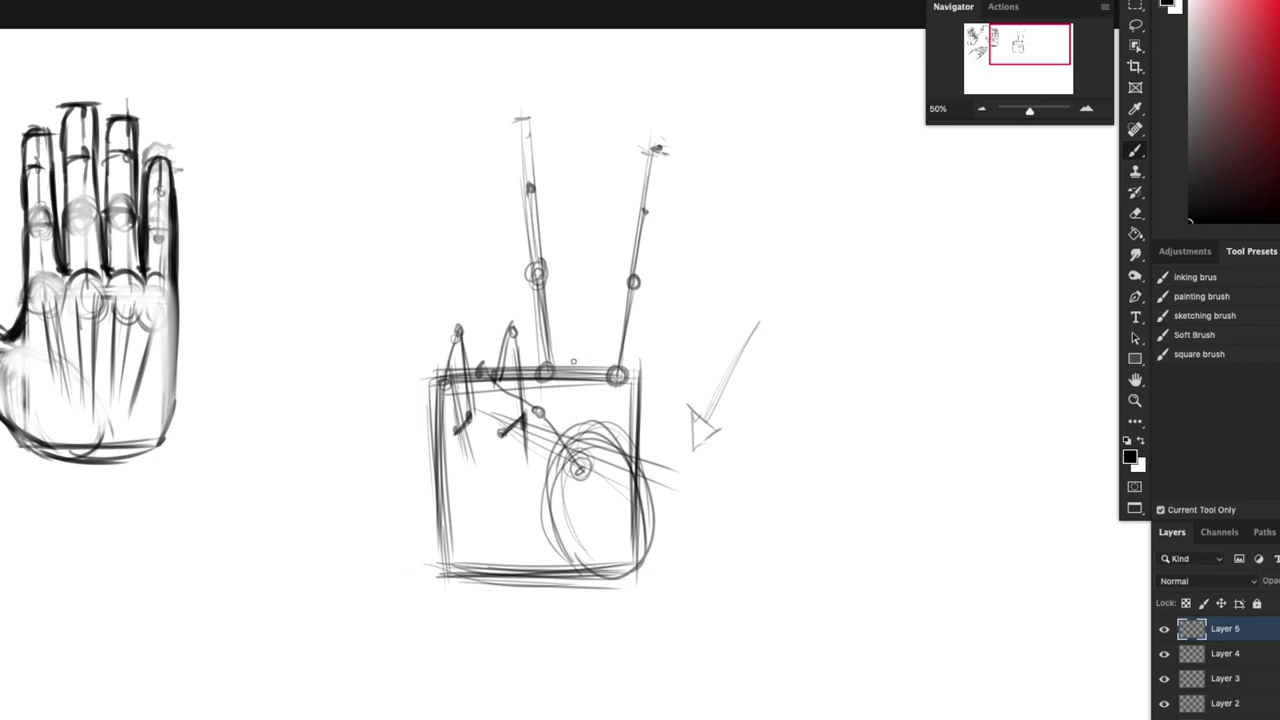
{"action": "left_click_drag", "start_coordinate": [566, 351], "coordinate": [597, 353]}
{"action": "mouse_move", "coordinate": [519, 310]}
{"action": "left_mouse_down"}
{"action": "mouse_move", "coordinate": [525, 368]}
{"action": "mouse_move", "coordinate": [518, 313]}
{"action": "mouse_move", "coordinate": [554, 280]}
{"action": "left_mouse_up"}
{"action": "left_click_drag", "start_coordinate": [557, 280], "coordinate": [580, 355]}
{"action": "left_click_drag", "start_coordinate": [611, 287], "coordinate": [584, 355]}
{"action": "mouse_move", "coordinate": [610, 284]}
{"action": "left_mouse_down"}
{"action": "mouse_move", "coordinate": [648, 291]}
{"action": "mouse_move", "coordinate": [639, 394]}
{"action": "left_mouse_up"}
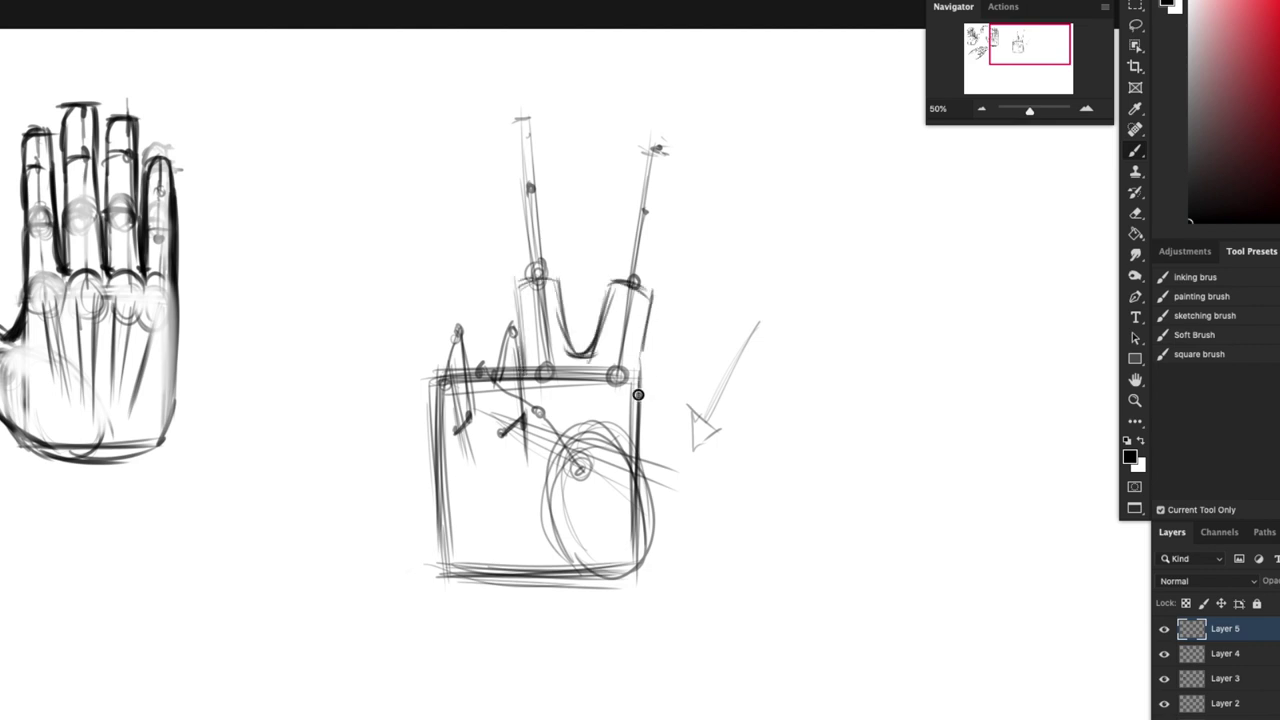
{"action": "left_click_drag", "start_coordinate": [652, 296], "coordinate": [641, 380]}
{"action": "mouse_move", "coordinate": [523, 289]}
{"action": "left_mouse_down"}
{"action": "mouse_move", "coordinate": [541, 300]}
{"action": "mouse_move", "coordinate": [554, 284]}
{"action": "left_mouse_up"}
{"action": "left_click_drag", "start_coordinate": [630, 293], "coordinate": [647, 280]}
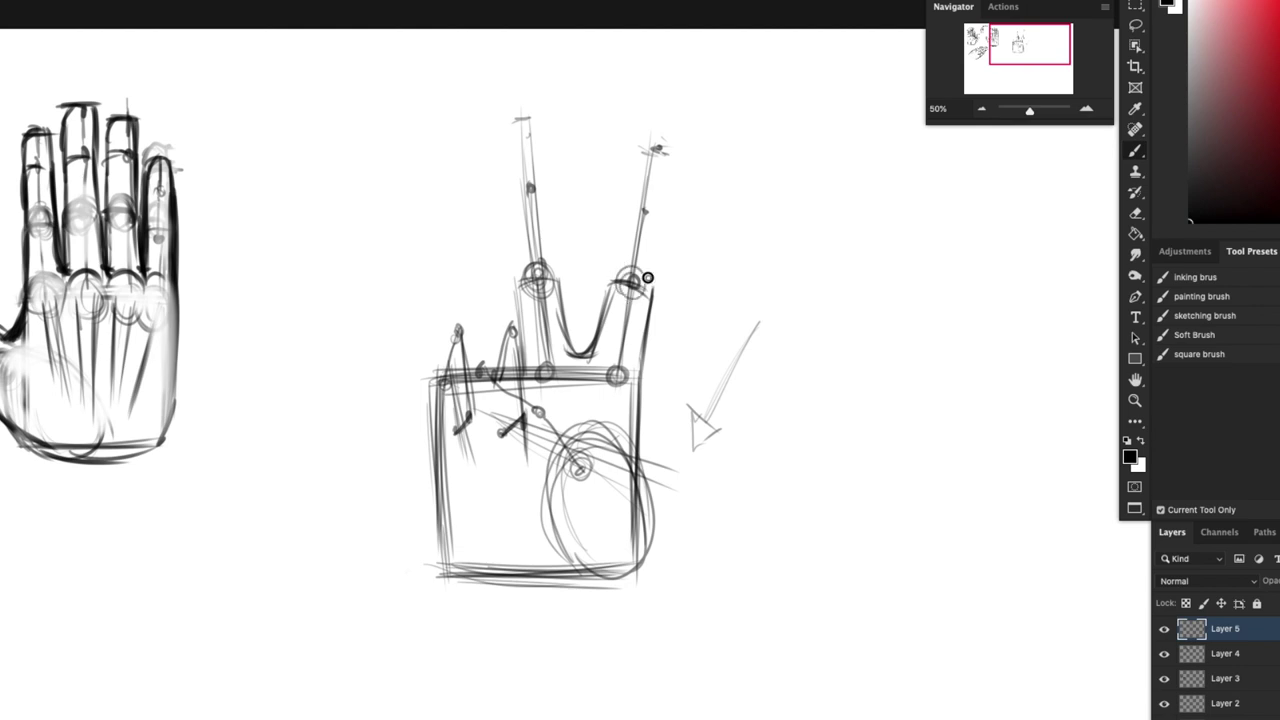
Step: Draw the middle segments of both raised fingers as tapered cylinders from the middle knuckles up to the upper joints
{"action": "left_click_drag", "start_coordinate": [519, 326], "coordinate": [506, 228]}
{"action": "left_click_drag", "start_coordinate": [514, 292], "coordinate": [507, 224]}
{"action": "mouse_move", "coordinate": [514, 288]}
{"action": "left_mouse_down"}
{"action": "mouse_move", "coordinate": [505, 210]}
{"action": "mouse_move", "coordinate": [523, 364]}
{"action": "left_mouse_up"}
{"action": "left_click_drag", "start_coordinate": [511, 208], "coordinate": [554, 205]}
{"action": "left_click_drag", "start_coordinate": [555, 206], "coordinate": [560, 278]}
{"action": "left_click_drag", "start_coordinate": [616, 226], "coordinate": [600, 310]}
{"action": "left_click_drag", "start_coordinate": [624, 207], "coordinate": [655, 212]}
{"action": "left_click_drag", "start_coordinate": [669, 214], "coordinate": [652, 312]}
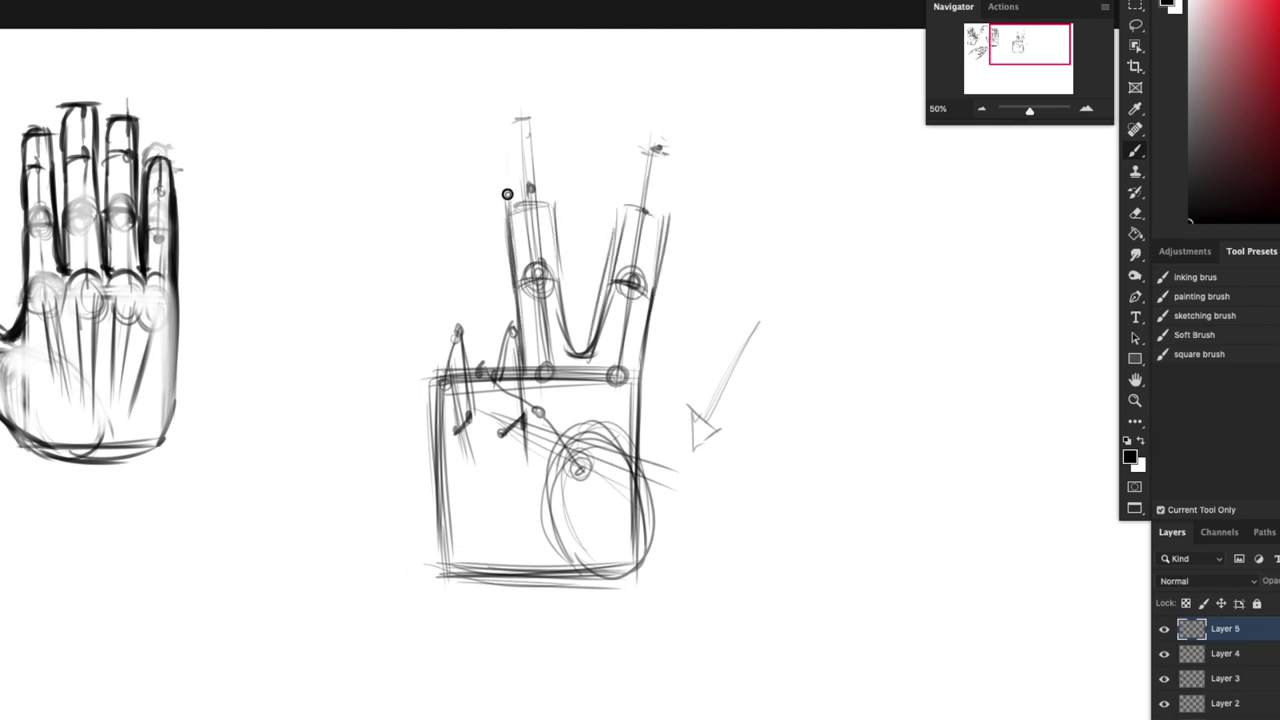
Step: Draw the rounded tip segments of both raised fingers and restate their side edges
{"action": "mouse_move", "coordinate": [508, 202]}
{"action": "left_mouse_down"}
{"action": "mouse_move", "coordinate": [504, 150]}
{"action": "mouse_move", "coordinate": [537, 130]}
{"action": "mouse_move", "coordinate": [551, 172]}
{"action": "left_mouse_up"}
{"action": "left_click_drag", "start_coordinate": [547, 128], "coordinate": [556, 226]}
{"action": "left_click_drag", "start_coordinate": [624, 207], "coordinate": [672, 155]}
{"action": "mouse_move", "coordinate": [666, 236]}
{"action": "left_mouse_down"}
{"action": "mouse_move", "coordinate": [685, 154]}
{"action": "mouse_move", "coordinate": [654, 312]}
{"action": "left_mouse_up"}
{"action": "left_click_drag", "start_coordinate": [628, 190], "coordinate": [587, 350]}
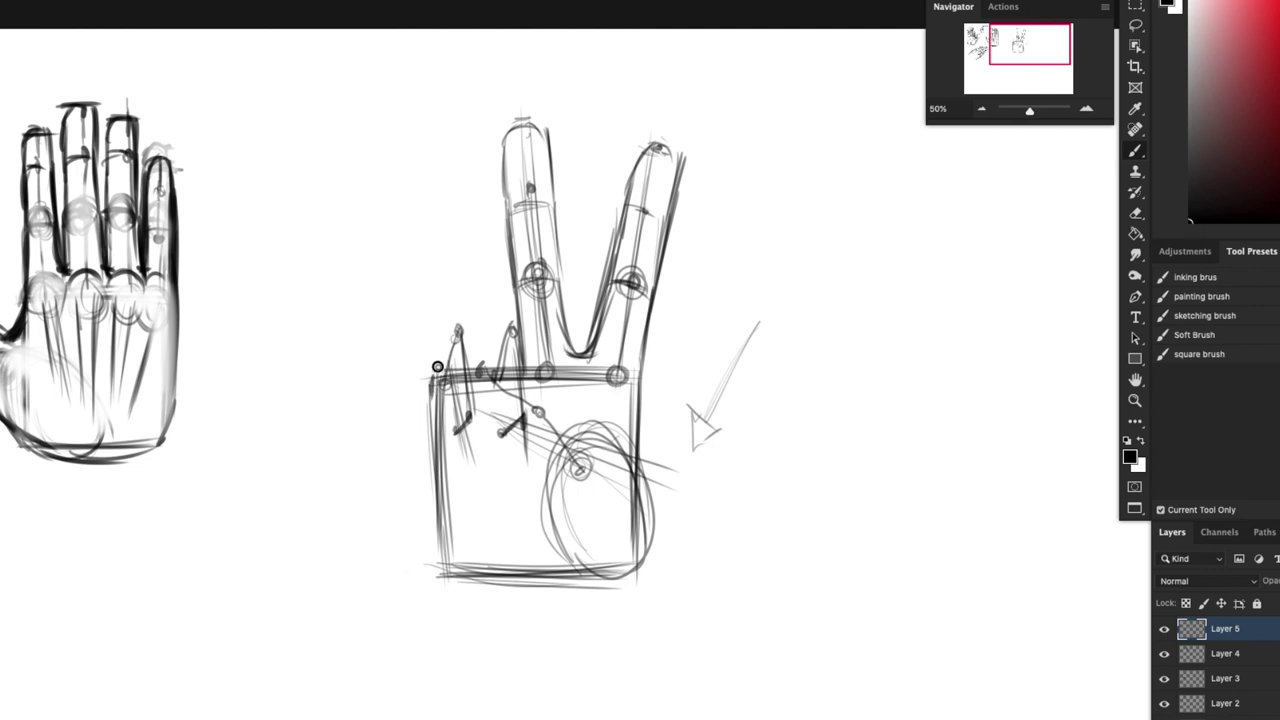
Step: Build up the two folded fingers with rounded knuckles, side edges and oval fingertips, and darken their contours
{"action": "mouse_move", "coordinate": [433, 380]}
{"action": "left_mouse_down"}
{"action": "mouse_move", "coordinate": [447, 322]}
{"action": "mouse_move", "coordinate": [482, 320]}
{"action": "mouse_move", "coordinate": [449, 360]}
{"action": "mouse_move", "coordinate": [440, 329]}
{"action": "mouse_move", "coordinate": [482, 334]}
{"action": "mouse_move", "coordinate": [496, 383]}
{"action": "left_mouse_up"}
{"action": "mouse_move", "coordinate": [456, 348]}
{"action": "left_mouse_down"}
{"action": "mouse_move", "coordinate": [453, 406]}
{"action": "mouse_move", "coordinate": [476, 392]}
{"action": "mouse_move", "coordinate": [496, 404]}
{"action": "mouse_move", "coordinate": [452, 436]}
{"action": "mouse_move", "coordinate": [464, 420]}
{"action": "mouse_move", "coordinate": [472, 433]}
{"action": "mouse_move", "coordinate": [446, 420]}
{"action": "mouse_move", "coordinate": [470, 440]}
{"action": "mouse_move", "coordinate": [500, 378]}
{"action": "left_mouse_up"}
{"action": "mouse_move", "coordinate": [495, 340]}
{"action": "left_mouse_down"}
{"action": "mouse_move", "coordinate": [535, 320]}
{"action": "mouse_move", "coordinate": [545, 370]}
{"action": "left_mouse_up"}
{"action": "mouse_move", "coordinate": [545, 370]}
{"action": "left_mouse_down"}
{"action": "mouse_move", "coordinate": [549, 415]}
{"action": "mouse_move", "coordinate": [492, 348]}
{"action": "mouse_move", "coordinate": [534, 327]}
{"action": "mouse_move", "coordinate": [508, 420]}
{"action": "mouse_move", "coordinate": [537, 429]}
{"action": "mouse_move", "coordinate": [543, 404]}
{"action": "left_mouse_up"}
{"action": "mouse_move", "coordinate": [545, 323]}
{"action": "left_mouse_down"}
{"action": "mouse_move", "coordinate": [547, 416]}
{"action": "mouse_move", "coordinate": [494, 444]}
{"action": "mouse_move", "coordinate": [486, 428]}
{"action": "mouse_move", "coordinate": [503, 446]}
{"action": "mouse_move", "coordinate": [548, 423]}
{"action": "mouse_move", "coordinate": [490, 436]}
{"action": "mouse_move", "coordinate": [522, 447]}
{"action": "left_mouse_up"}
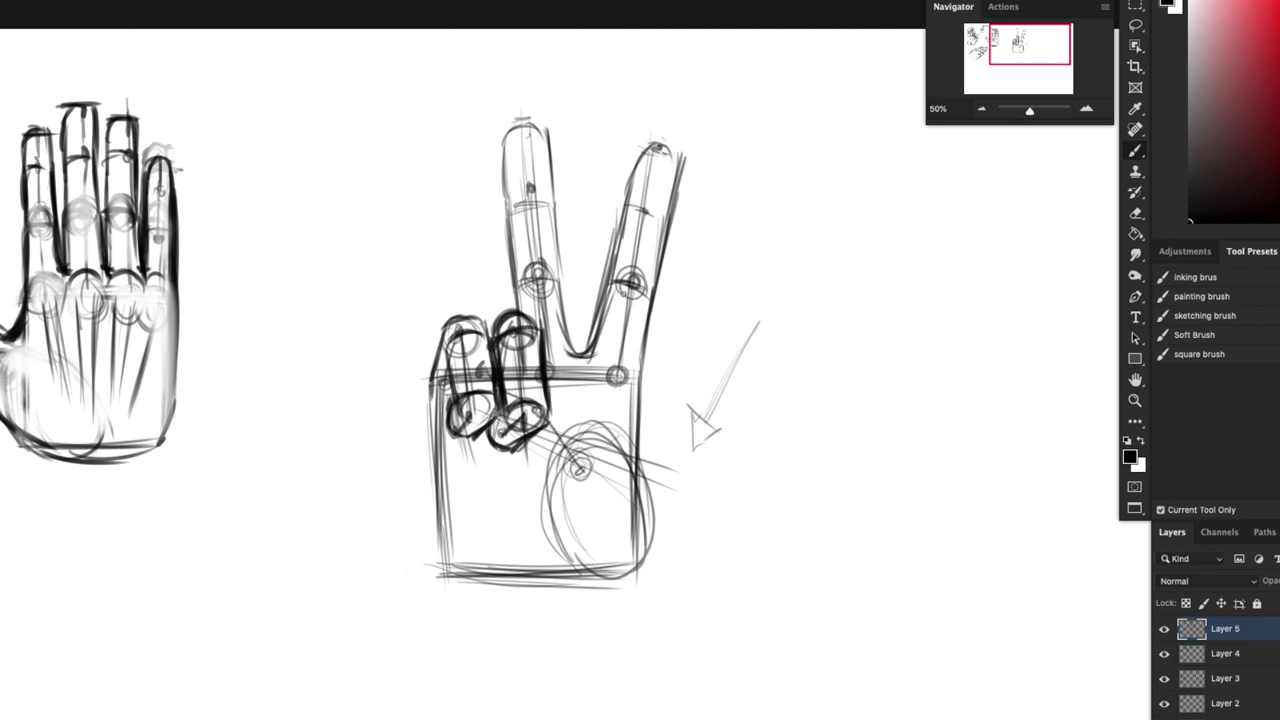
{"action": "left_click_drag", "start_coordinate": [504, 315], "coordinate": [494, 346]}
Step: Darken the little-finger side of the palm and curve it into the palm's lower edge
{"action": "left_click_drag", "start_coordinate": [444, 334], "coordinate": [430, 532]}
{"action": "left_click_drag", "start_coordinate": [498, 326], "coordinate": [516, 316]}
{"action": "left_click_drag", "start_coordinate": [428, 392], "coordinate": [442, 530]}
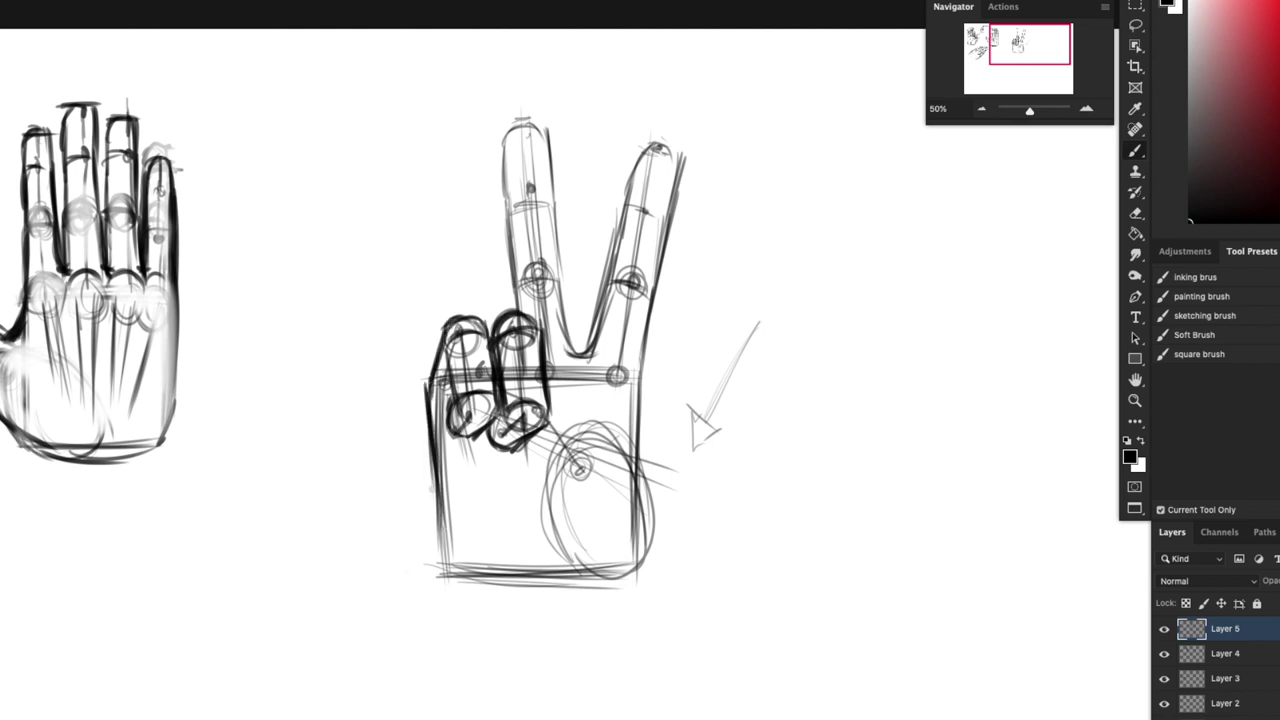
{"action": "mouse_move", "coordinate": [436, 470]}
{"action": "left_mouse_down"}
{"action": "mouse_move", "coordinate": [442, 552]}
{"action": "mouse_move", "coordinate": [470, 575]}
{"action": "left_mouse_up"}
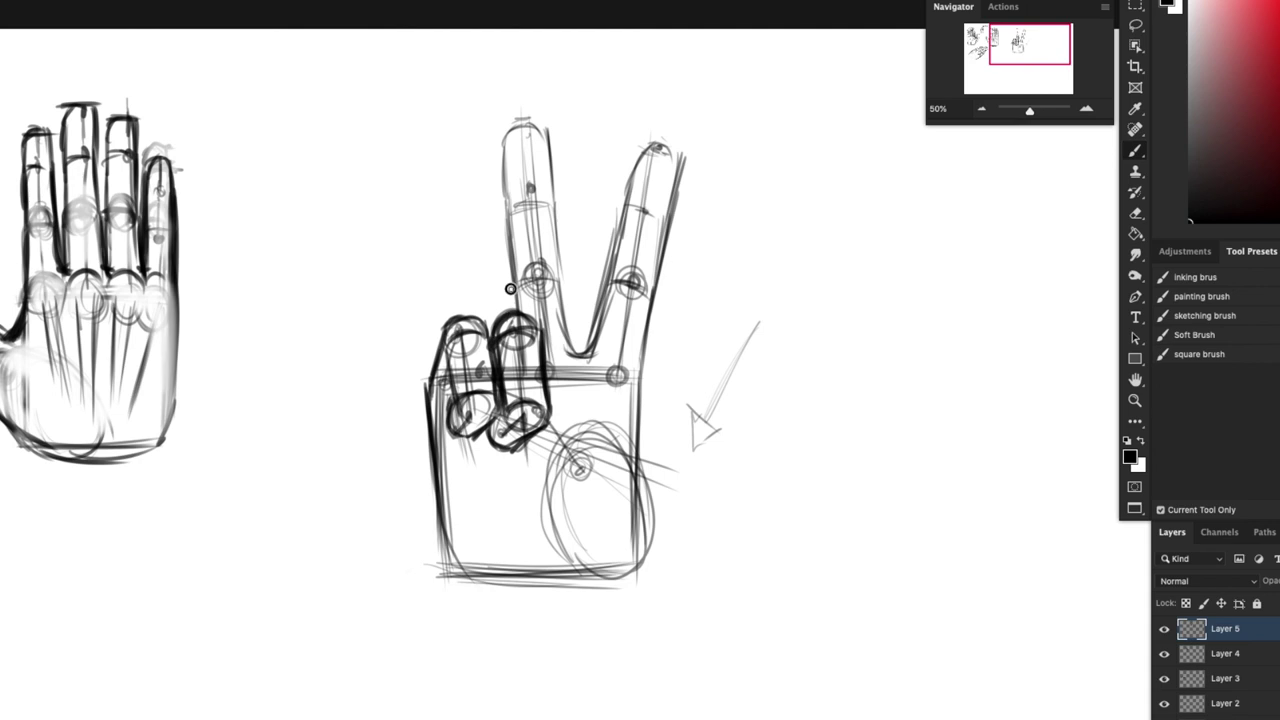
Step: Darken the contours of the two raised fingers and continue the outer line down the side of the palm
{"action": "left_click_drag", "start_coordinate": [510, 289], "coordinate": [508, 172]}
{"action": "left_click_drag", "start_coordinate": [510, 224], "coordinate": [515, 137]}
{"action": "left_click_drag", "start_coordinate": [508, 200], "coordinate": [530, 130]}
{"action": "mouse_move", "coordinate": [509, 174]}
{"action": "left_mouse_down"}
{"action": "mouse_move", "coordinate": [543, 131]}
{"action": "mouse_move", "coordinate": [525, 136]}
{"action": "mouse_move", "coordinate": [545, 152]}
{"action": "mouse_move", "coordinate": [549, 194]}
{"action": "left_mouse_up"}
{"action": "left_click_drag", "start_coordinate": [545, 140], "coordinate": [568, 328]}
{"action": "left_click_drag", "start_coordinate": [550, 200], "coordinate": [572, 340]}
{"action": "mouse_move", "coordinate": [558, 266]}
{"action": "left_mouse_down"}
{"action": "mouse_move", "coordinate": [578, 352]}
{"action": "mouse_move", "coordinate": [634, 186]}
{"action": "mouse_move", "coordinate": [660, 150]}
{"action": "left_mouse_up"}
{"action": "left_click_drag", "start_coordinate": [666, 152], "coordinate": [640, 400]}
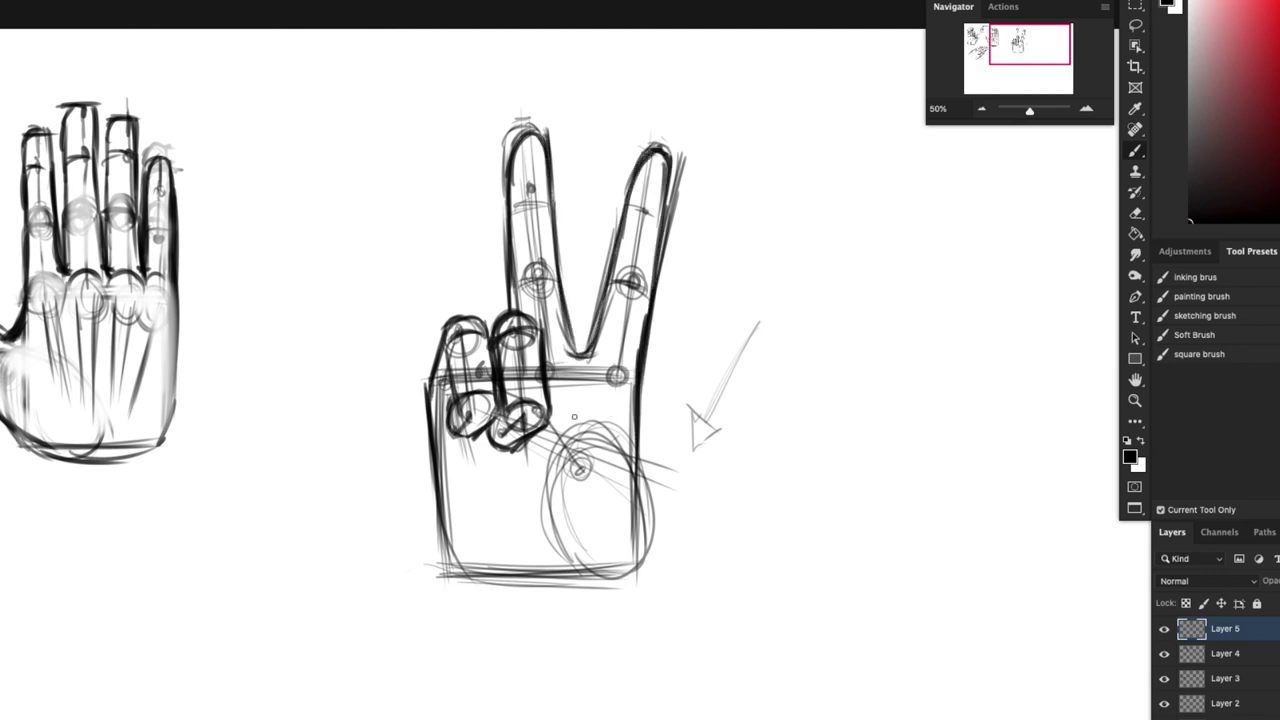
Step: Outline the thumb crossing over the folded fingers and fade the construction lines beneath it
{"action": "mouse_move", "coordinate": [621, 445]}
{"action": "left_mouse_down"}
{"action": "mouse_move", "coordinate": [585, 470]}
{"action": "mouse_move", "coordinate": [600, 430]}
{"action": "mouse_move", "coordinate": [620, 480]}
{"action": "mouse_move", "coordinate": [629, 444]}
{"action": "left_mouse_up"}
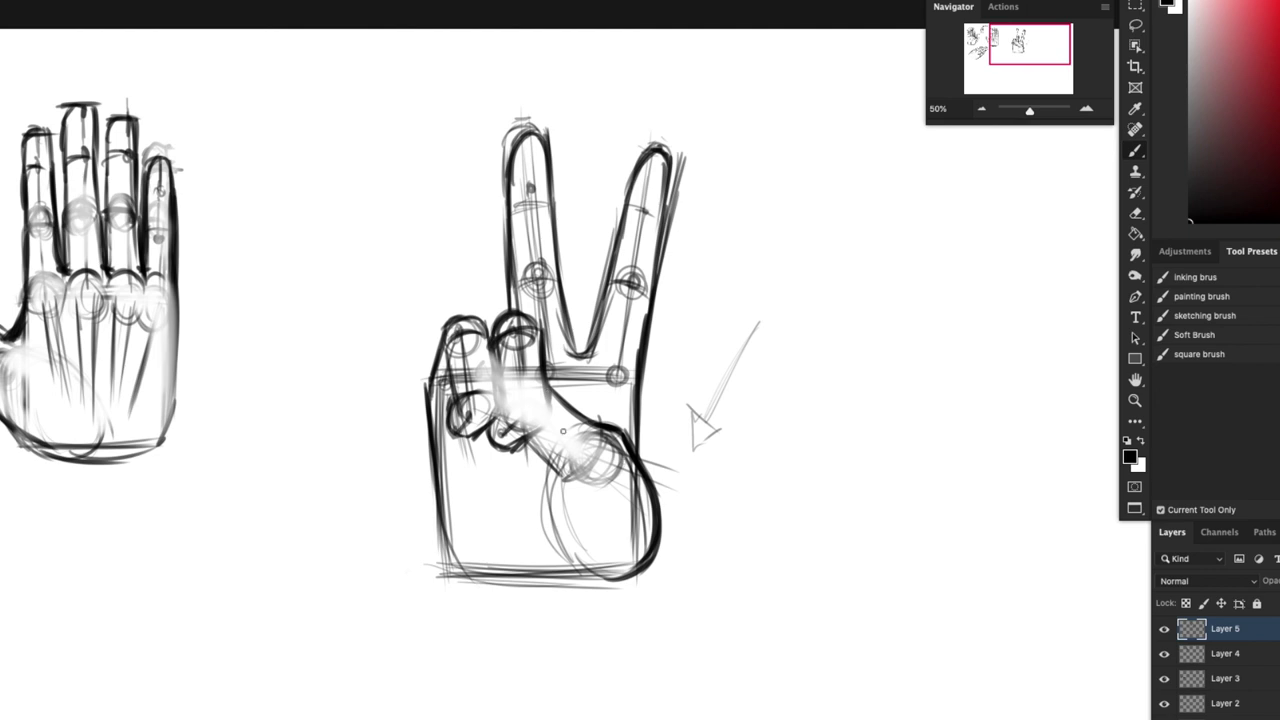
{"action": "left_click_drag", "start_coordinate": [540, 412], "coordinate": [598, 454]}
{"action": "mouse_move", "coordinate": [548, 390]}
{"action": "left_mouse_down"}
{"action": "mouse_move", "coordinate": [500, 358]}
{"action": "mouse_move", "coordinate": [466, 396]}
{"action": "mouse_move", "coordinate": [504, 356]}
{"action": "mouse_move", "coordinate": [490, 410]}
{"action": "mouse_move", "coordinate": [550, 389]}
{"action": "mouse_move", "coordinate": [560, 476]}
{"action": "mouse_move", "coordinate": [602, 427]}
{"action": "left_mouse_up"}
{"action": "left_click_drag", "start_coordinate": [524, 440], "coordinate": [565, 480]}
Step: Outline the rounded thumb base on both sides and sketch a curved lower edge for the palm
{"action": "left_click_drag", "start_coordinate": [641, 378], "coordinate": [656, 554]}
{"action": "left_click_drag", "start_coordinate": [438, 466], "coordinate": [566, 598]}
{"action": "mouse_move", "coordinate": [548, 472]}
{"action": "left_mouse_down"}
{"action": "mouse_move", "coordinate": [530, 540]}
{"action": "mouse_move", "coordinate": [559, 584]}
{"action": "mouse_move", "coordinate": [585, 593]}
{"action": "mouse_move", "coordinate": [562, 588]}
{"action": "left_mouse_up"}
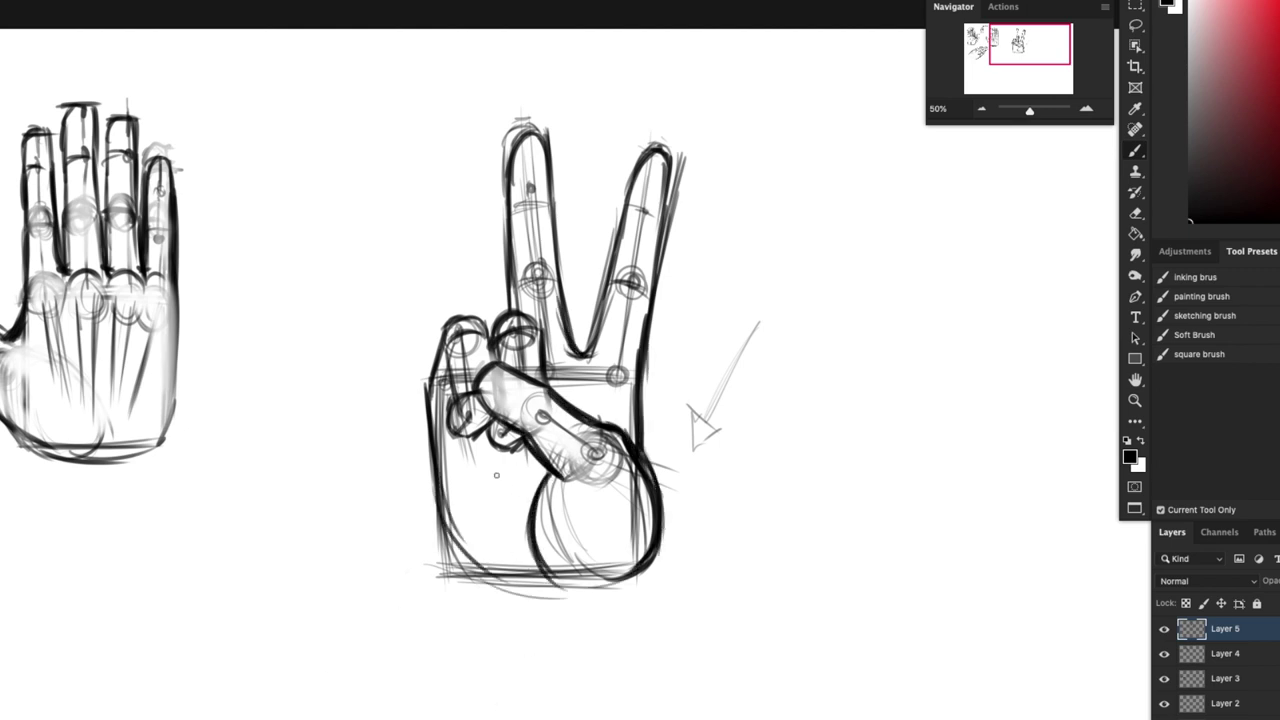
Step: Add crease lines on the palm, above the thumb and across the thumb base
{"action": "mouse_move", "coordinate": [463, 500]}
{"action": "left_mouse_down"}
{"action": "mouse_move", "coordinate": [500, 455]}
{"action": "mouse_move", "coordinate": [472, 484]}
{"action": "left_mouse_up"}
{"action": "left_click_drag", "start_coordinate": [592, 416], "coordinate": [618, 398]}
{"action": "left_click_drag", "start_coordinate": [550, 478], "coordinate": [592, 524]}
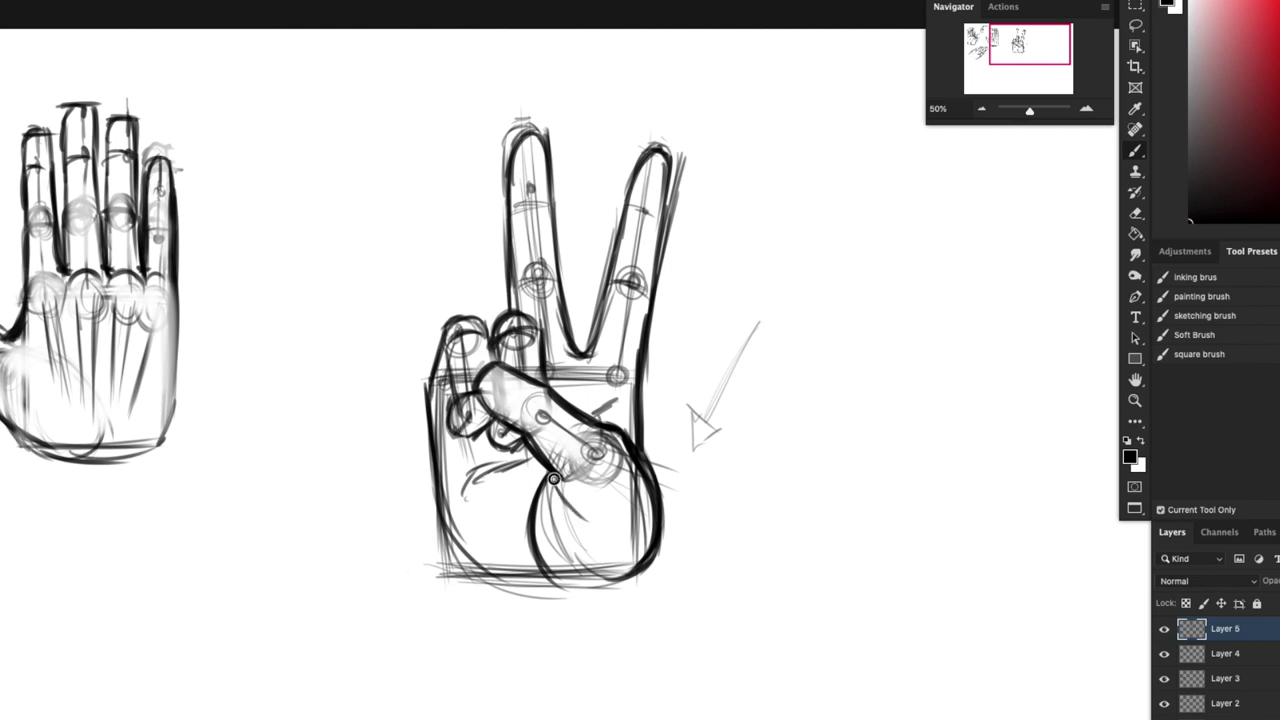
{"action": "mouse_move", "coordinate": [552, 476]}
{"action": "left_mouse_down"}
{"action": "mouse_move", "coordinate": [589, 516]}
{"action": "mouse_move", "coordinate": [564, 528]}
{"action": "mouse_move", "coordinate": [571, 503]}
{"action": "left_mouse_up"}
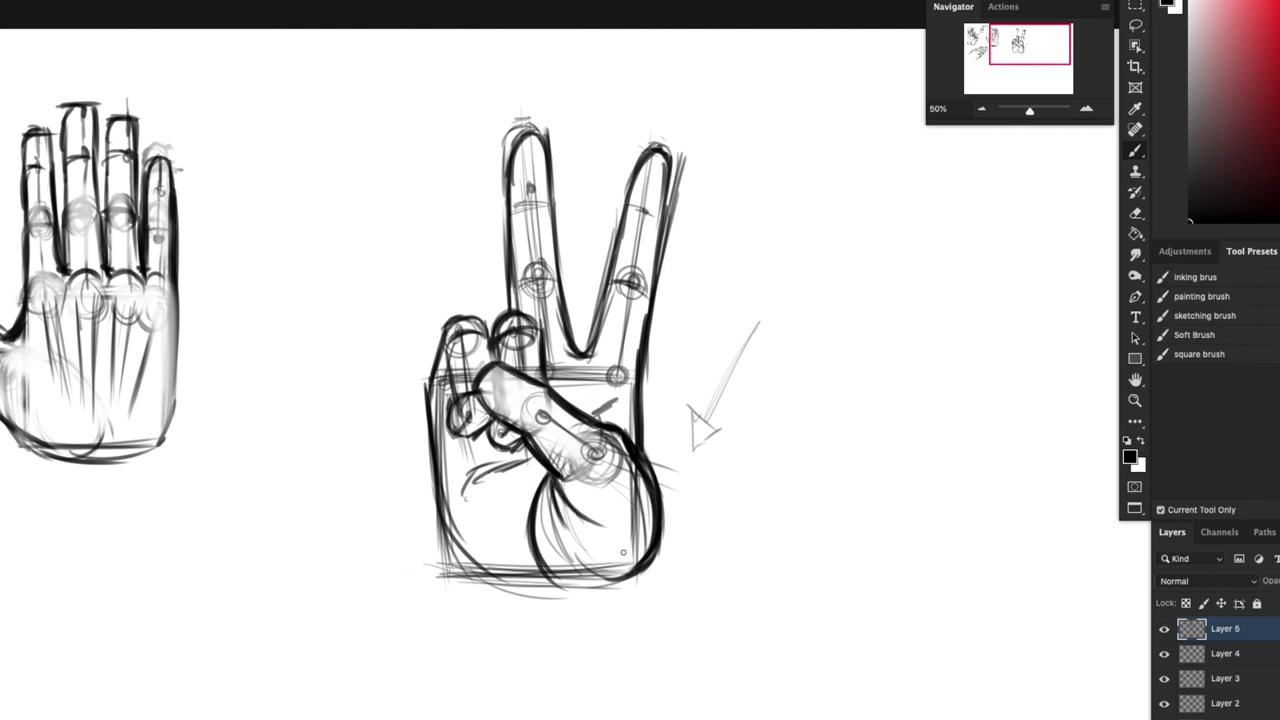
Step: Fade and redraw the palm's thumb-side edge below the index finger, and add short wrist lines on both sides
{"action": "left_click_drag", "start_coordinate": [645, 346], "coordinate": [652, 464]}
{"action": "left_click_drag", "start_coordinate": [638, 362], "coordinate": [642, 465]}
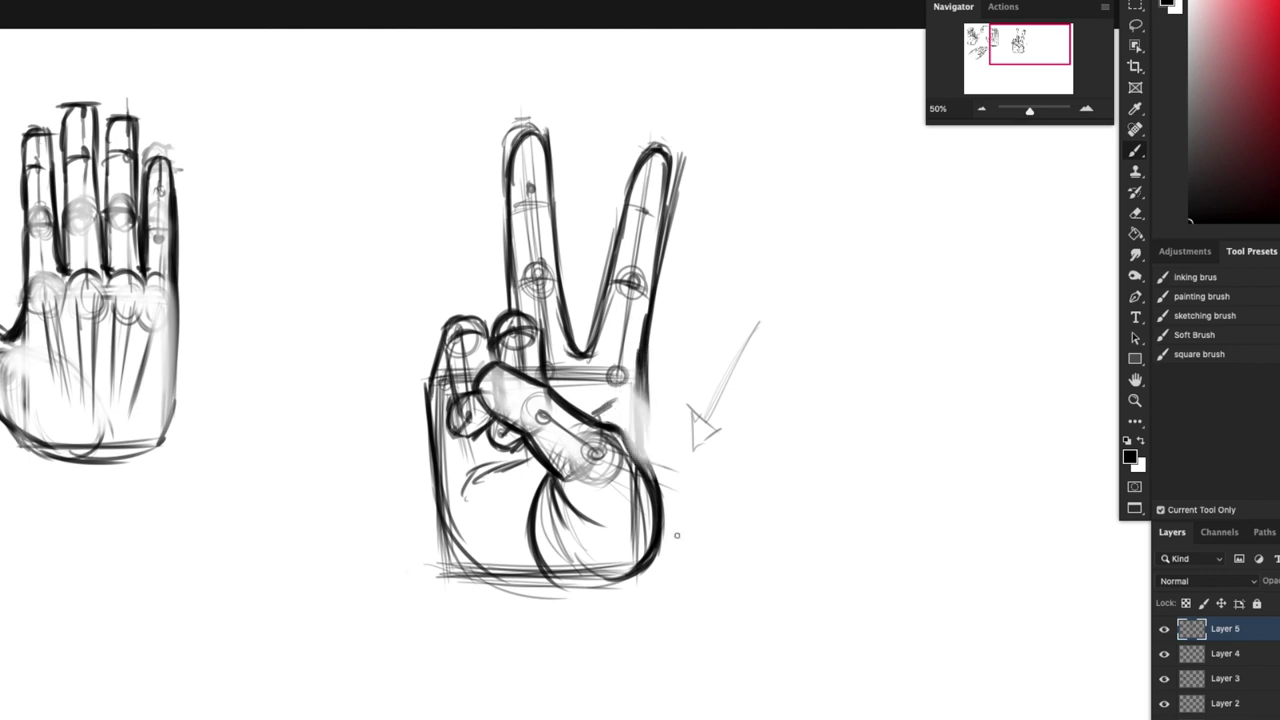
{"action": "left_click_drag", "start_coordinate": [645, 352], "coordinate": [658, 492]}
{"action": "left_click_drag", "start_coordinate": [436, 478], "coordinate": [480, 610]}
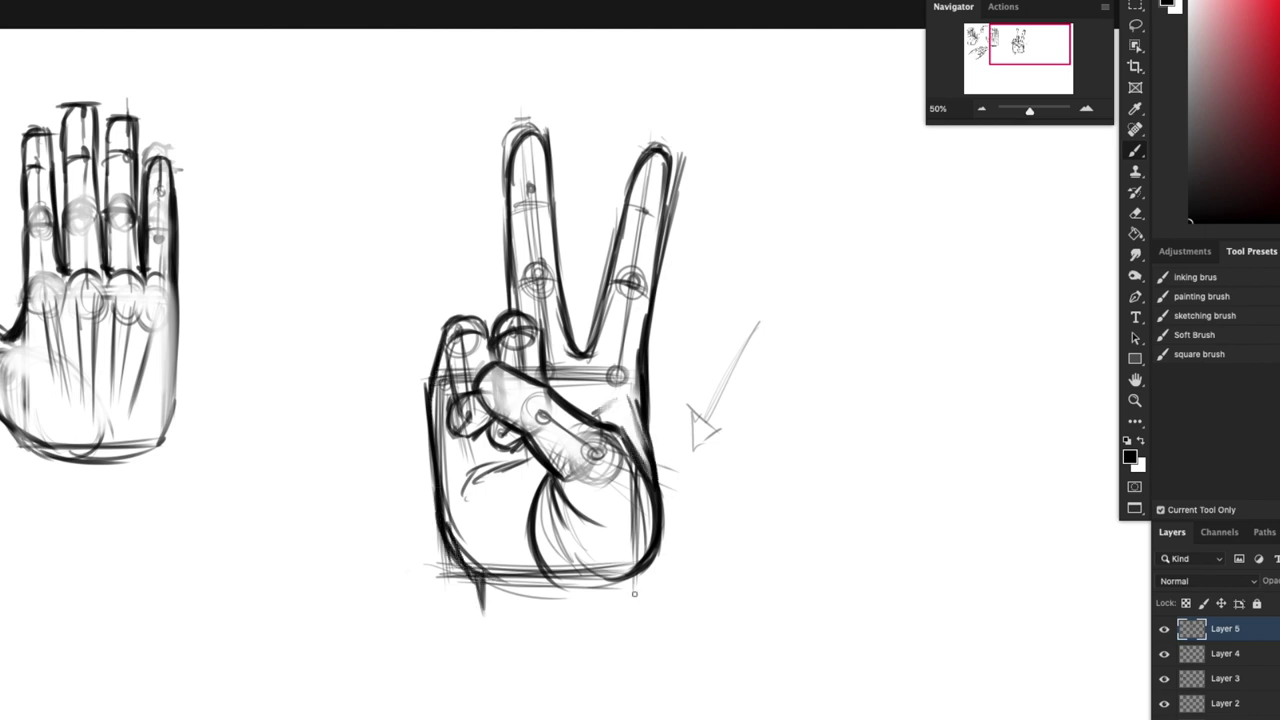
{"action": "left_click_drag", "start_coordinate": [650, 532], "coordinate": [630, 627]}
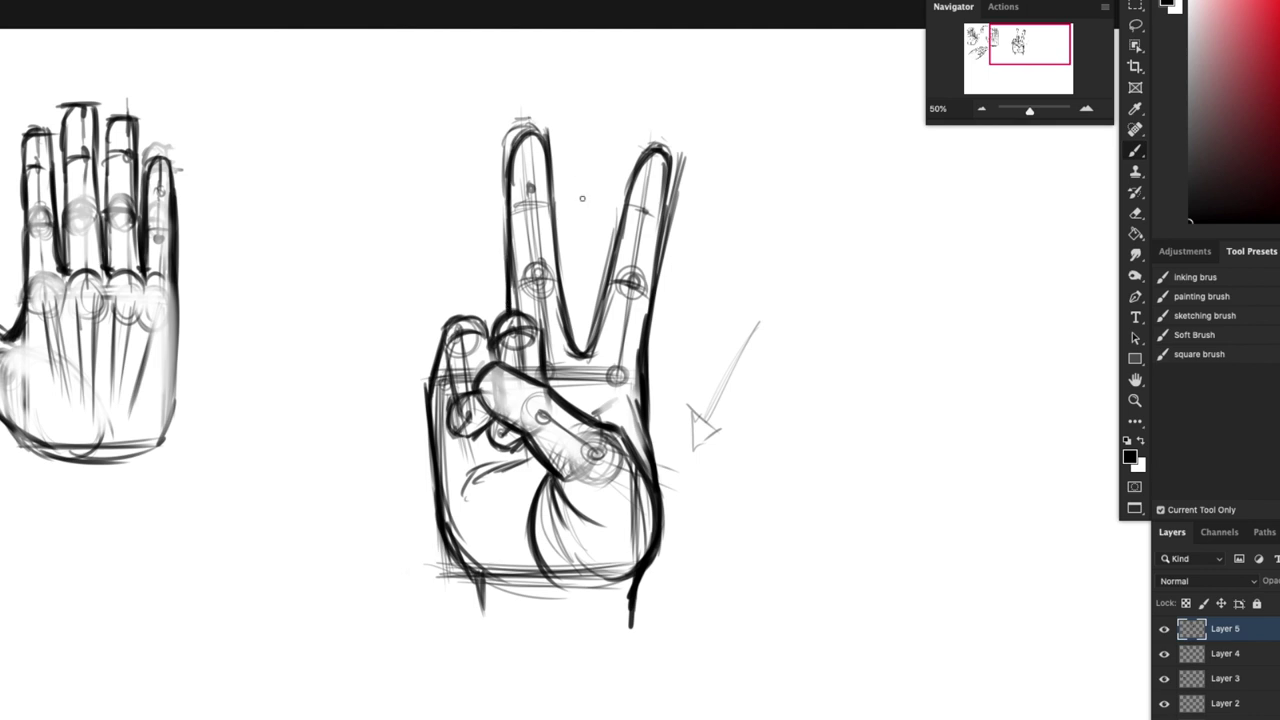
Step: Move the two-finger hand sketch on Layer 5 closer to the back-of-hand sketch
{"action": "key", "text": "super+minus"}
{"action": "key", "text": "super+minus"}
{"action": "key", "text": "super+t"}
{"action": "left_click_drag", "start_coordinate": [845, 566], "coordinate": [647, 460]}
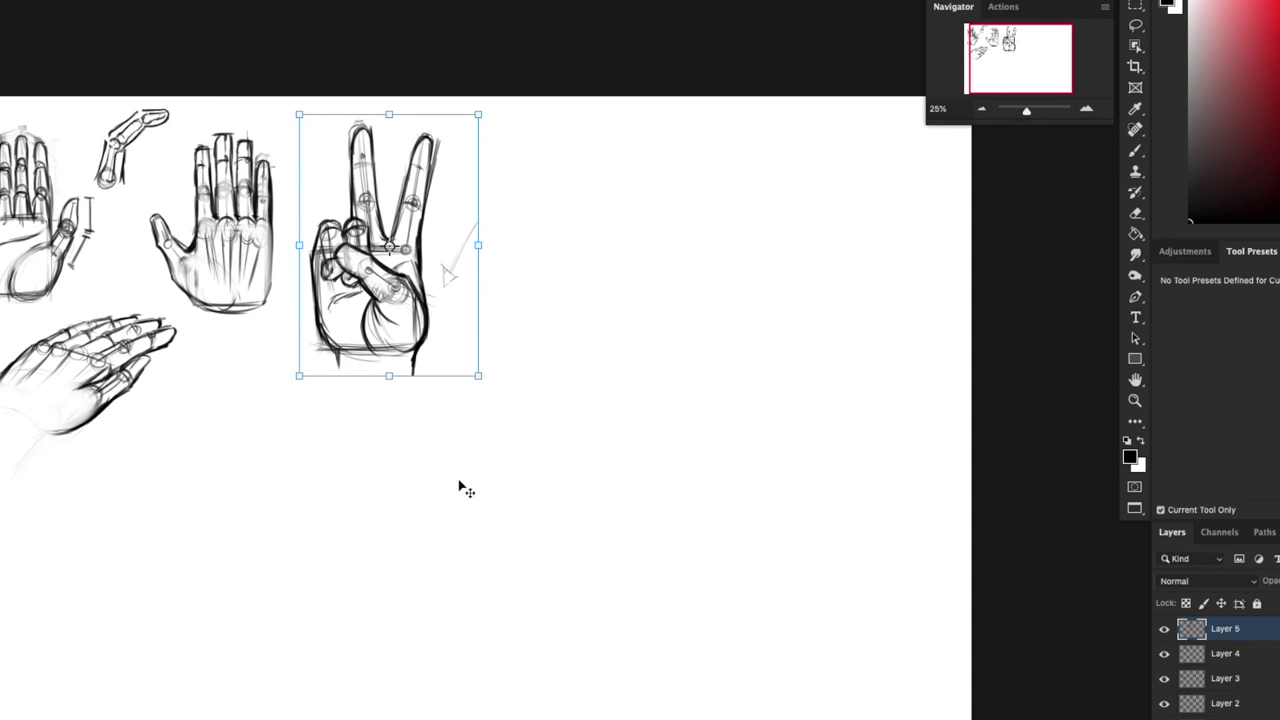
{"action": "left_click_drag", "start_coordinate": [457, 480], "coordinate": [539, 444]}
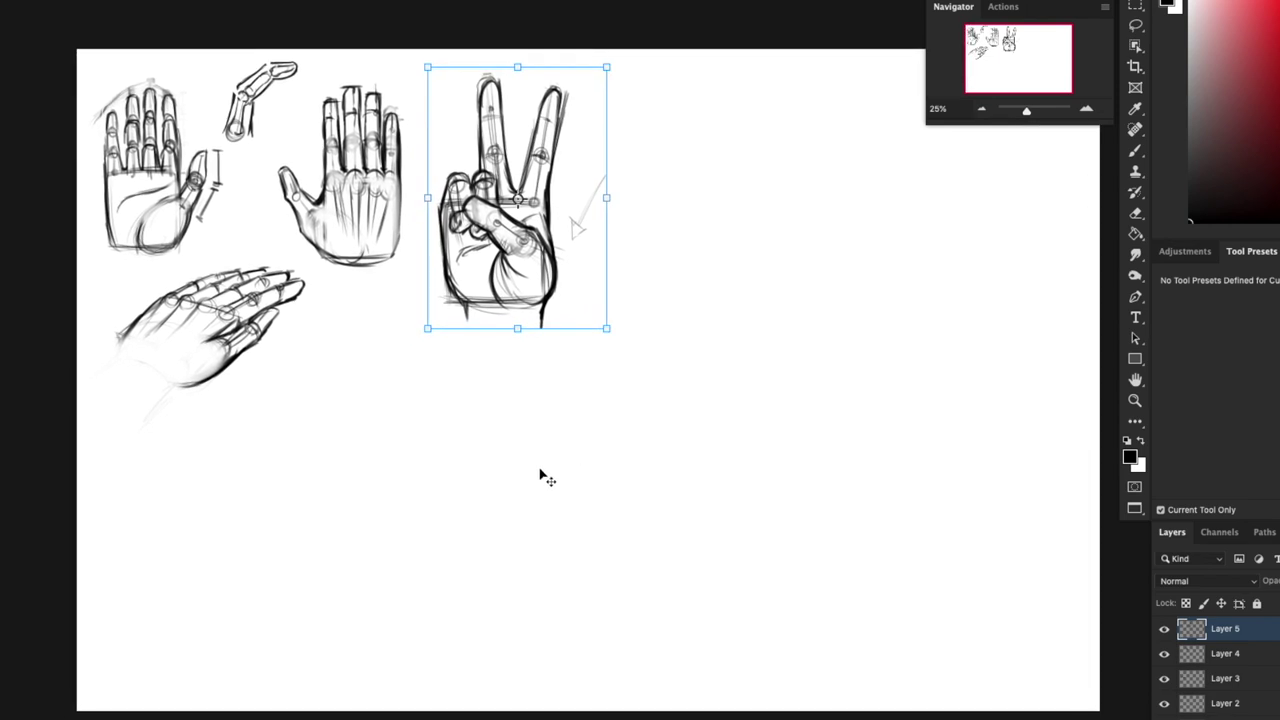
{"action": "left_click", "coordinate": [1240, 655]}
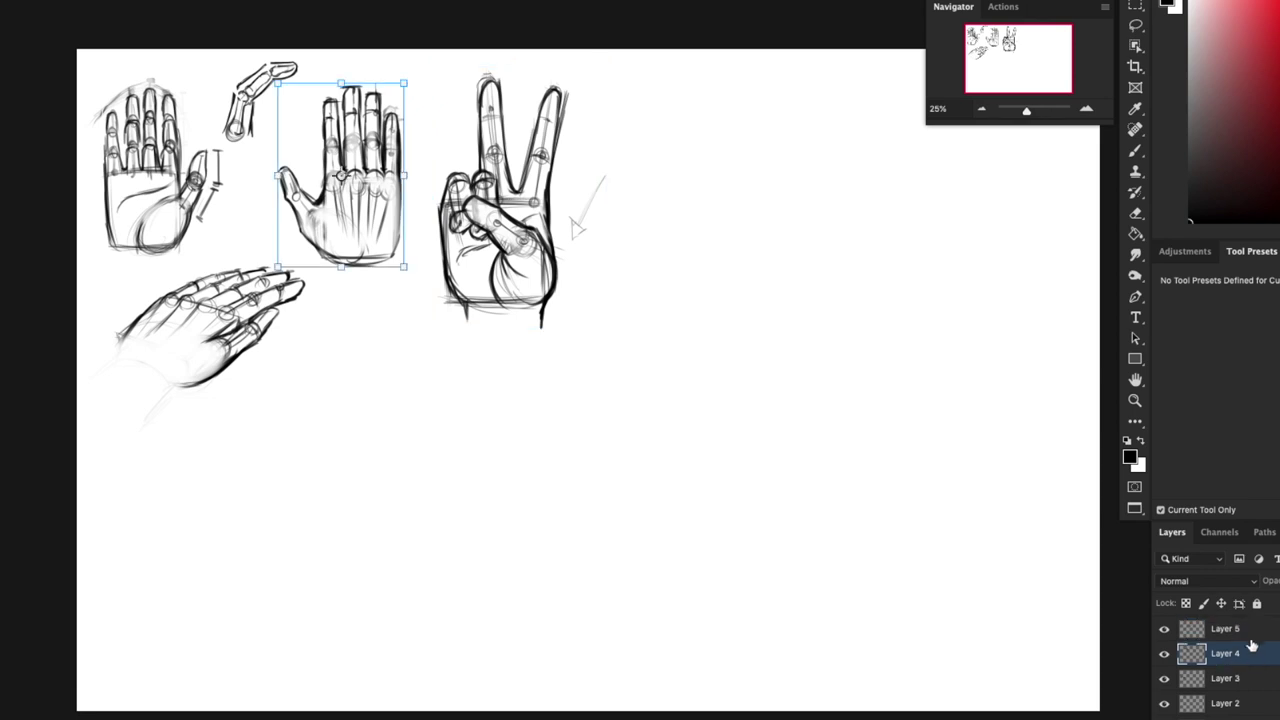
{"action": "left_click", "coordinate": [1252, 628]}
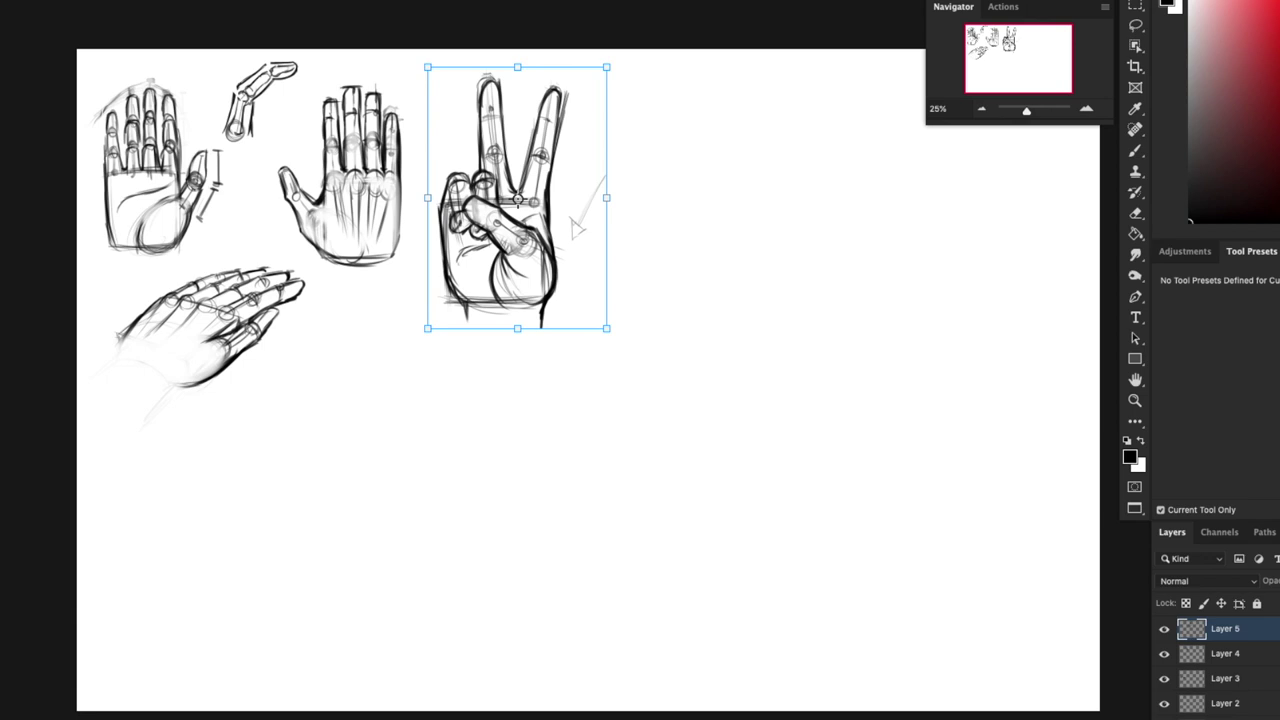
Step: With the brush, add a joint line near the thumb's tip and restate the outer edge of the thumb base
{"action": "left_click", "coordinate": [1135, 150]}
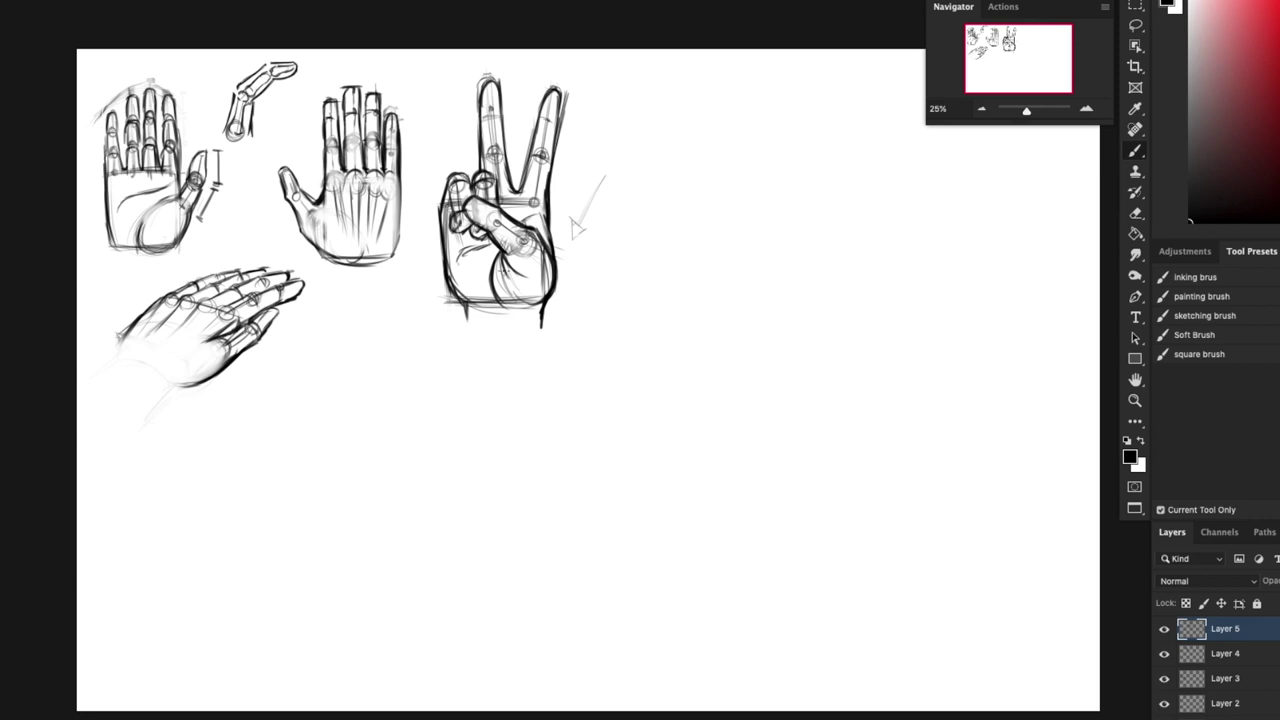
{"action": "left_click", "coordinate": [1087, 109]}
{"action": "left_click_drag", "start_coordinate": [554, 281], "coordinate": [728, 477]}
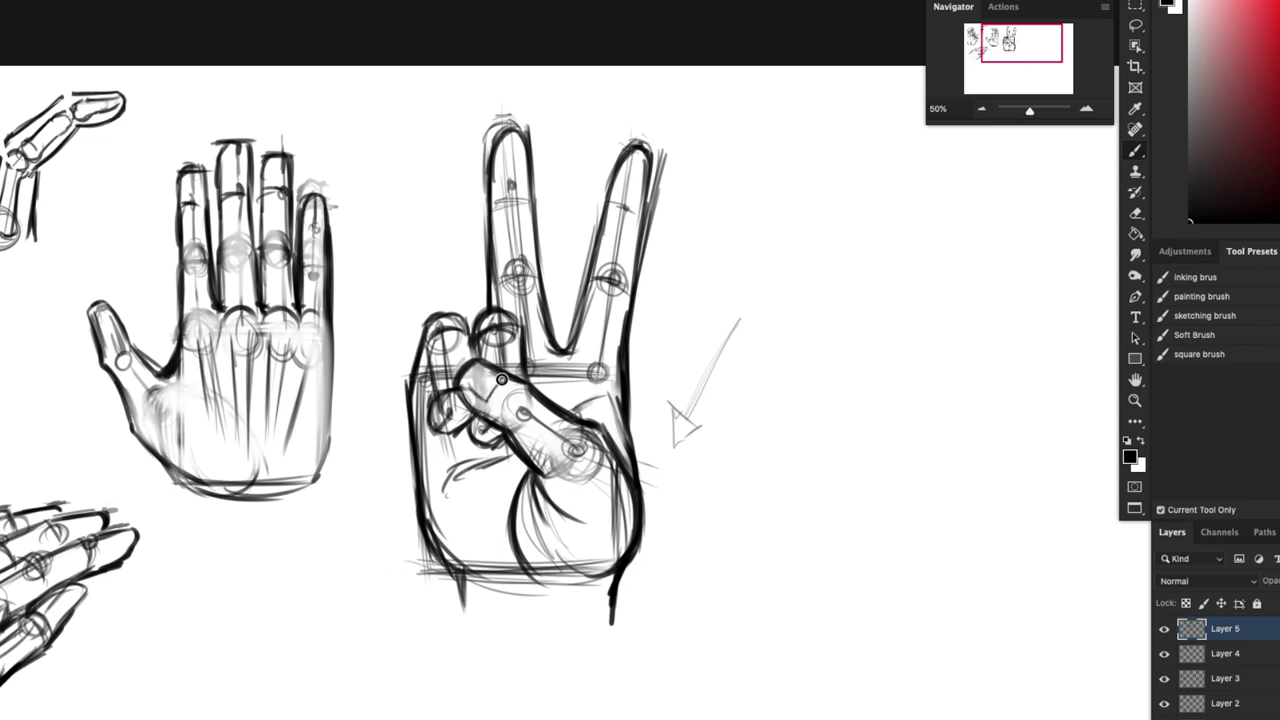
{"action": "left_click_drag", "start_coordinate": [498, 381], "coordinate": [502, 377]}
{"action": "scroll", "coordinate": [629, 357], "scroll_direction": "down", "scroll_amount": 2}
{"action": "left_click_drag", "start_coordinate": [627, 362], "coordinate": [637, 423]}
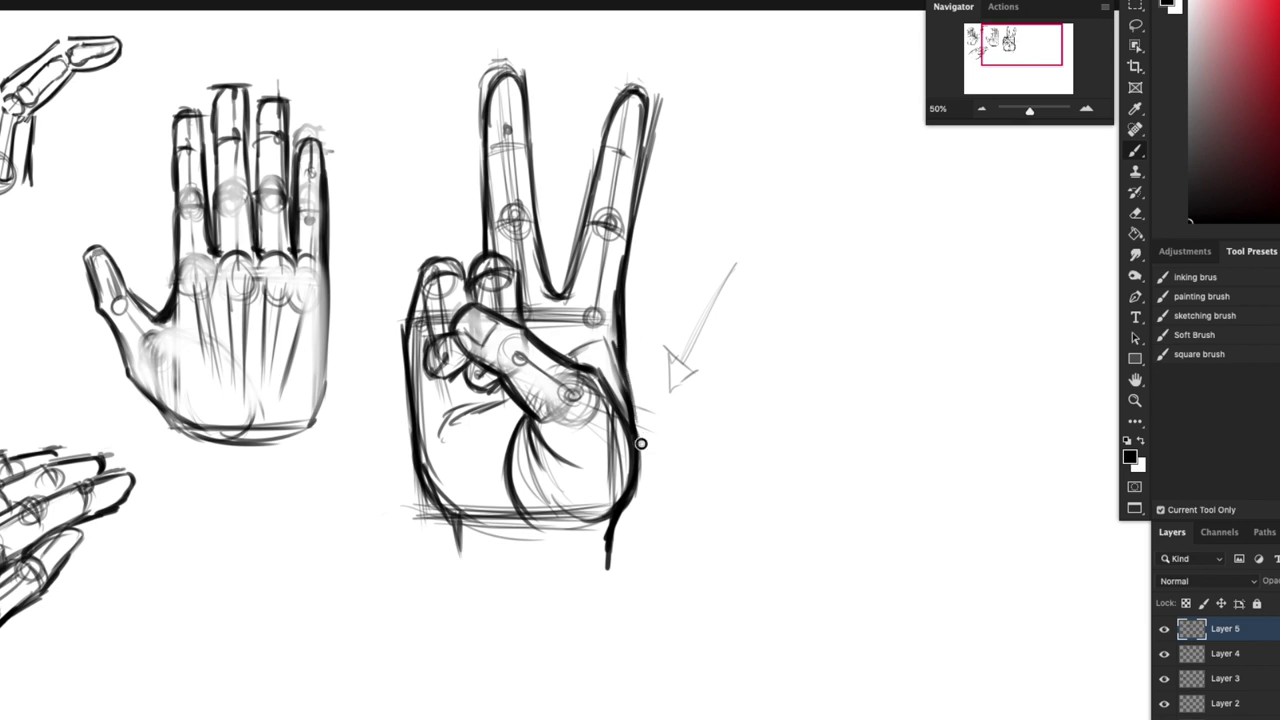
{"action": "left_click_drag", "start_coordinate": [611, 370], "coordinate": [636, 473]}
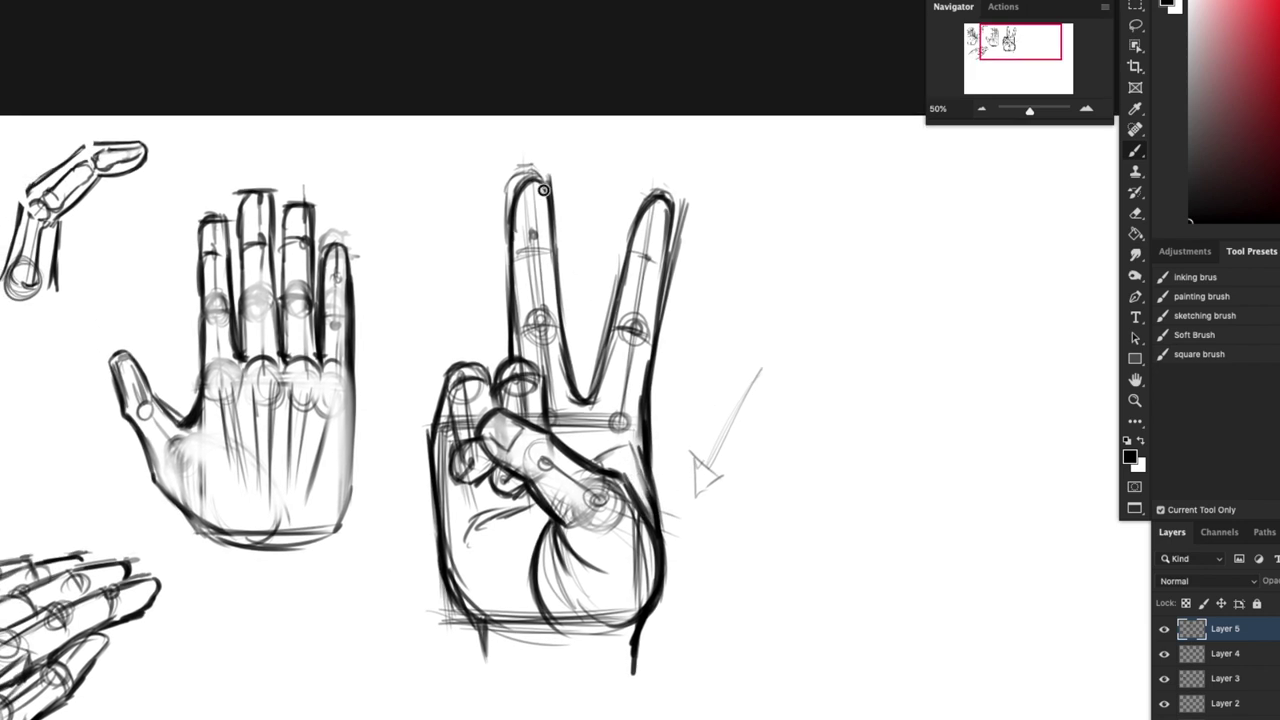
Step: Sketch the thumb-side edge and lower edge of a new palm on Layer 7, beside the hand reference photo
{"action": "left_click_drag", "start_coordinate": [686, 617], "coordinate": [791, 446]}
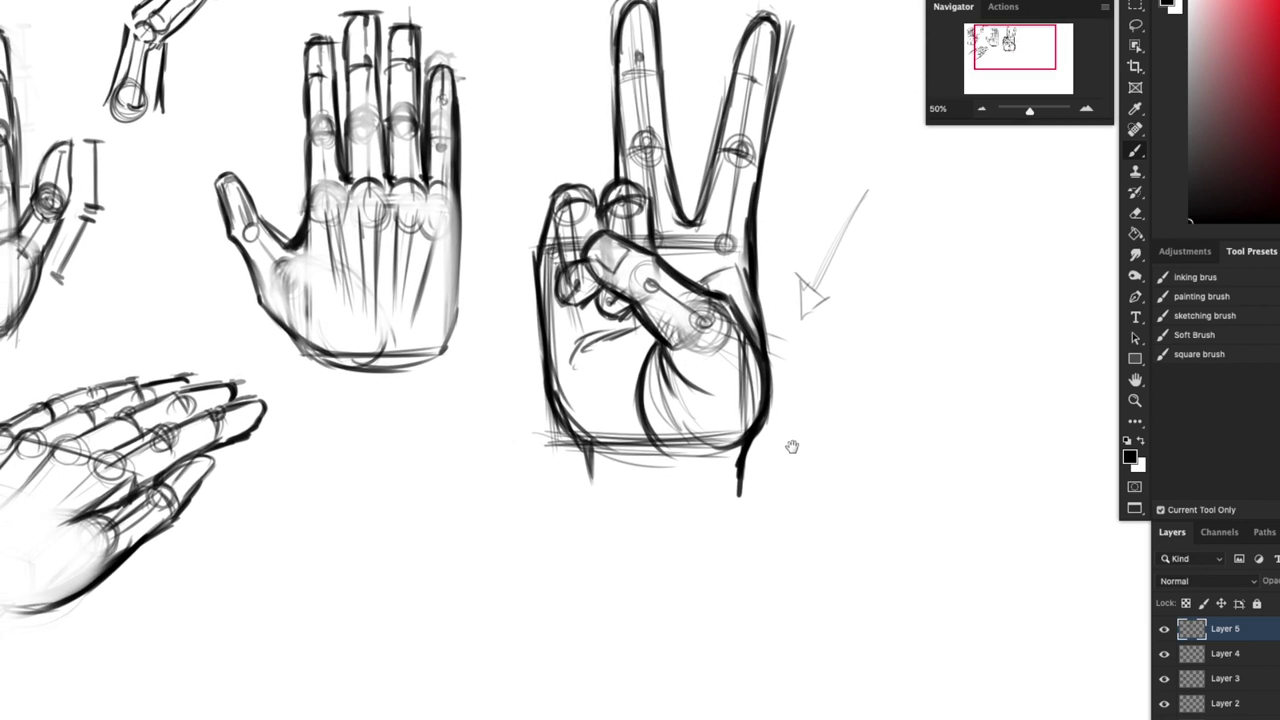
{"action": "left_click", "coordinate": [985, 112]}
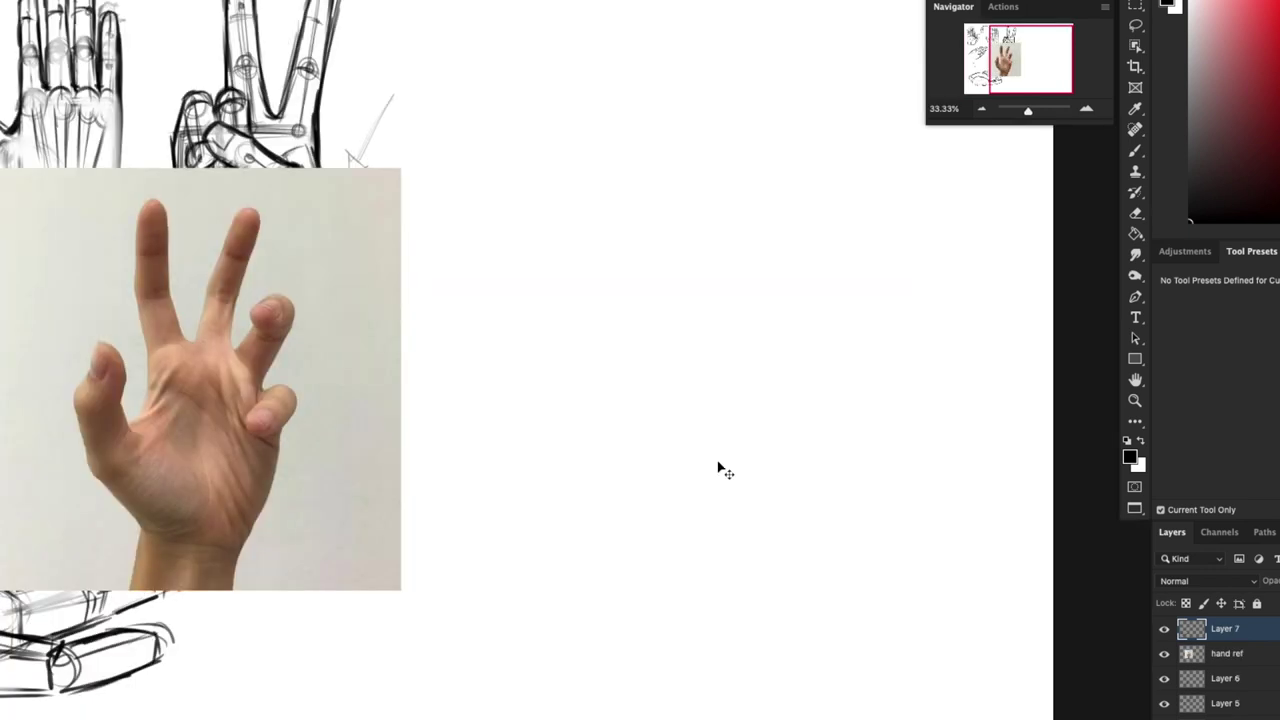
{"action": "key", "text": "b"}
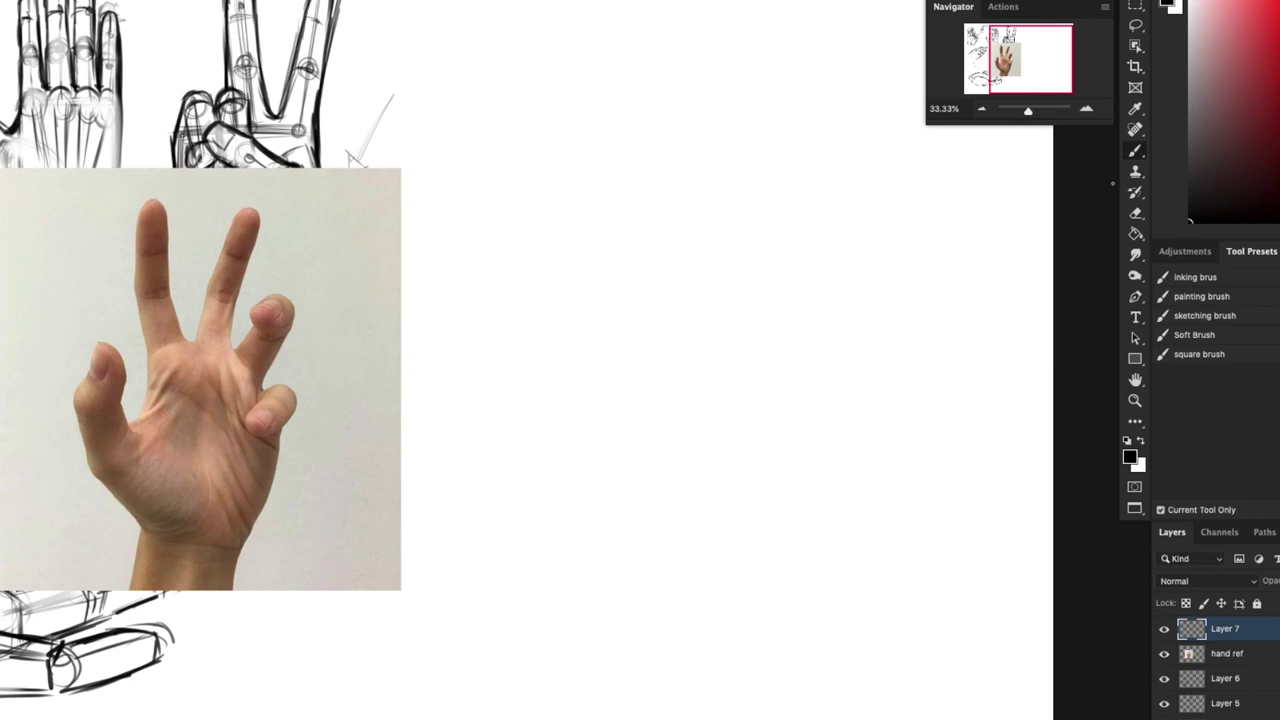
{"action": "left_click_drag", "start_coordinate": [551, 478], "coordinate": [558, 387]}
{"action": "left_click_drag", "start_coordinate": [551, 535], "coordinate": [574, 377]}
{"action": "left_click_drag", "start_coordinate": [558, 555], "coordinate": [640, 596]}
{"action": "left_click_drag", "start_coordinate": [547, 543], "coordinate": [700, 588]}
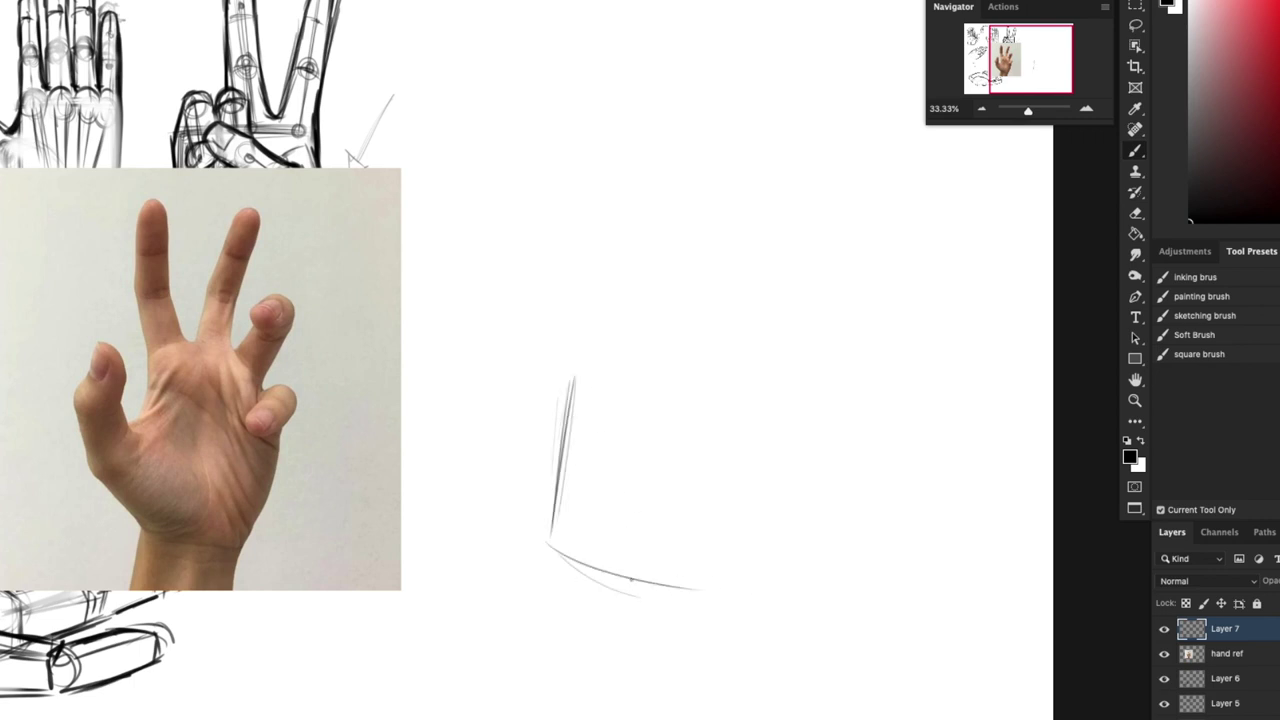
Step: Sketch the new palm's arched, sloping knuckle edge and its curved little-finger side
{"action": "mouse_move", "coordinate": [560, 508]}
{"action": "left_mouse_down"}
{"action": "mouse_move", "coordinate": [582, 350]}
{"action": "mouse_move", "coordinate": [662, 329]}
{"action": "left_mouse_up"}
{"action": "left_click_drag", "start_coordinate": [580, 352], "coordinate": [686, 348]}
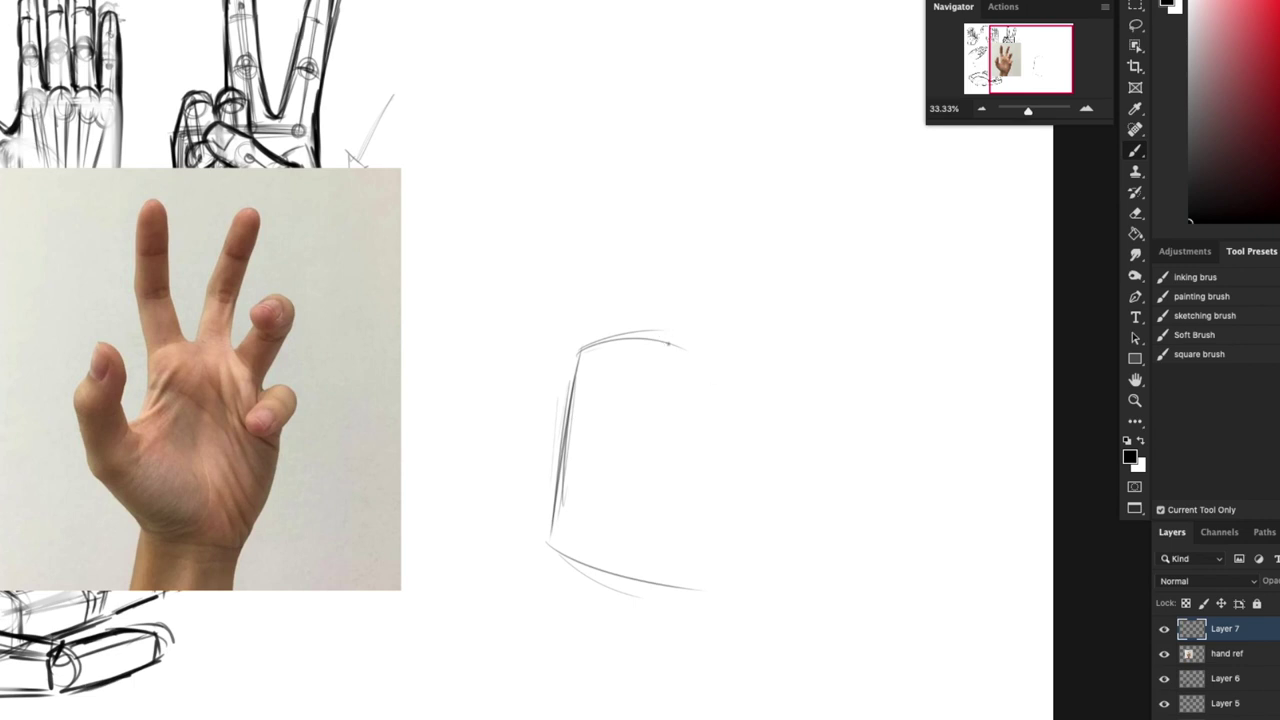
{"action": "mouse_move", "coordinate": [581, 357]}
{"action": "left_mouse_down"}
{"action": "mouse_move", "coordinate": [696, 362]}
{"action": "mouse_move", "coordinate": [652, 342]}
{"action": "mouse_move", "coordinate": [766, 432]}
{"action": "mouse_move", "coordinate": [648, 331]}
{"action": "mouse_move", "coordinate": [756, 428]}
{"action": "left_mouse_up"}
{"action": "mouse_move", "coordinate": [702, 392]}
{"action": "left_mouse_down"}
{"action": "mouse_move", "coordinate": [742, 420]}
{"action": "mouse_move", "coordinate": [722, 570]}
{"action": "left_mouse_up"}
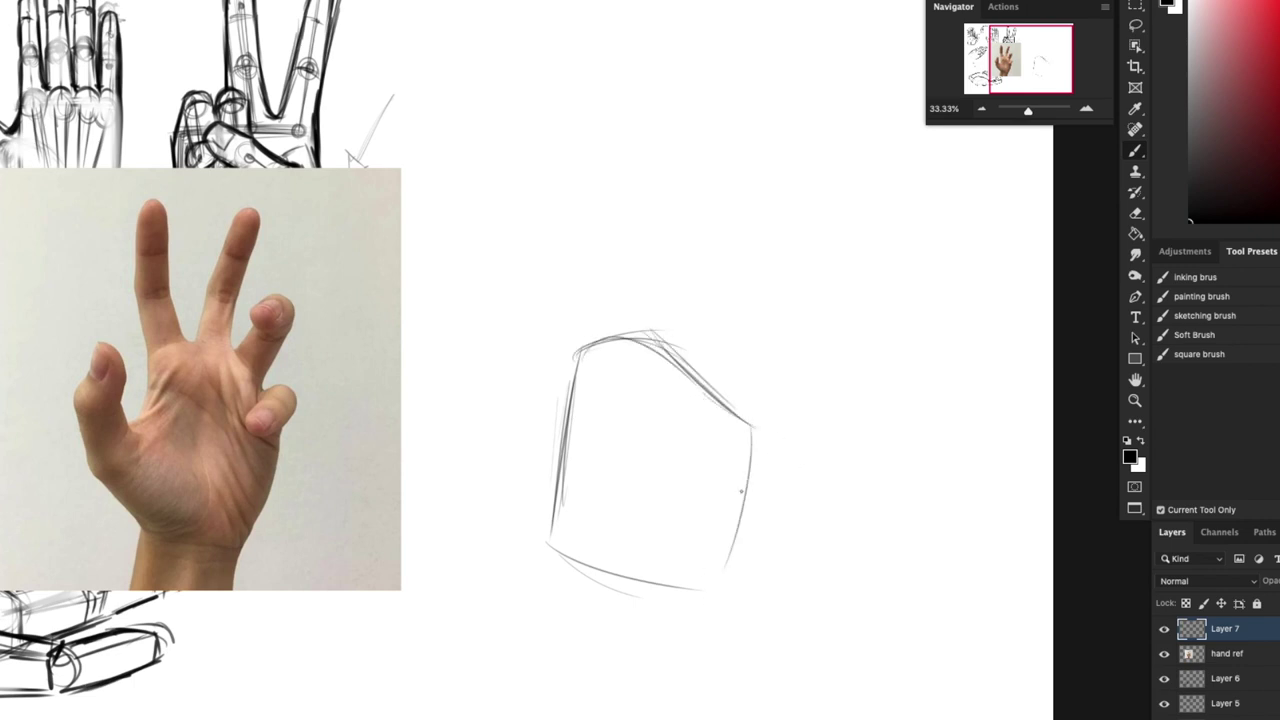
{"action": "left_click_drag", "start_coordinate": [760, 415], "coordinate": [684, 606]}
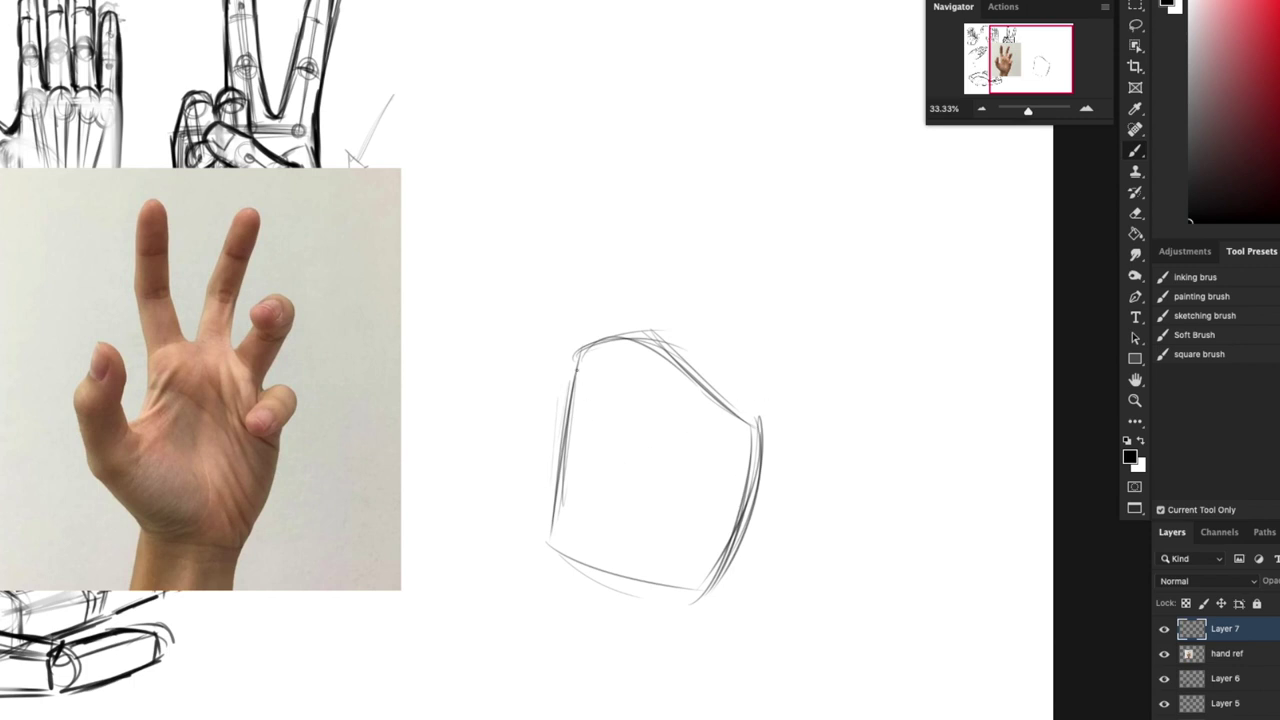
Step: Restate the new palm's thumb-side edge with darker strokes running down to the wrist corner
{"action": "left_click_drag", "start_coordinate": [580, 350], "coordinate": [558, 454]}
{"action": "left_click_drag", "start_coordinate": [577, 341], "coordinate": [557, 452]}
{"action": "left_click_drag", "start_coordinate": [577, 345], "coordinate": [533, 565]}
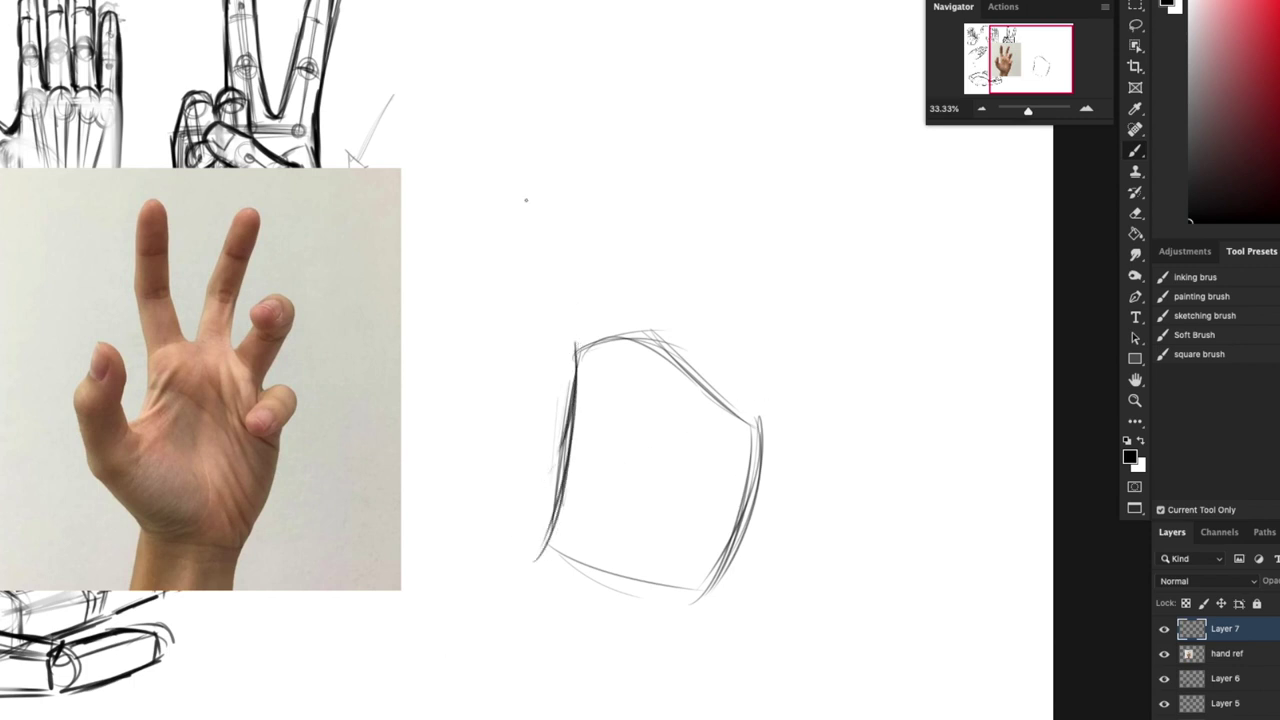
Step: Restate the new palm's thumb-side edge, slant its lower thumb corner, and darken the lower edge and little-finger side
{"action": "mouse_move", "coordinate": [557, 401]}
{"action": "left_mouse_down"}
{"action": "mouse_move", "coordinate": [550, 481]}
{"action": "mouse_move", "coordinate": [566, 368]}
{"action": "mouse_move", "coordinate": [550, 481]}
{"action": "mouse_move", "coordinate": [556, 434]}
{"action": "left_mouse_up"}
{"action": "key", "text": "ctrl+z"}
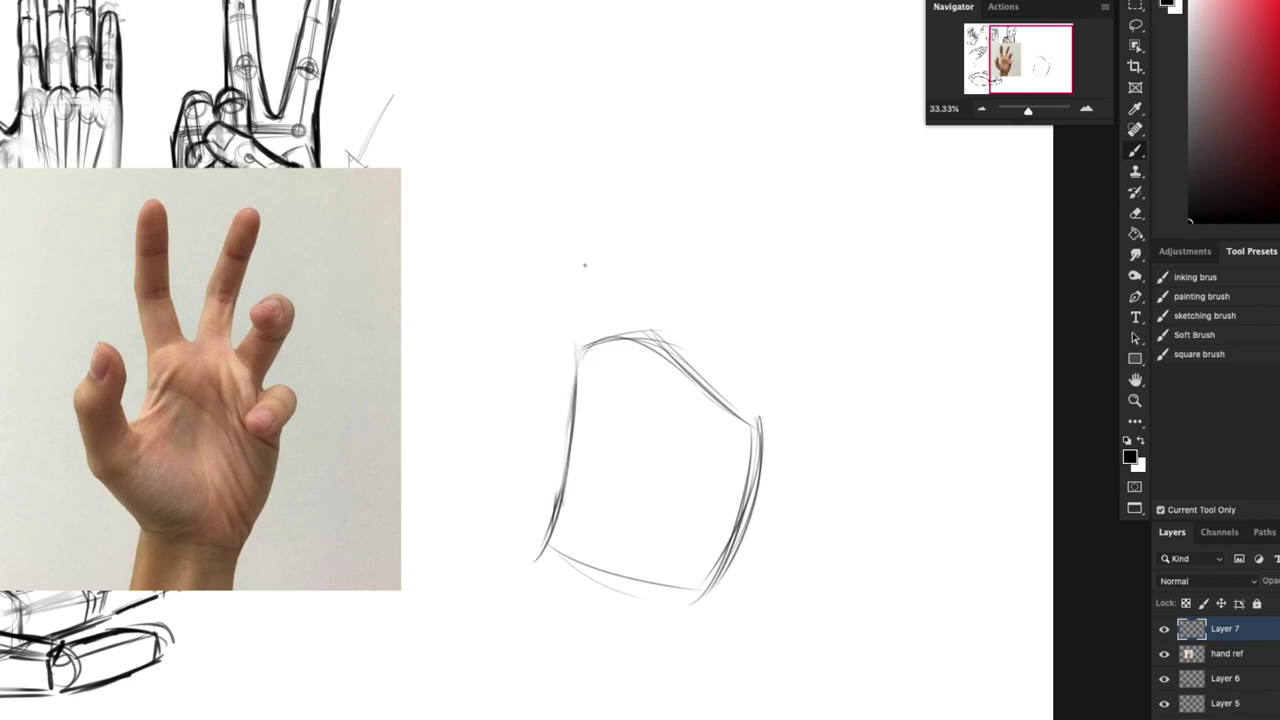
{"action": "mouse_move", "coordinate": [578, 356]}
{"action": "left_mouse_down"}
{"action": "mouse_move", "coordinate": [556, 504]}
{"action": "mouse_move", "coordinate": [598, 594]}
{"action": "left_mouse_up"}
{"action": "left_click_drag", "start_coordinate": [541, 523], "coordinate": [609, 597]}
{"action": "mouse_move", "coordinate": [537, 499]}
{"action": "left_mouse_down"}
{"action": "mouse_move", "coordinate": [569, 554]}
{"action": "mouse_move", "coordinate": [636, 598]}
{"action": "left_mouse_up"}
{"action": "mouse_move", "coordinate": [716, 597]}
{"action": "left_mouse_down"}
{"action": "mouse_move", "coordinate": [600, 582]}
{"action": "mouse_move", "coordinate": [722, 598]}
{"action": "mouse_move", "coordinate": [760, 466]}
{"action": "left_mouse_up"}
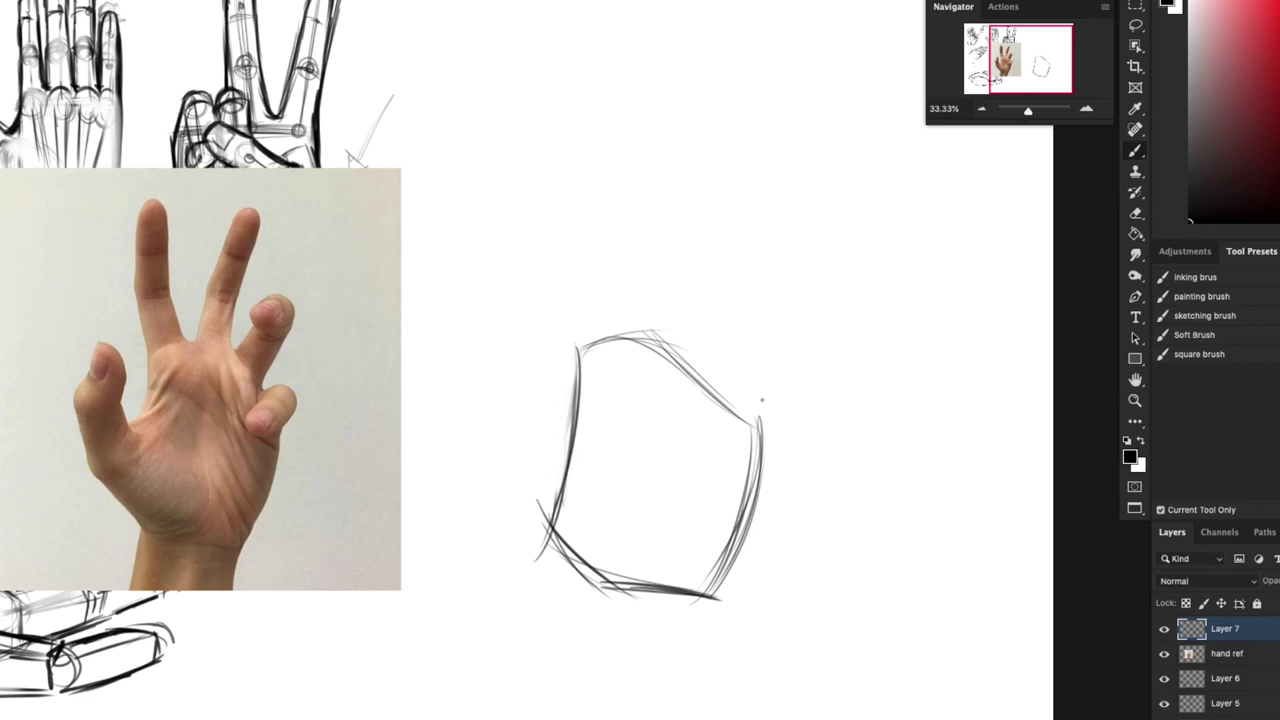
Step: Sketch the thumb base's outer edge, a joint circle at its upper end, and the web line joining it to the palm
{"action": "left_click_drag", "start_coordinate": [508, 486], "coordinate": [578, 568]}
{"action": "left_click_drag", "start_coordinate": [497, 459], "coordinate": [568, 568]}
{"action": "mouse_move", "coordinate": [516, 486]}
{"action": "left_mouse_down"}
{"action": "mouse_move", "coordinate": [508, 434]}
{"action": "mouse_move", "coordinate": [525, 448]}
{"action": "left_mouse_up"}
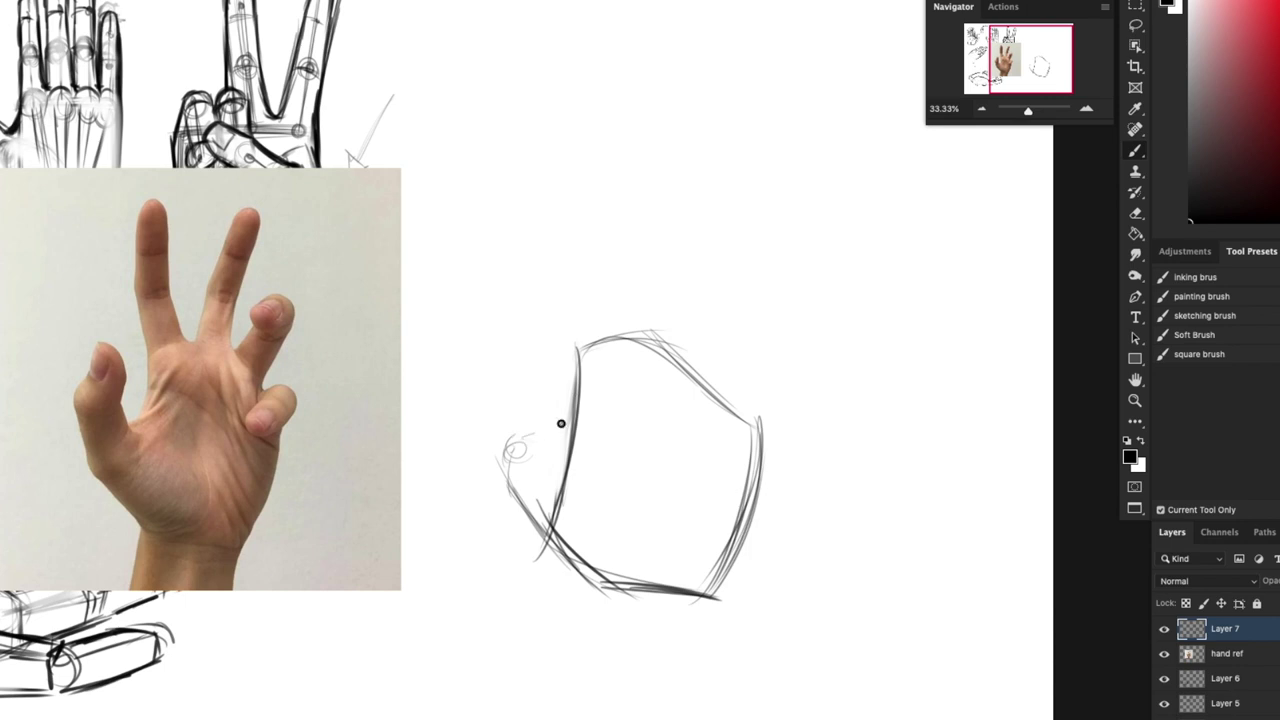
{"action": "mouse_move", "coordinate": [576, 404]}
{"action": "left_mouse_down"}
{"action": "mouse_move", "coordinate": [524, 433]}
{"action": "mouse_move", "coordinate": [568, 426]}
{"action": "mouse_move", "coordinate": [524, 430]}
{"action": "mouse_move", "coordinate": [542, 430]}
{"action": "mouse_move", "coordinate": [598, 372]}
{"action": "left_mouse_up"}
Step: Sketch the curved thumb mound across the palm down to the wrist, tracing the matching crease on the reference photo
{"action": "mouse_move", "coordinate": [533, 494]}
{"action": "left_mouse_down"}
{"action": "mouse_move", "coordinate": [610, 413]}
{"action": "mouse_move", "coordinate": [648, 518]}
{"action": "left_mouse_up"}
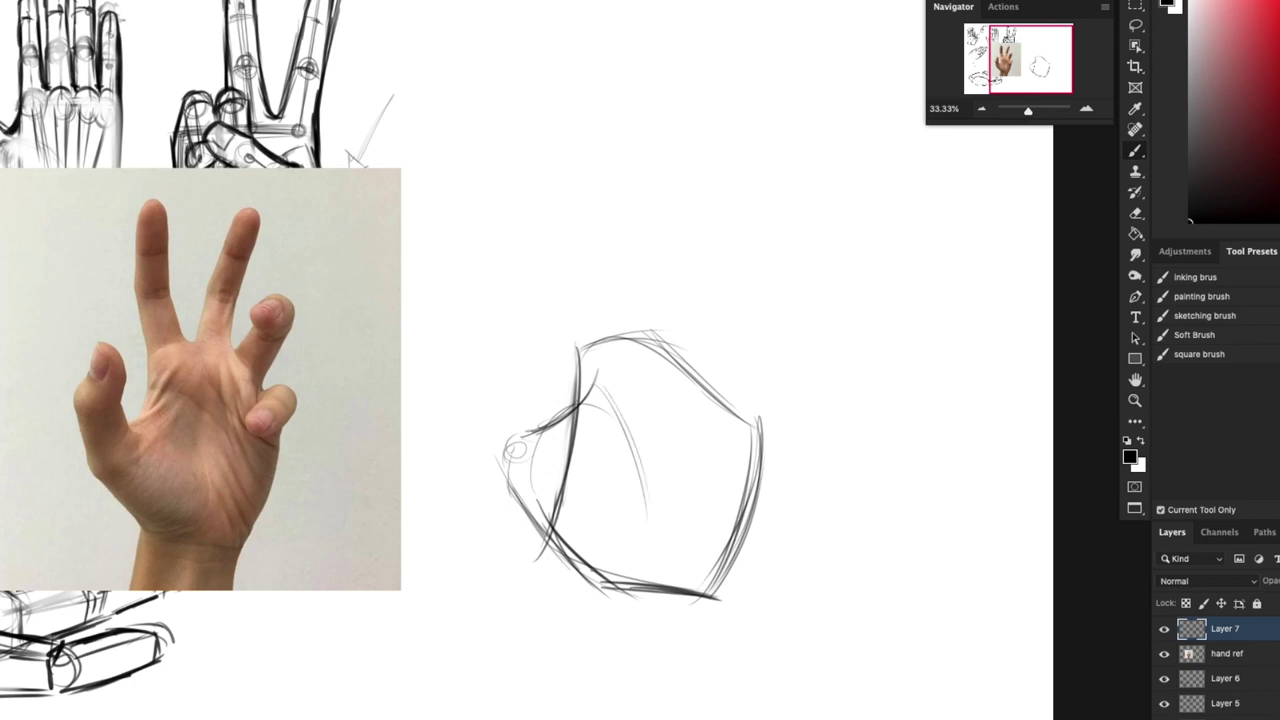
{"action": "left_click_drag", "start_coordinate": [596, 380], "coordinate": [610, 584]}
{"action": "left_click_drag", "start_coordinate": [630, 426], "coordinate": [657, 564]}
{"action": "left_click_drag", "start_coordinate": [196, 437], "coordinate": [212, 509]}
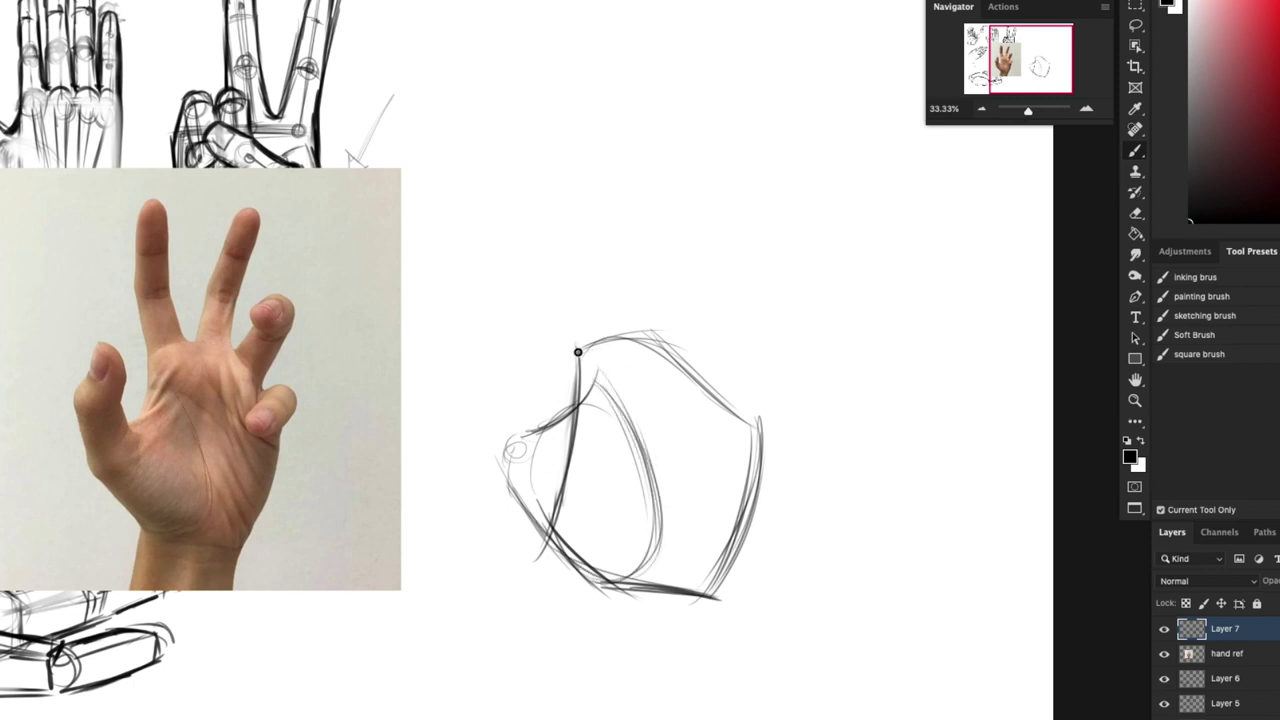
Step: Draw knuckle circles for the four fingers along the palm's arched, sloping knuckle edge
{"action": "left_click_drag", "start_coordinate": [580, 350], "coordinate": [626, 350]}
{"action": "left_click_drag", "start_coordinate": [645, 340], "coordinate": [730, 384]}
{"action": "left_click_drag", "start_coordinate": [736, 410], "coordinate": [770, 420]}
Step: Sketch the thumb's structure line above its base circle, with a middle joint circle and a curved tip
{"action": "left_click_drag", "start_coordinate": [736, 542], "coordinate": [774, 530]}
{"action": "mouse_move", "coordinate": [549, 428]}
{"action": "left_mouse_down"}
{"action": "mouse_move", "coordinate": [537, 458]}
{"action": "mouse_move", "coordinate": [529, 437]}
{"action": "mouse_move", "coordinate": [566, 432]}
{"action": "mouse_move", "coordinate": [574, 446]}
{"action": "mouse_move", "coordinate": [527, 378]}
{"action": "mouse_move", "coordinate": [536, 351]}
{"action": "left_mouse_up"}
{"action": "left_click_drag", "start_coordinate": [532, 371], "coordinate": [549, 438]}
{"action": "mouse_move", "coordinate": [551, 298]}
{"action": "left_mouse_down"}
{"action": "mouse_move", "coordinate": [511, 340]}
{"action": "mouse_move", "coordinate": [534, 358]}
{"action": "mouse_move", "coordinate": [520, 352]}
{"action": "mouse_move", "coordinate": [557, 286]}
{"action": "mouse_move", "coordinate": [576, 303]}
{"action": "left_mouse_up"}
Step: Sketch the index finger's structure line up from its knuckle, with two joint circles and a curved fingertip mark
{"action": "mouse_move", "coordinate": [642, 346]}
{"action": "left_mouse_down"}
{"action": "mouse_move", "coordinate": [629, 224]}
{"action": "mouse_move", "coordinate": [642, 326]}
{"action": "left_mouse_up"}
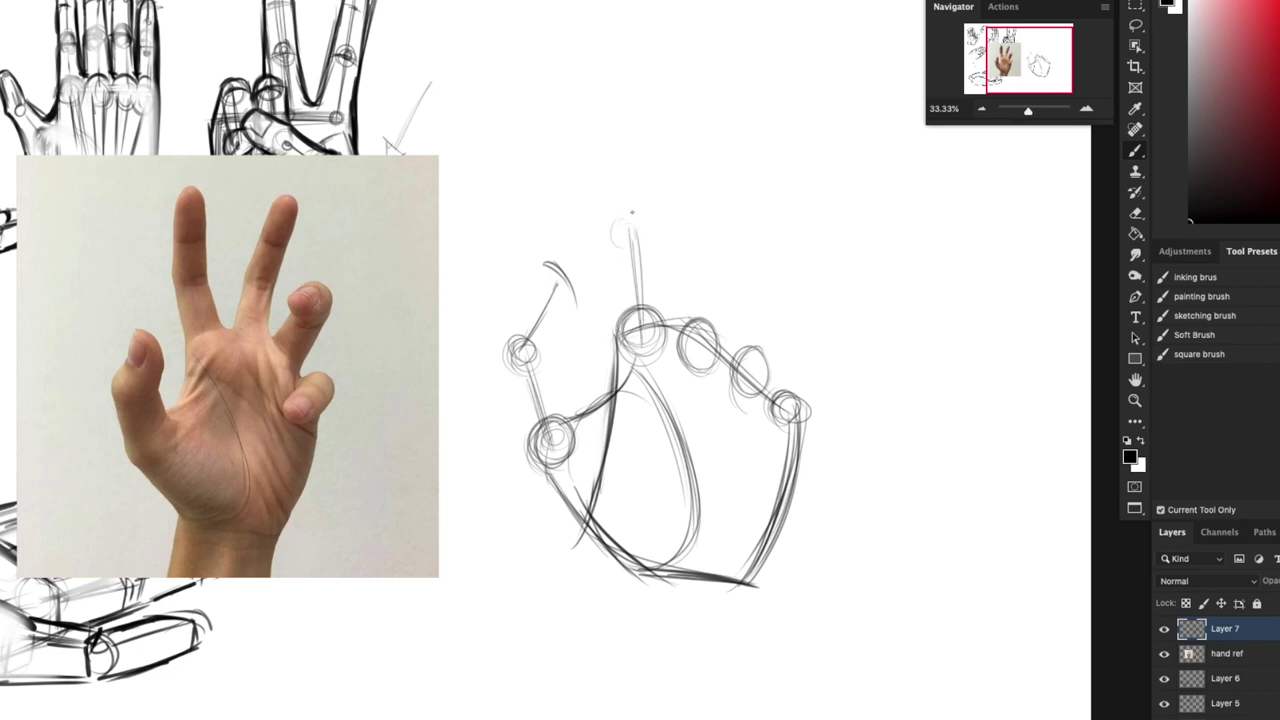
{"action": "mouse_move", "coordinate": [613, 226]}
{"action": "left_mouse_down"}
{"action": "mouse_move", "coordinate": [611, 246]}
{"action": "mouse_move", "coordinate": [634, 252]}
{"action": "left_mouse_up"}
{"action": "mouse_move", "coordinate": [632, 236]}
{"action": "left_mouse_down"}
{"action": "mouse_move", "coordinate": [656, 138]}
{"action": "mouse_move", "coordinate": [647, 150]}
{"action": "left_mouse_up"}
{"action": "left_click_drag", "start_coordinate": [648, 140], "coordinate": [668, 74]}
{"action": "left_click_drag", "start_coordinate": [653, 74], "coordinate": [684, 84]}
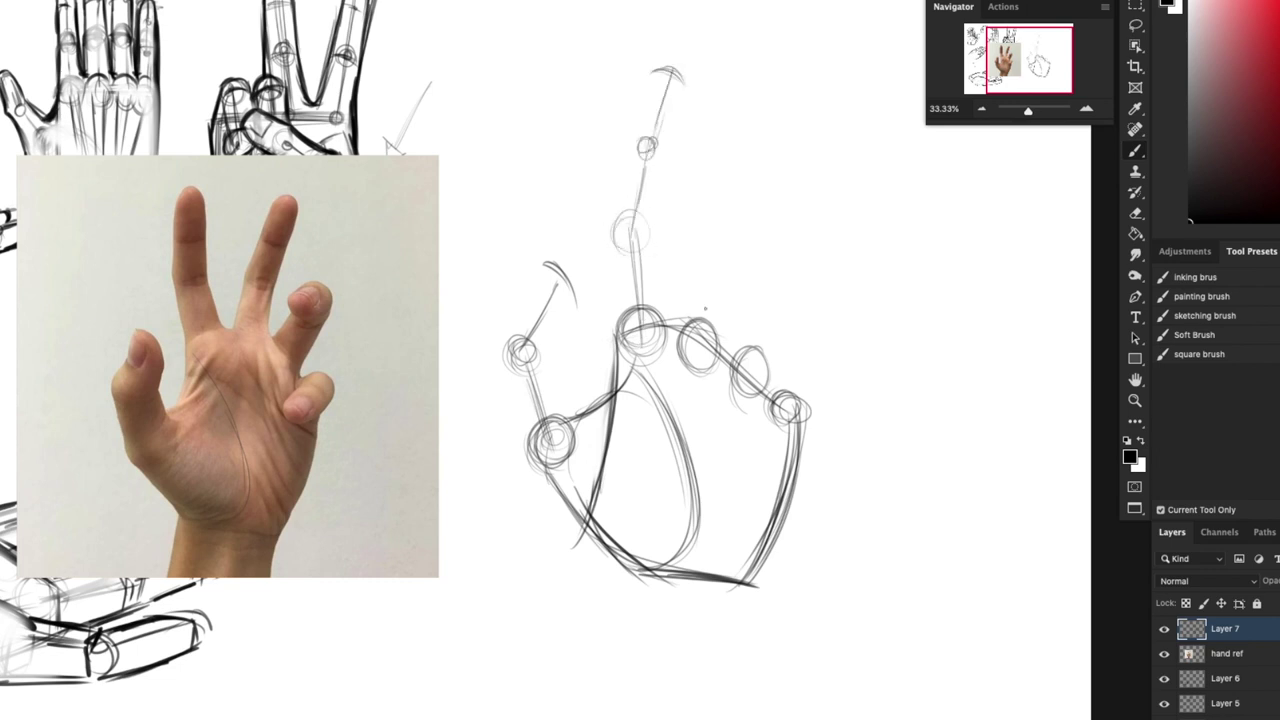
Step: Sketch the middle finger's structure line and tip, and the shortened, bent ring finger with a joint circle and a fingertip ellipse
{"action": "left_click_drag", "start_coordinate": [701, 328], "coordinate": [806, 102]}
{"action": "left_click_drag", "start_coordinate": [802, 90], "coordinate": [818, 108]}
{"action": "mouse_move", "coordinate": [754, 370]}
{"action": "left_mouse_down"}
{"action": "mouse_move", "coordinate": [729, 371]}
{"action": "mouse_move", "coordinate": [800, 306]}
{"action": "mouse_move", "coordinate": [789, 323]}
{"action": "mouse_move", "coordinate": [798, 298]}
{"action": "mouse_move", "coordinate": [808, 306]}
{"action": "mouse_move", "coordinate": [803, 291]}
{"action": "left_mouse_up"}
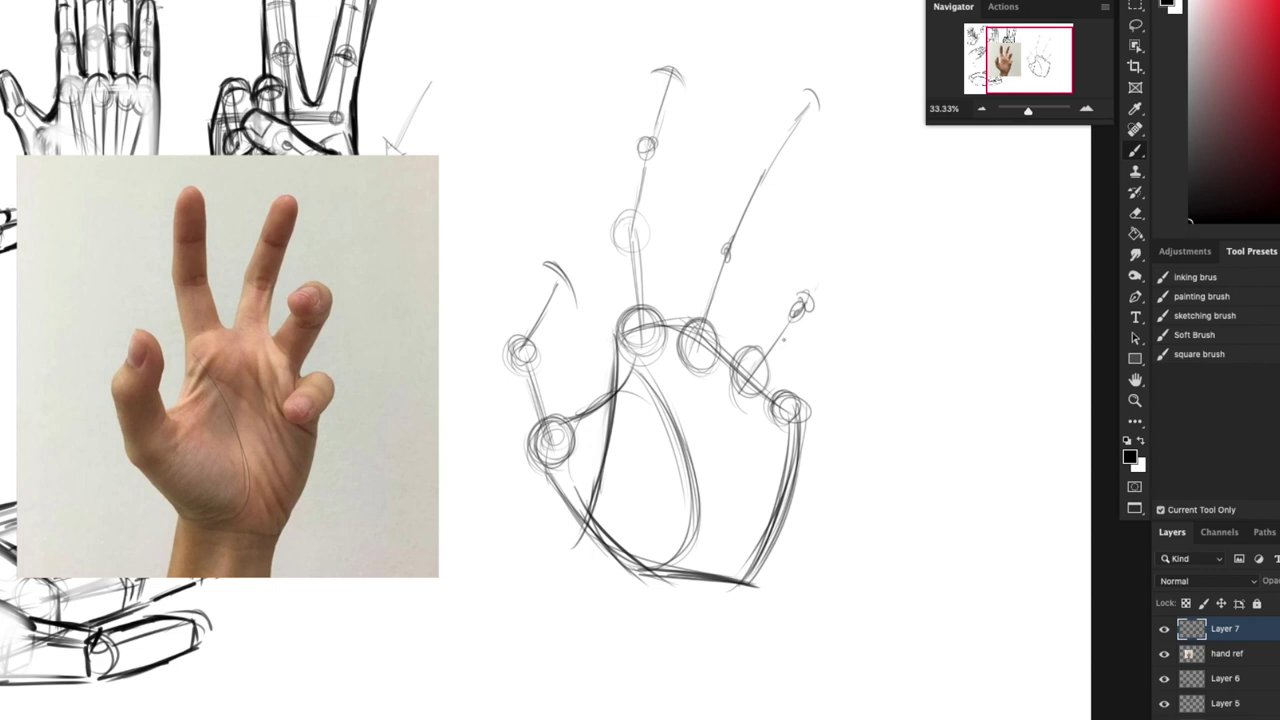
{"action": "left_click_drag", "start_coordinate": [800, 310], "coordinate": [770, 355]}
{"action": "mouse_move", "coordinate": [826, 238]}
{"action": "left_mouse_down"}
{"action": "mouse_move", "coordinate": [794, 329]}
{"action": "mouse_move", "coordinate": [809, 320]}
{"action": "mouse_move", "coordinate": [794, 320]}
{"action": "left_mouse_up"}
{"action": "mouse_move", "coordinate": [803, 247]}
{"action": "left_mouse_down"}
{"action": "mouse_move", "coordinate": [820, 270]}
{"action": "mouse_move", "coordinate": [789, 260]}
{"action": "mouse_move", "coordinate": [831, 251]}
{"action": "mouse_move", "coordinate": [834, 267]}
{"action": "mouse_move", "coordinate": [832, 256]}
{"action": "left_mouse_up"}
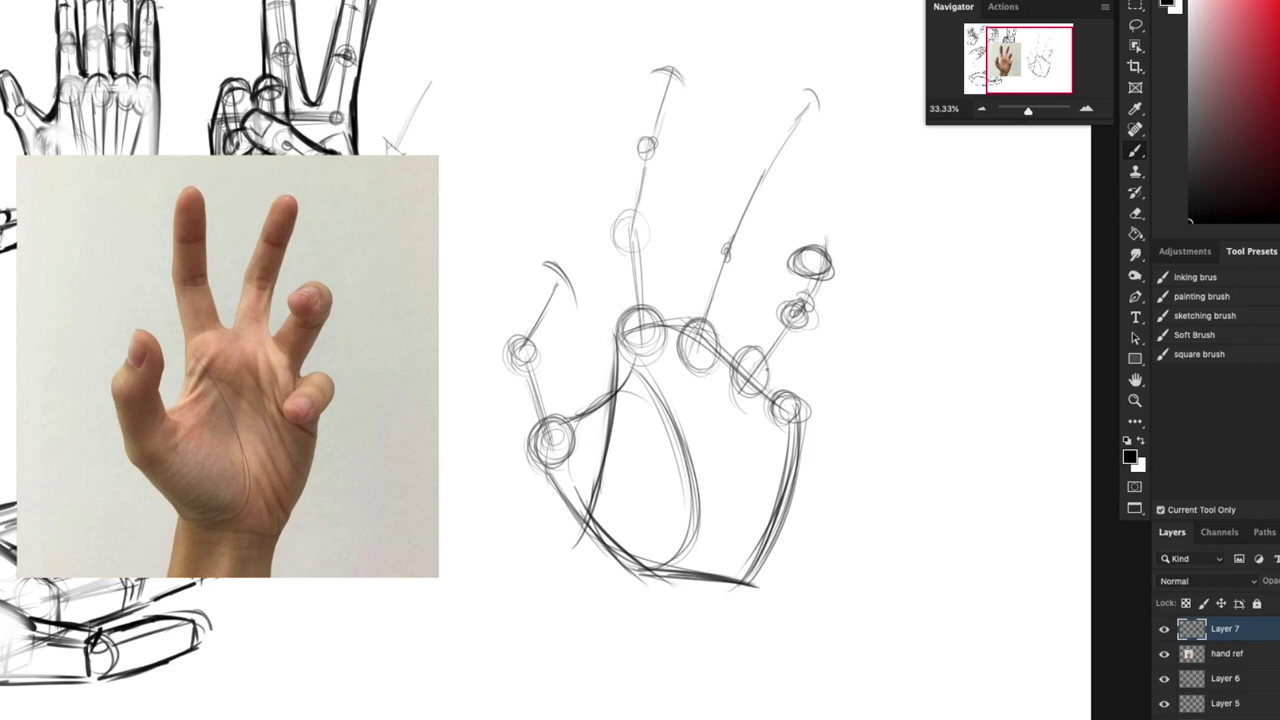
{"action": "left_click_drag", "start_coordinate": [769, 391], "coordinate": [791, 321]}
Step: Mark the curled little finger with a joint circle beyond its knuckle and a curved fingertip arc over the palm
{"action": "mouse_move", "coordinate": [830, 375]}
{"action": "left_mouse_down"}
{"action": "mouse_move", "coordinate": [815, 362]}
{"action": "mouse_move", "coordinate": [836, 372]}
{"action": "mouse_move", "coordinate": [825, 374]}
{"action": "left_mouse_up"}
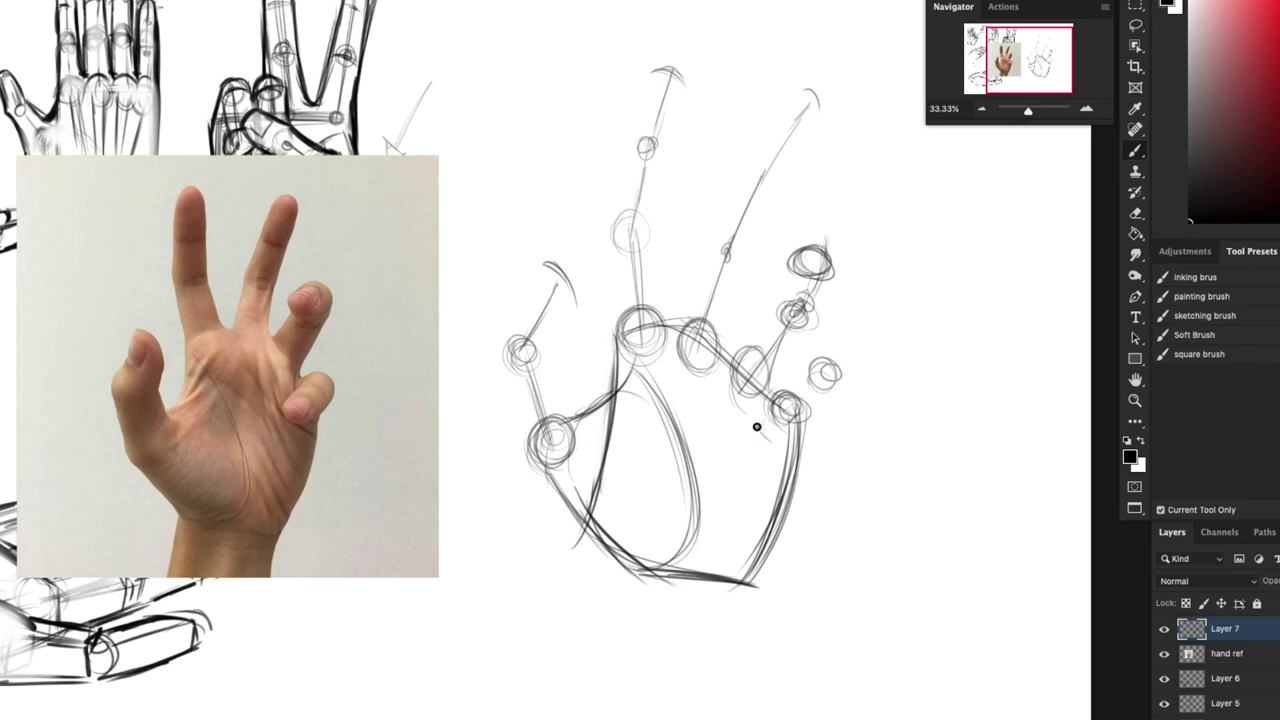
{"action": "left_click_drag", "start_coordinate": [757, 426], "coordinate": [790, 420]}
{"action": "left_click_drag", "start_coordinate": [732, 419], "coordinate": [719, 454]}
Step: Outline the index finger's thumb-side edge, rounded tip and inner base with dark strokes, and erase stray marks along it
{"action": "mouse_move", "coordinate": [599, 341]}
{"action": "left_mouse_down"}
{"action": "mouse_move", "coordinate": [601, 419]}
{"action": "mouse_move", "coordinate": [597, 240]}
{"action": "mouse_move", "coordinate": [672, 352]}
{"action": "left_mouse_up"}
{"action": "mouse_move", "coordinate": [600, 290]}
{"action": "left_mouse_down"}
{"action": "mouse_move", "coordinate": [597, 238]}
{"action": "mouse_move", "coordinate": [638, 116]}
{"action": "mouse_move", "coordinate": [668, 190]}
{"action": "mouse_move", "coordinate": [596, 254]}
{"action": "mouse_move", "coordinate": [591, 189]}
{"action": "mouse_move", "coordinate": [628, 114]}
{"action": "left_mouse_up"}
{"action": "left_click_drag", "start_coordinate": [569, 272], "coordinate": [581, 341]}
{"action": "mouse_move", "coordinate": [673, 124]}
{"action": "left_mouse_down"}
{"action": "mouse_move", "coordinate": [655, 196]}
{"action": "mouse_move", "coordinate": [662, 179]}
{"action": "left_mouse_up"}
{"action": "key", "text": "e"}
{"action": "left_click_drag", "start_coordinate": [662, 131], "coordinate": [649, 189]}
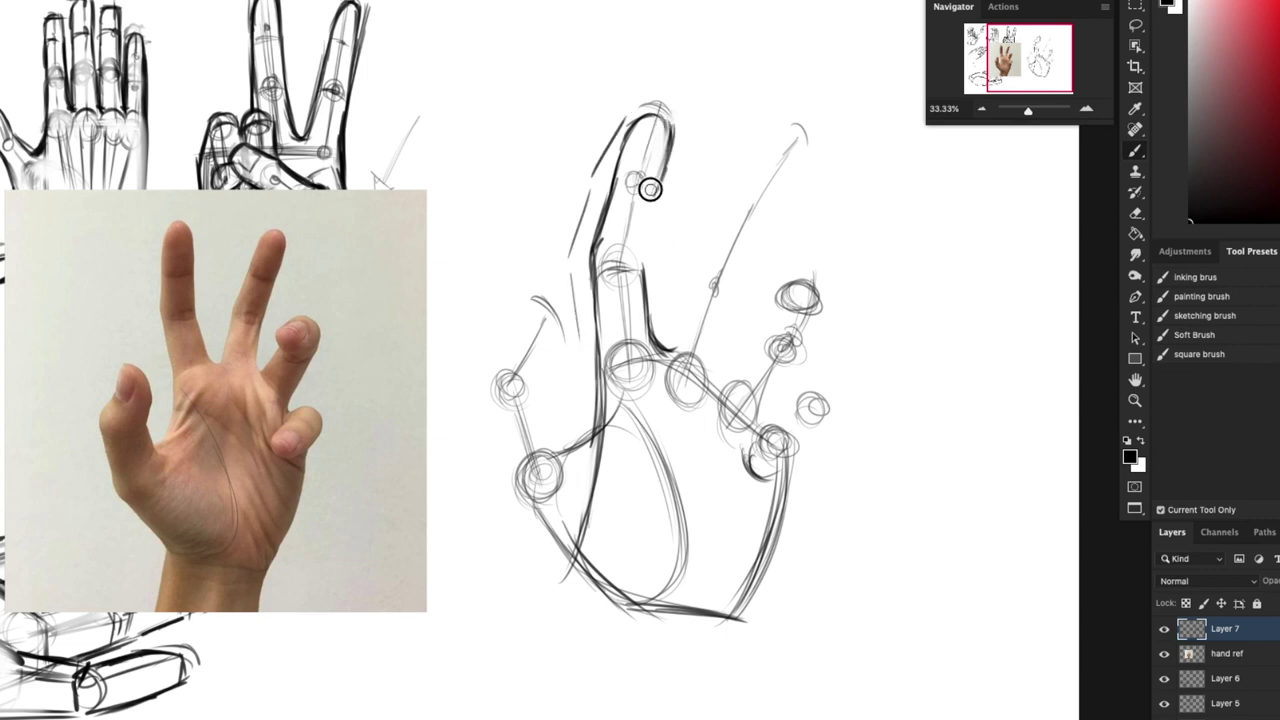
Step: Outline the index finger's inner side from the middle joint to the tip and clean up its thumb-side edge
{"action": "key", "text": "b"}
{"action": "left_click_drag", "start_coordinate": [640, 262], "coordinate": [651, 206]}
{"action": "left_click_drag", "start_coordinate": [640, 266], "coordinate": [667, 152]}
{"action": "left_click_drag", "start_coordinate": [652, 204], "coordinate": [668, 122]}
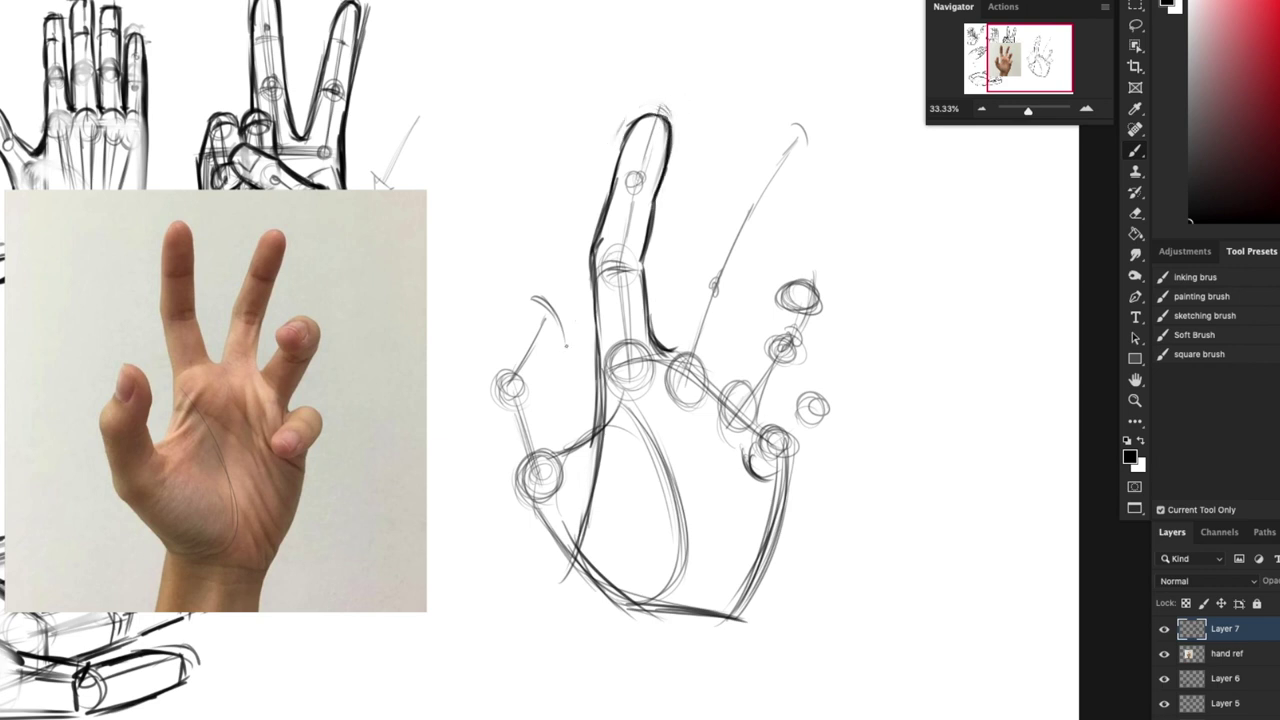
{"action": "left_click_drag", "start_coordinate": [595, 280], "coordinate": [589, 360]}
Step: Draw a separate side-view outline of a gently bent finger above the hand sketch
{"action": "mouse_move", "coordinate": [464, 148]}
{"action": "left_mouse_down"}
{"action": "mouse_move", "coordinate": [521, 82]}
{"action": "mouse_move", "coordinate": [583, 47]}
{"action": "mouse_move", "coordinate": [659, 34]}
{"action": "left_mouse_up"}
{"action": "mouse_move", "coordinate": [507, 182]}
{"action": "left_mouse_down"}
{"action": "mouse_move", "coordinate": [546, 130]}
{"action": "mouse_move", "coordinate": [668, 58]}
{"action": "mouse_move", "coordinate": [671, 38]}
{"action": "left_mouse_up"}
{"action": "left_click_drag", "start_coordinate": [594, 95], "coordinate": [508, 182]}
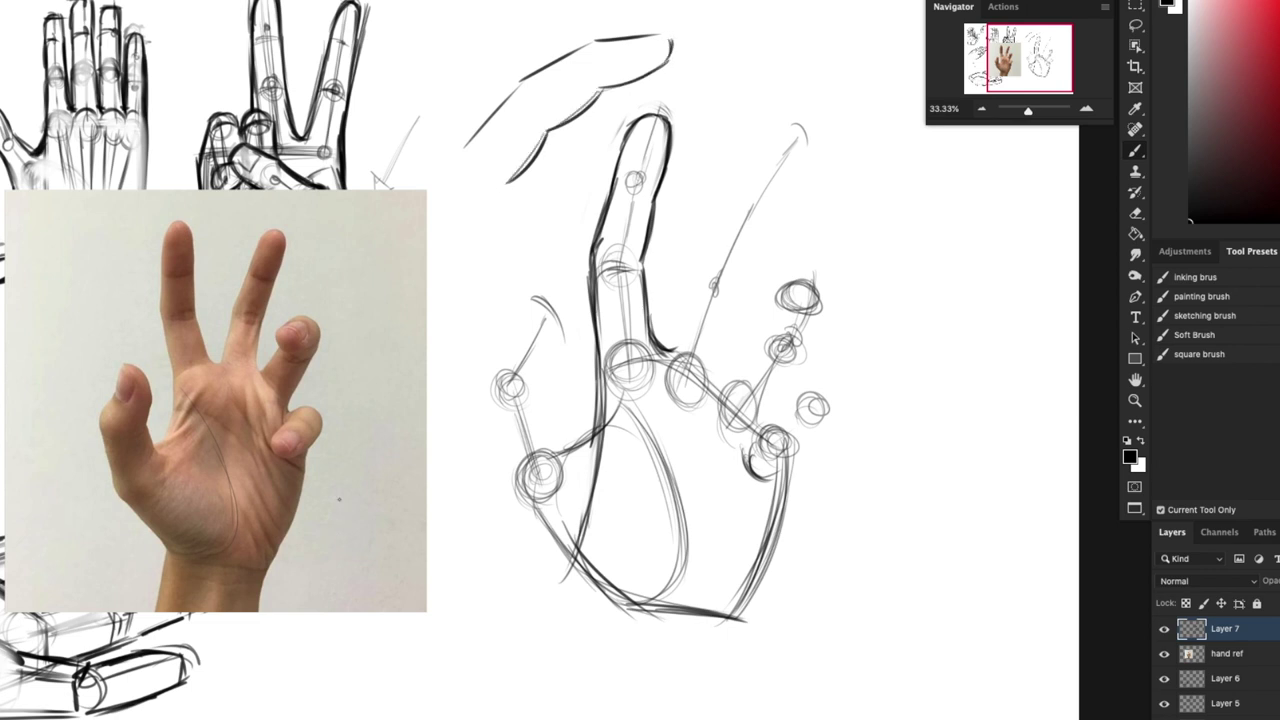
Step: Taper the index fingertip along its thumb-side edge, undoing the unwanted strokes
{"action": "mouse_move", "coordinate": [646, 116]}
{"action": "left_mouse_down"}
{"action": "mouse_move", "coordinate": [595, 234]}
{"action": "mouse_move", "coordinate": [611, 180]}
{"action": "left_mouse_up"}
{"action": "key", "text": "super+z"}
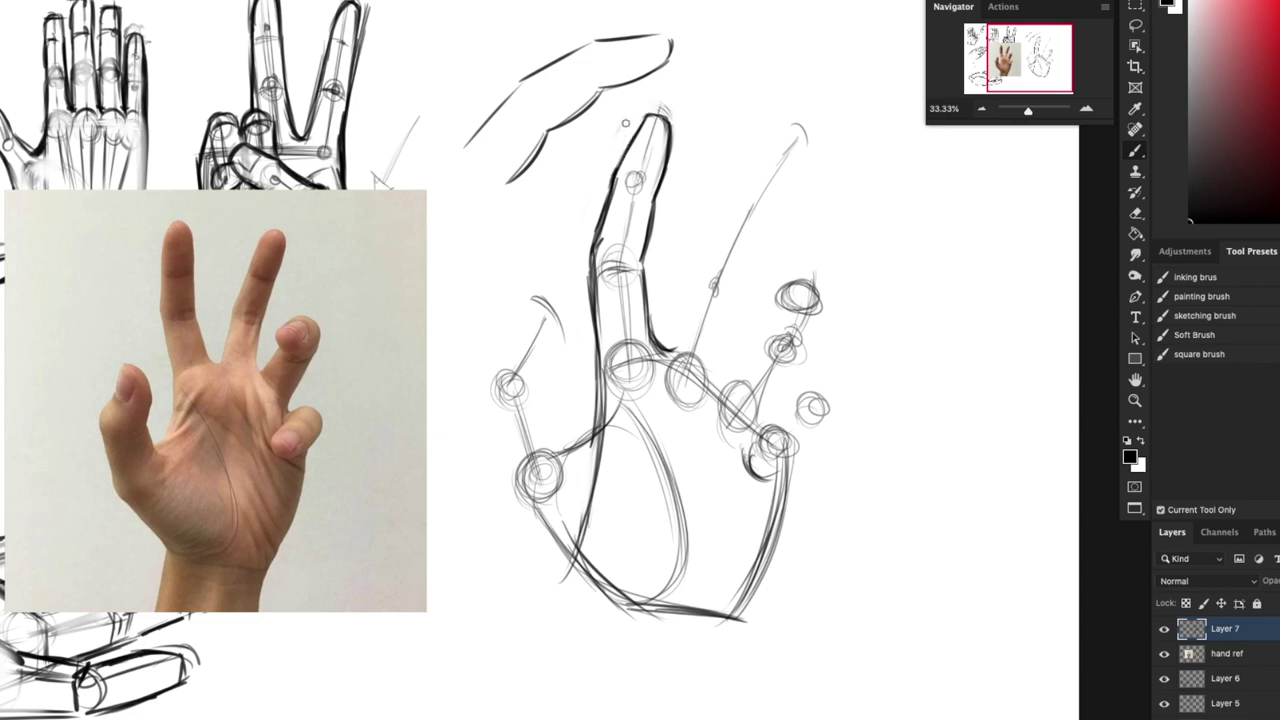
{"action": "key", "text": "super+z"}
{"action": "key", "text": "super+z"}
Step: Outline both sides of the middle finger's lower and middle segments and add its curved joint lines
{"action": "mouse_move", "coordinate": [643, 287]}
{"action": "left_mouse_down"}
{"action": "mouse_move", "coordinate": [668, 346]}
{"action": "mouse_move", "coordinate": [687, 306]}
{"action": "left_mouse_up"}
{"action": "left_click_drag", "start_coordinate": [671, 346], "coordinate": [694, 268]}
{"action": "mouse_move", "coordinate": [695, 264]}
{"action": "left_mouse_down"}
{"action": "mouse_move", "coordinate": [742, 200]}
{"action": "mouse_move", "coordinate": [726, 296]}
{"action": "left_mouse_up"}
{"action": "left_click_drag", "start_coordinate": [731, 296], "coordinate": [726, 378]}
{"action": "left_click_drag", "start_coordinate": [727, 322], "coordinate": [728, 382]}
{"action": "mouse_move", "coordinate": [741, 201]}
{"action": "left_mouse_down"}
{"action": "mouse_move", "coordinate": [762, 208]}
{"action": "mouse_move", "coordinate": [733, 303]}
{"action": "left_mouse_up"}
{"action": "left_click_drag", "start_coordinate": [738, 200], "coordinate": [692, 270]}
{"action": "left_click_drag", "start_coordinate": [693, 266], "coordinate": [676, 340]}
Step: Outline the middle finger's rounded tip and restate its outer side down to the middle joint
{"action": "left_click_drag", "start_coordinate": [740, 202], "coordinate": [775, 145]}
{"action": "left_click_drag", "start_coordinate": [766, 147], "coordinate": [806, 156]}
{"action": "left_click_drag", "start_coordinate": [806, 156], "coordinate": [803, 184]}
{"action": "left_click_drag", "start_coordinate": [808, 171], "coordinate": [772, 232]}
{"action": "left_click_drag", "start_coordinate": [778, 222], "coordinate": [735, 312]}
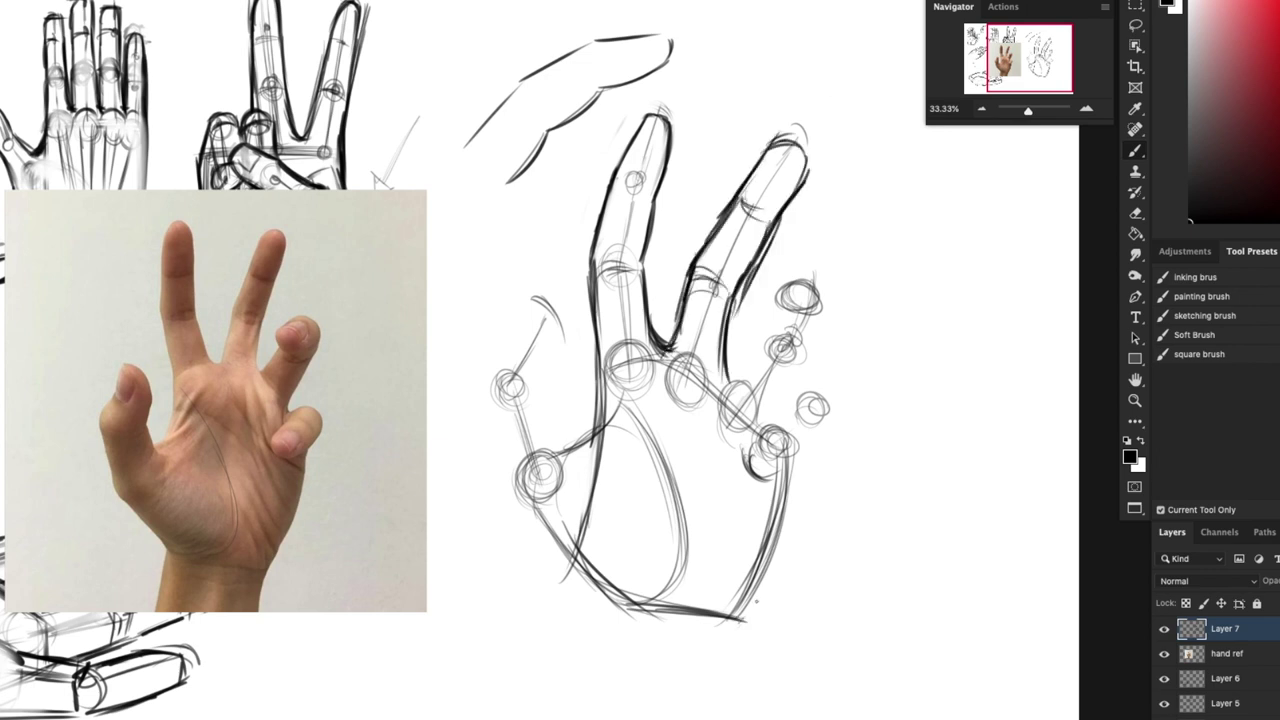
Step: Draw a thick outer edge on the little-finger side of the palm and outline both sides of the bent ring finger
{"action": "mouse_move", "coordinate": [812, 452]}
{"action": "left_mouse_down"}
{"action": "mouse_move", "coordinate": [785, 545]}
{"action": "mouse_move", "coordinate": [740, 620]}
{"action": "mouse_move", "coordinate": [778, 578]}
{"action": "mouse_move", "coordinate": [820, 457]}
{"action": "mouse_move", "coordinate": [737, 610]}
{"action": "left_mouse_up"}
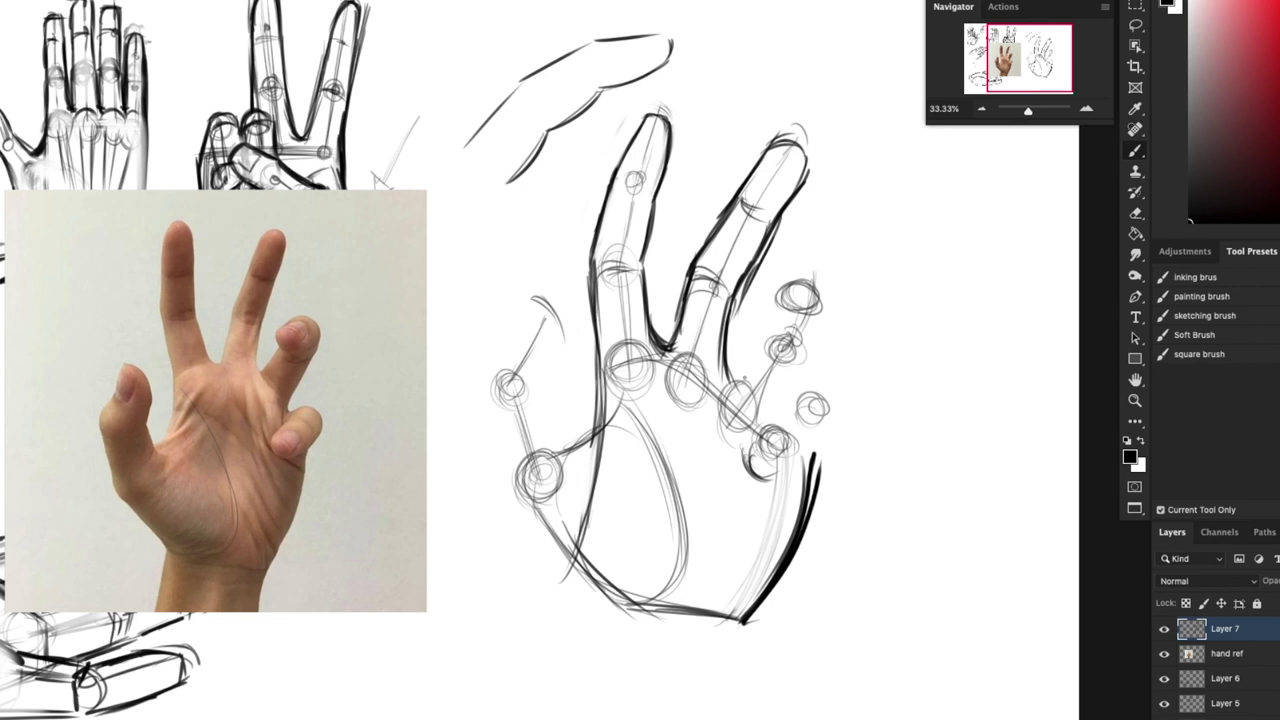
{"action": "mouse_move", "coordinate": [723, 352]}
{"action": "left_mouse_down"}
{"action": "mouse_move", "coordinate": [741, 392]}
{"action": "mouse_move", "coordinate": [730, 368]}
{"action": "mouse_move", "coordinate": [778, 340]}
{"action": "left_mouse_up"}
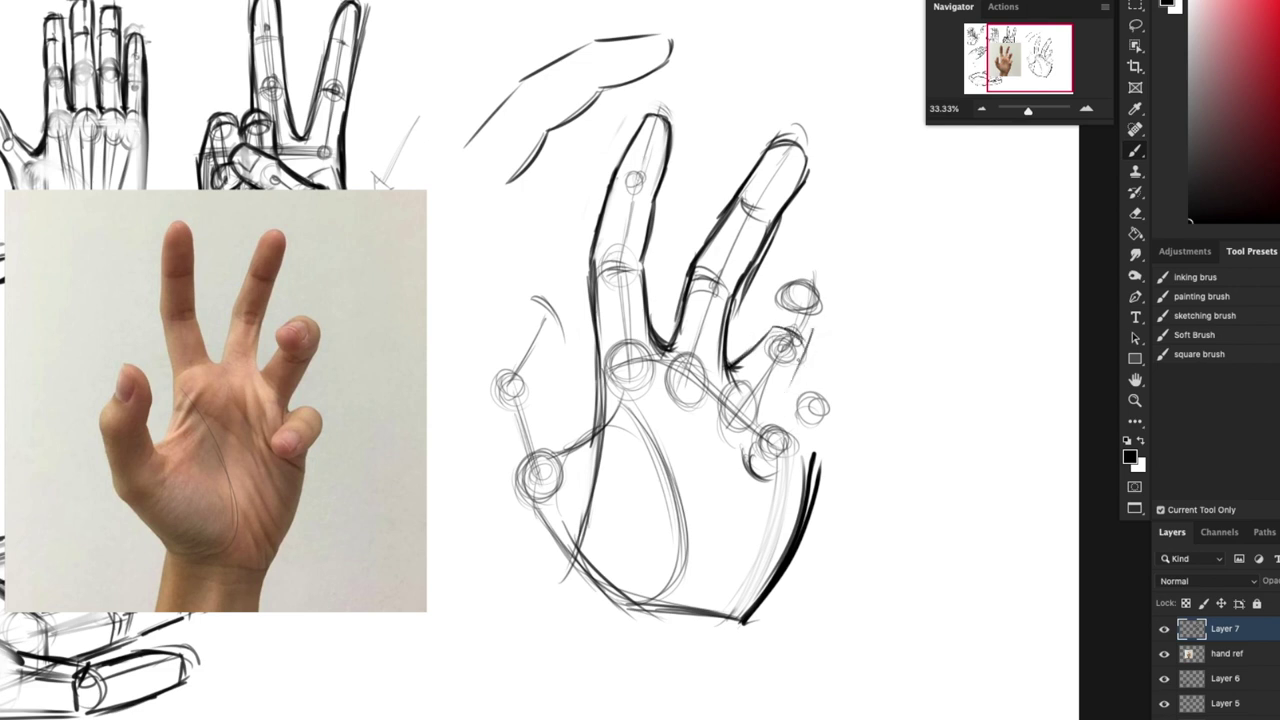
{"action": "mouse_move", "coordinate": [821, 319]}
{"action": "left_mouse_down"}
{"action": "mouse_move", "coordinate": [781, 412]}
{"action": "mouse_move", "coordinate": [822, 318]}
{"action": "left_mouse_up"}
{"action": "left_click_drag", "start_coordinate": [736, 364], "coordinate": [766, 326]}
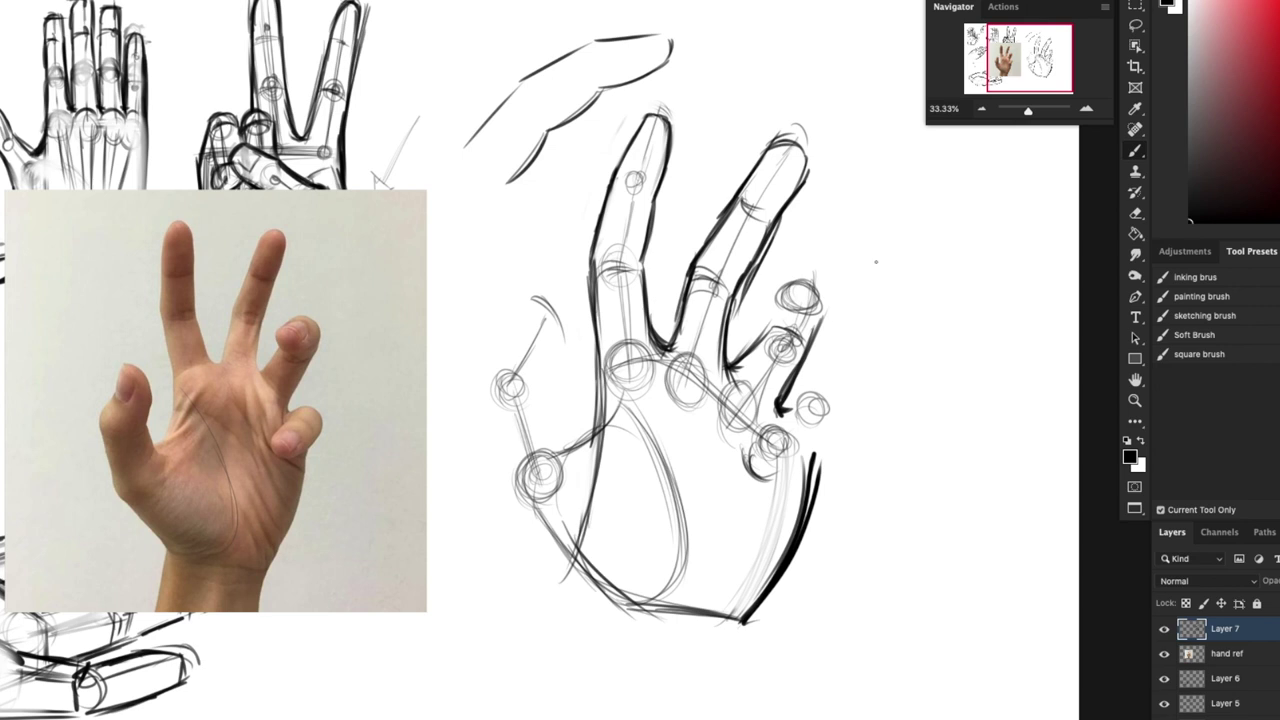
{"action": "left_click_drag", "start_coordinate": [824, 298], "coordinate": [796, 384]}
Step: Draw the ring finger's rounded, forward-facing tip with its inner contour and restate the finger's outer side
{"action": "mouse_move", "coordinate": [790, 284]}
{"action": "left_mouse_down"}
{"action": "mouse_move", "coordinate": [826, 292]}
{"action": "mouse_move", "coordinate": [822, 330]}
{"action": "left_mouse_up"}
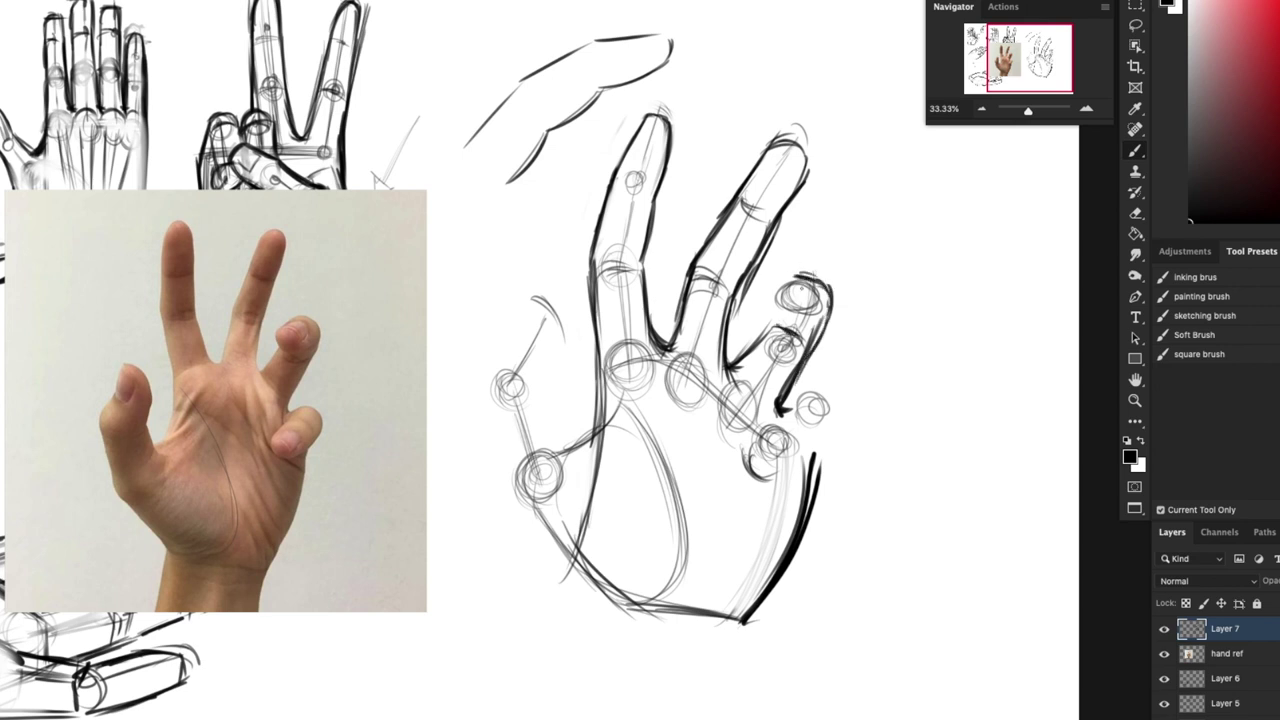
{"action": "mouse_move", "coordinate": [797, 276]}
{"action": "left_mouse_down"}
{"action": "mouse_move", "coordinate": [766, 290]}
{"action": "mouse_move", "coordinate": [777, 338]}
{"action": "mouse_move", "coordinate": [824, 316]}
{"action": "mouse_move", "coordinate": [831, 297]}
{"action": "mouse_move", "coordinate": [820, 338]}
{"action": "left_mouse_up"}
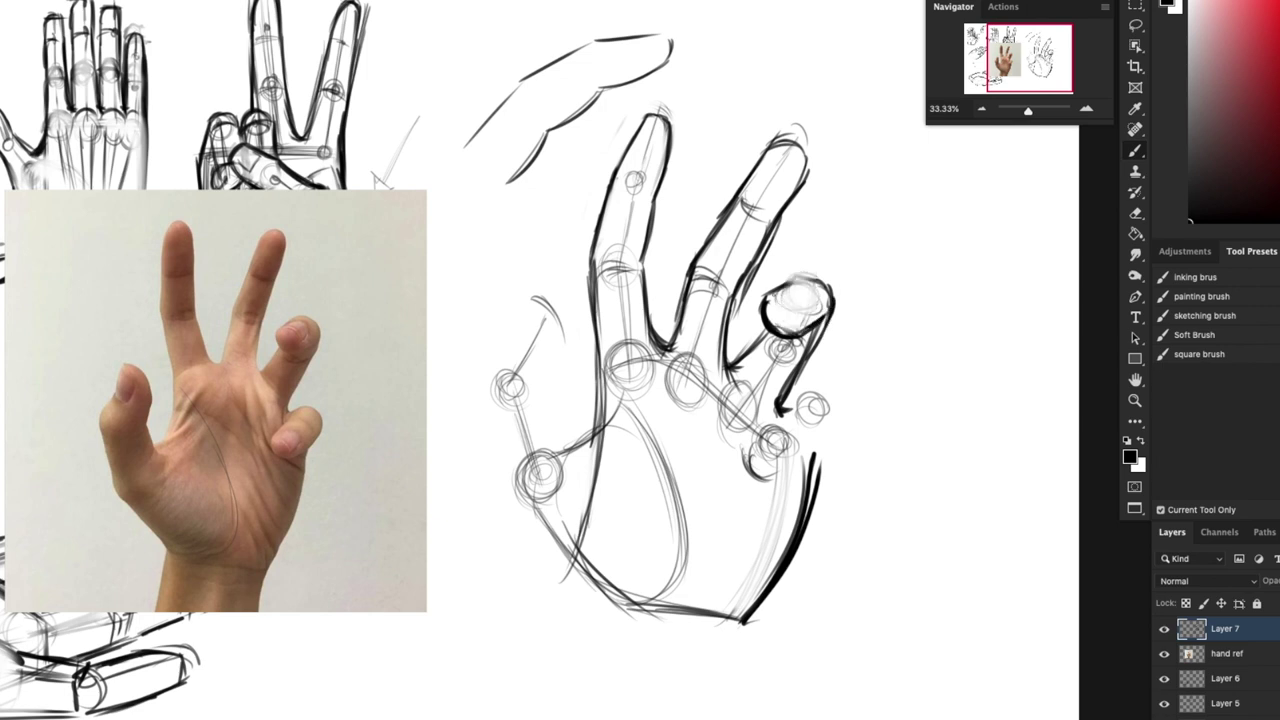
{"action": "mouse_move", "coordinate": [770, 297]}
{"action": "left_mouse_down"}
{"action": "mouse_move", "coordinate": [798, 276]}
{"action": "mouse_move", "coordinate": [834, 296]}
{"action": "mouse_move", "coordinate": [804, 278]}
{"action": "mouse_move", "coordinate": [782, 288]}
{"action": "left_mouse_up"}
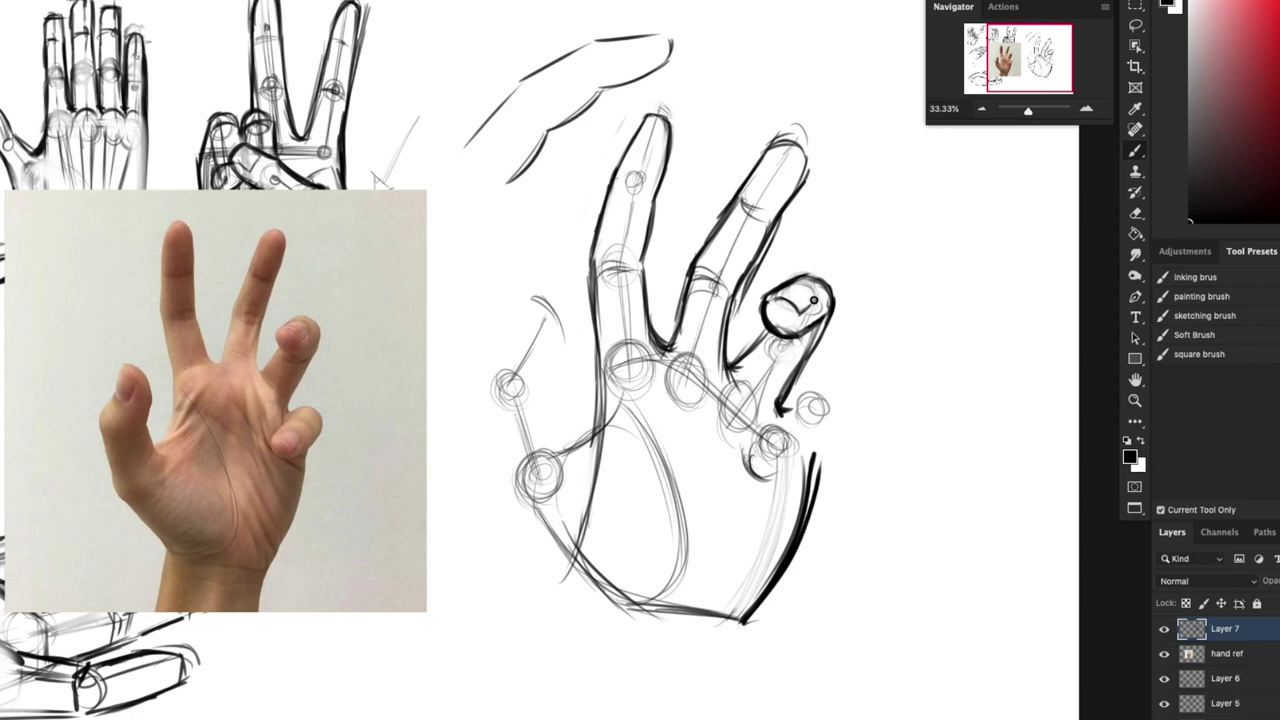
{"action": "left_click_drag", "start_coordinate": [813, 291], "coordinate": [796, 306]}
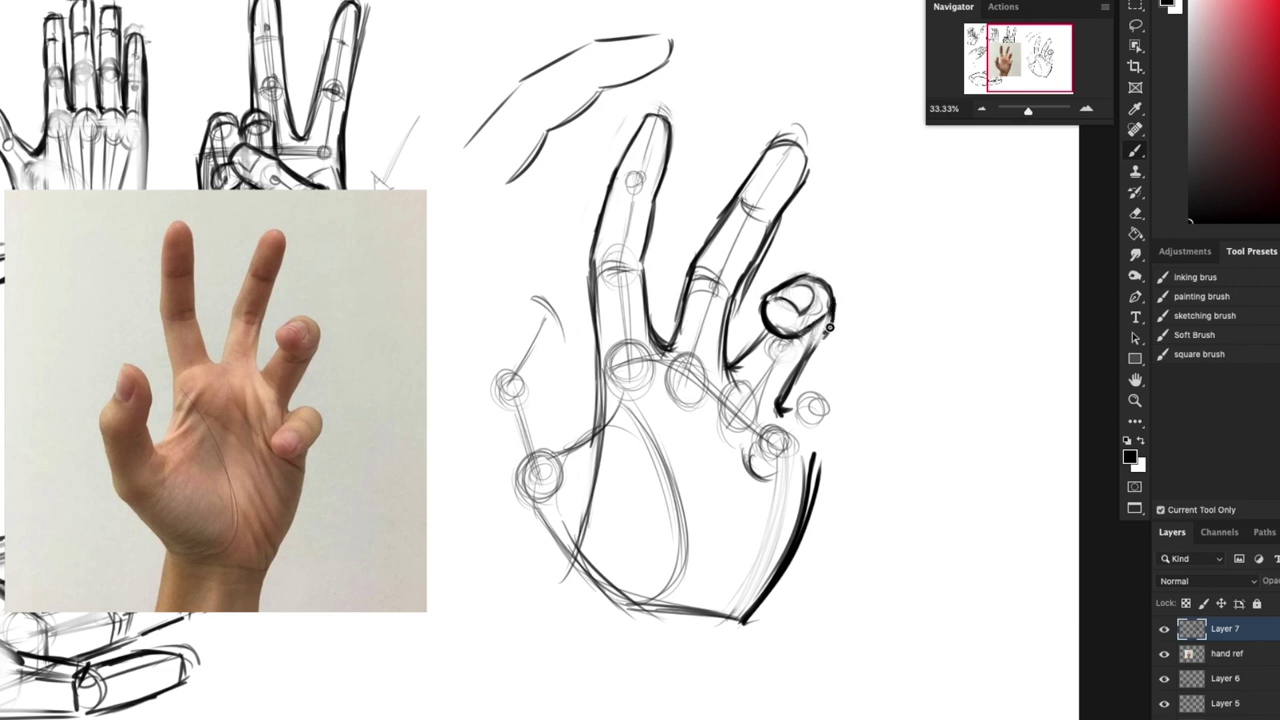
{"action": "left_click_drag", "start_coordinate": [832, 306], "coordinate": [786, 408]}
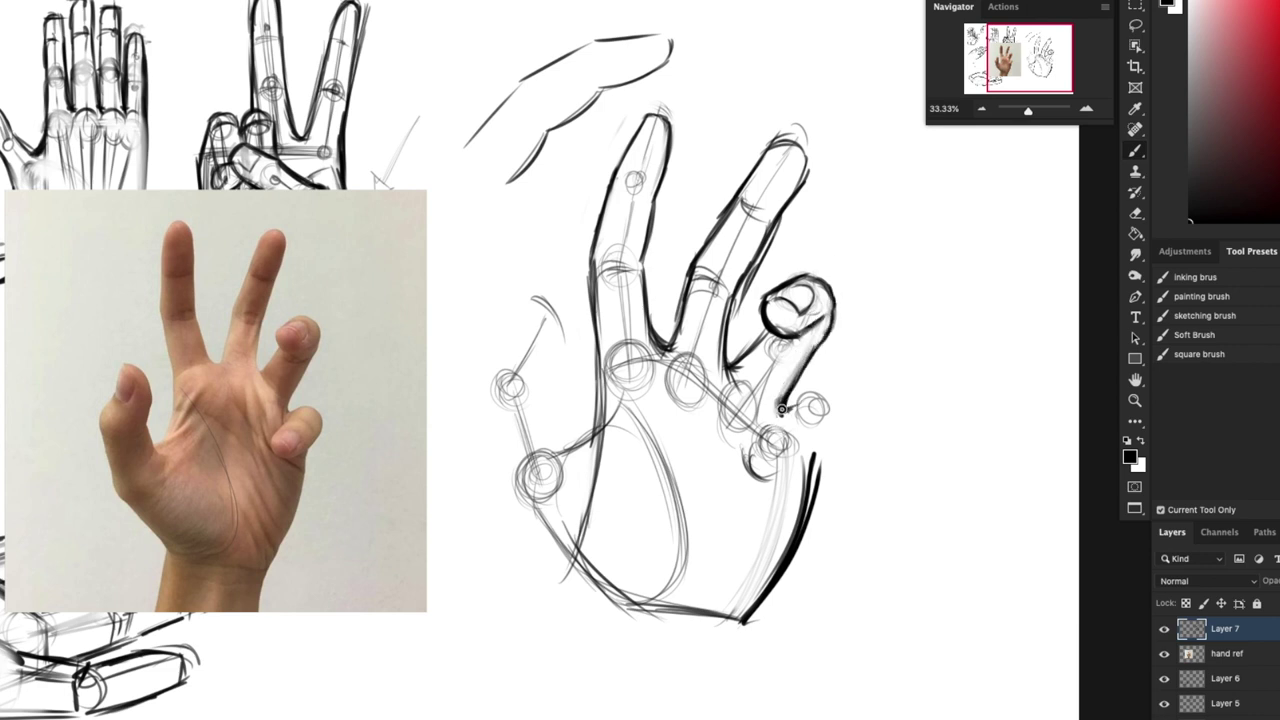
Step: Outline the curled little finger and draw joint ellipses inside its upper and lower ends
{"action": "mouse_move", "coordinate": [801, 399]}
{"action": "left_mouse_down"}
{"action": "mouse_move", "coordinate": [837, 397]}
{"action": "mouse_move", "coordinate": [849, 416]}
{"action": "mouse_move", "coordinate": [745, 482]}
{"action": "mouse_move", "coordinate": [745, 448]}
{"action": "left_mouse_up"}
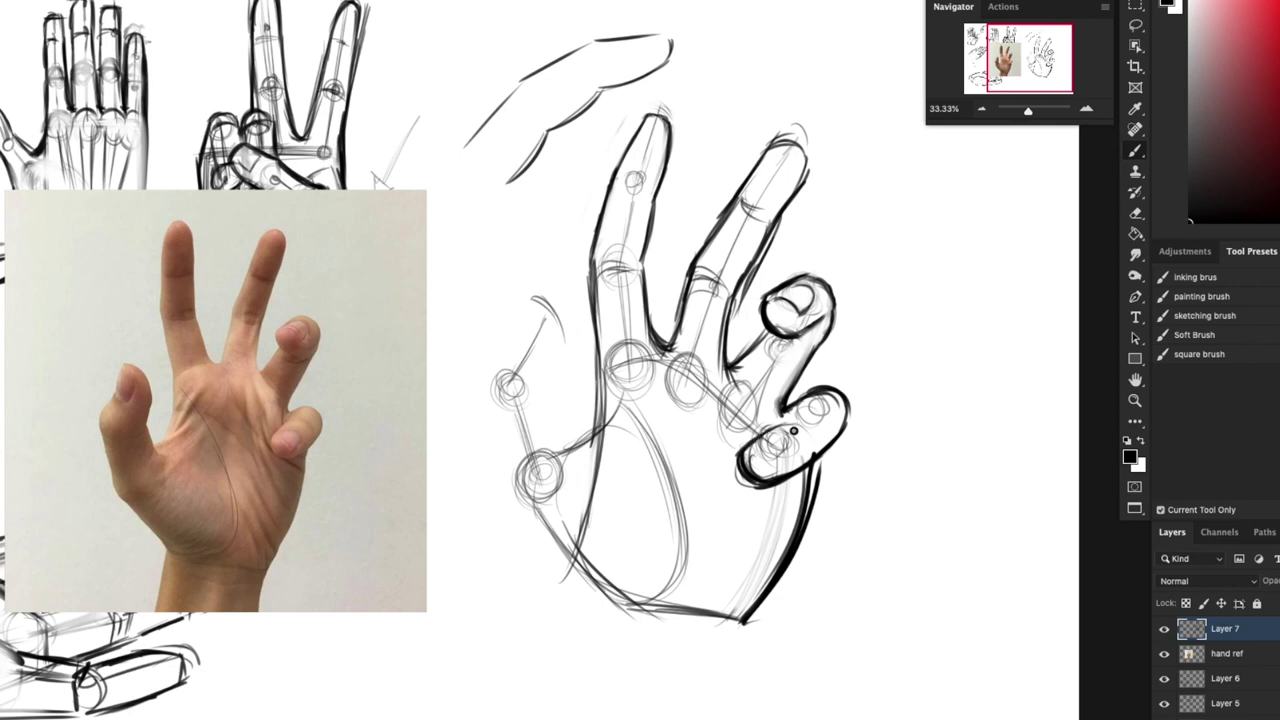
{"action": "mouse_move", "coordinate": [793, 431]}
{"action": "left_mouse_down"}
{"action": "mouse_move", "coordinate": [808, 450]}
{"action": "mouse_move", "coordinate": [795, 442]}
{"action": "left_mouse_up"}
{"action": "left_click_drag", "start_coordinate": [833, 397], "coordinate": [795, 448]}
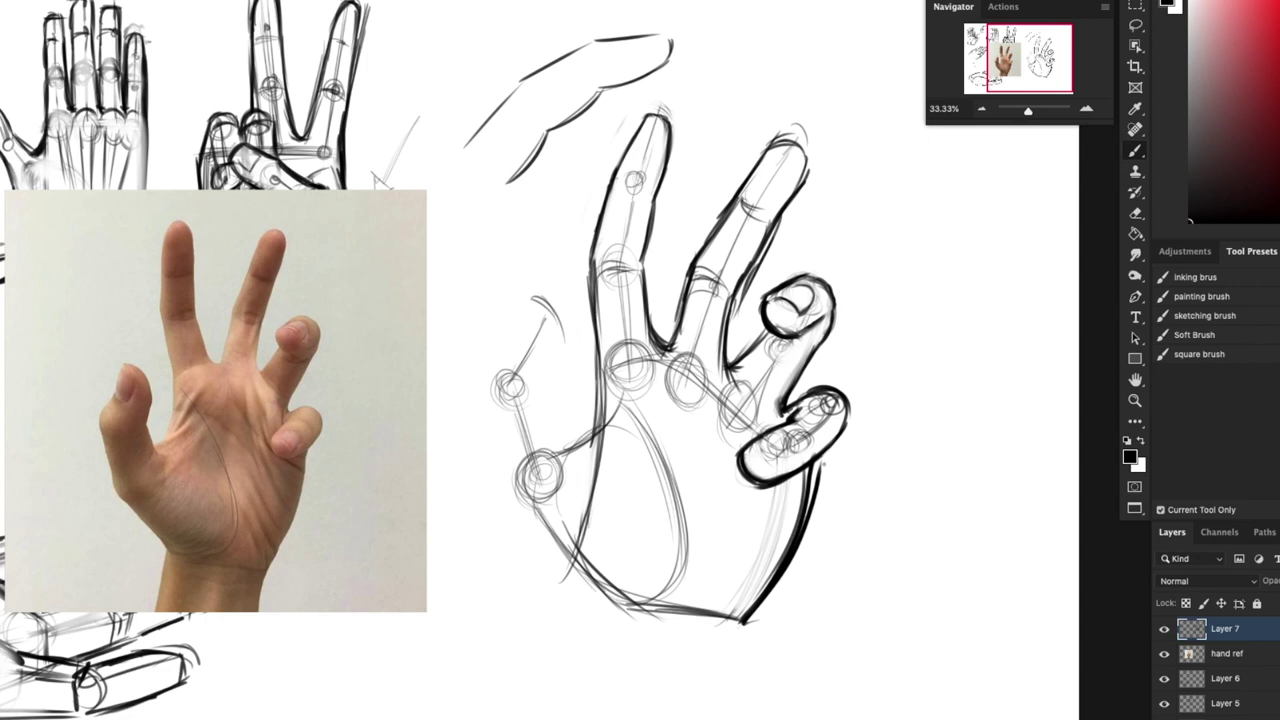
Step: Join the palm's outer edge to the little finger, thin its heavy line, and add a crease at the ring finger's base
{"action": "mouse_move", "coordinate": [820, 468]}
{"action": "left_mouse_down"}
{"action": "mouse_move", "coordinate": [804, 486]}
{"action": "mouse_move", "coordinate": [831, 457]}
{"action": "left_mouse_up"}
{"action": "mouse_move", "coordinate": [811, 484]}
{"action": "left_mouse_down"}
{"action": "mouse_move", "coordinate": [805, 515]}
{"action": "mouse_move", "coordinate": [821, 462]}
{"action": "left_mouse_up"}
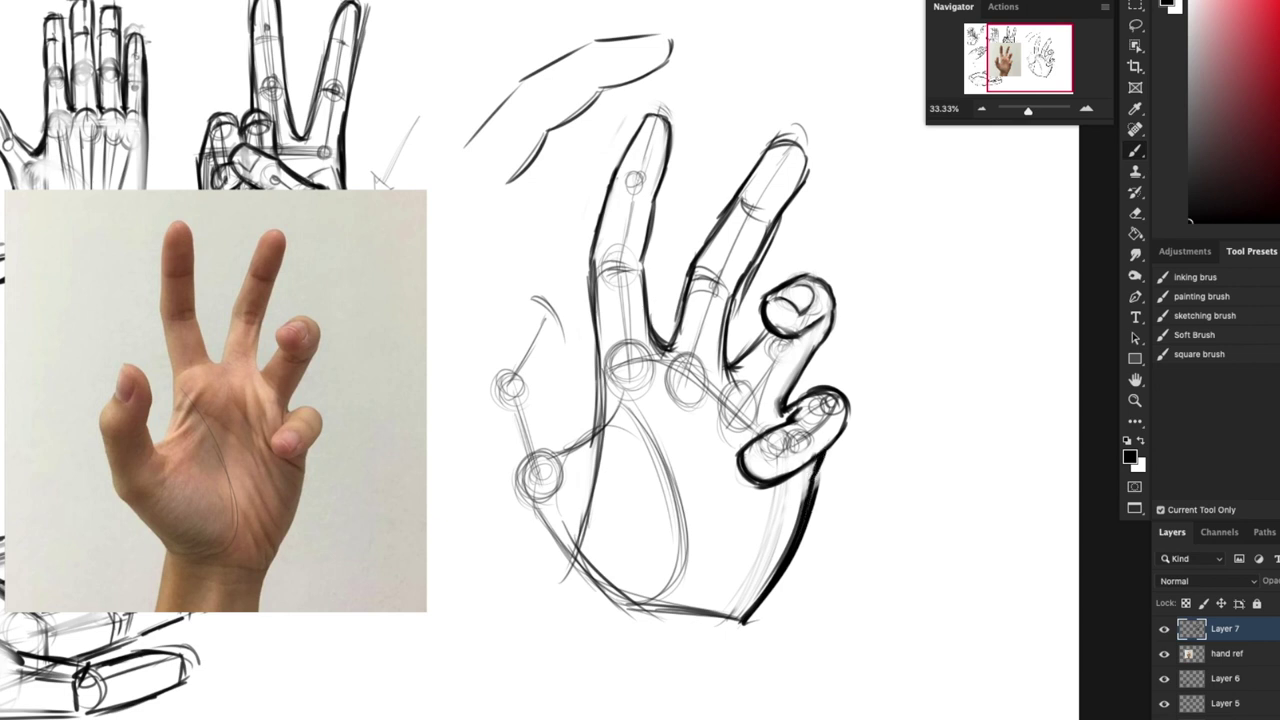
{"action": "key", "text": "ctrl+z"}
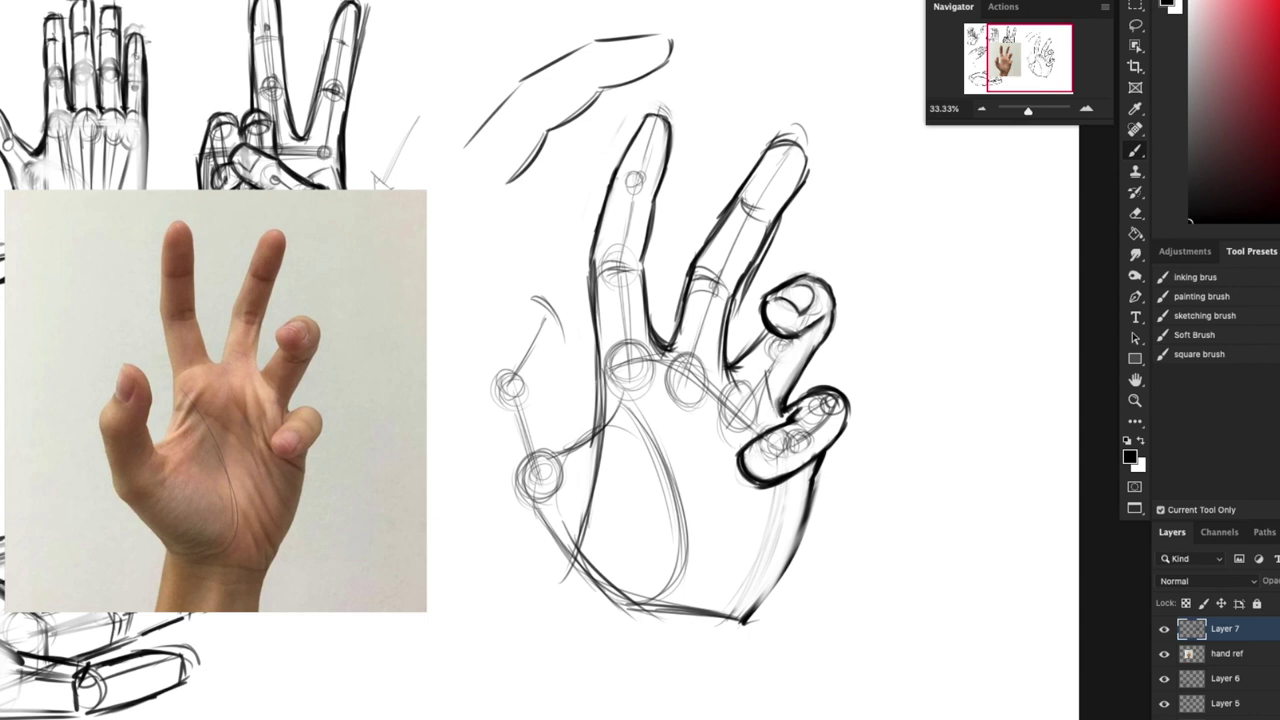
{"action": "left_click_drag", "start_coordinate": [766, 366], "coordinate": [778, 410]}
Step: Darken the web beside the thumb and outline the thumb's outer side from its upper segment down to the wrist
{"action": "mouse_move", "coordinate": [577, 448]}
{"action": "left_mouse_down"}
{"action": "mouse_move", "coordinate": [624, 398]}
{"action": "mouse_move", "coordinate": [557, 449]}
{"action": "left_mouse_up"}
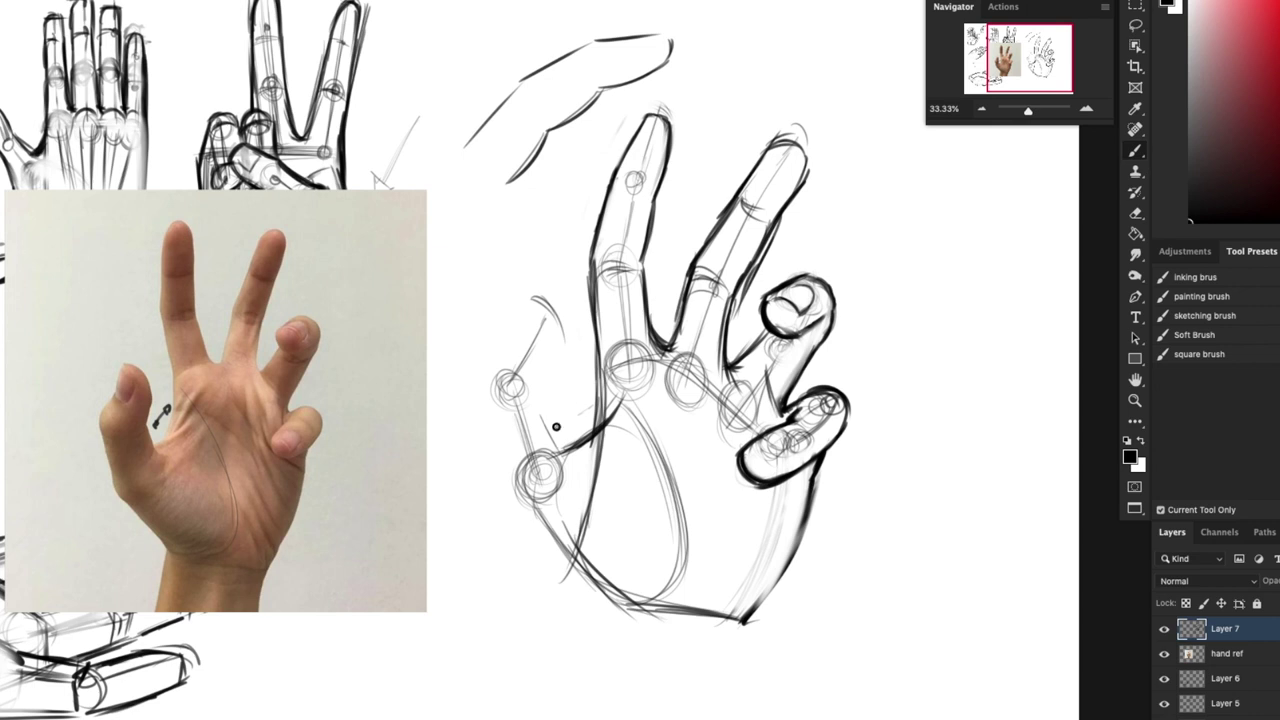
{"action": "left_click_drag", "start_coordinate": [548, 408], "coordinate": [565, 448]}
{"action": "left_click_drag", "start_coordinate": [494, 430], "coordinate": [517, 497]}
{"action": "mouse_move", "coordinate": [493, 425]}
{"action": "left_mouse_down"}
{"action": "mouse_move", "coordinate": [528, 512]}
{"action": "mouse_move", "coordinate": [608, 604]}
{"action": "left_mouse_up"}
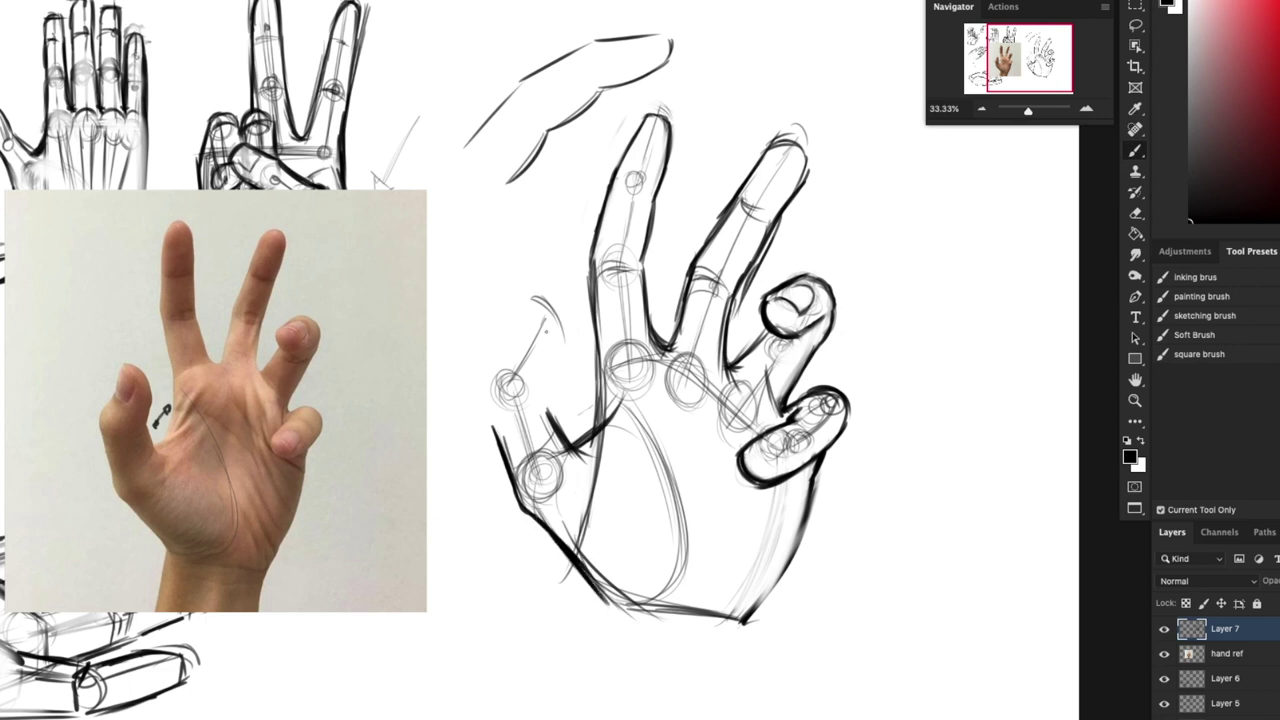
{"action": "mouse_move", "coordinate": [493, 430]}
{"action": "left_mouse_down"}
{"action": "mouse_move", "coordinate": [487, 388]}
{"action": "mouse_move", "coordinate": [495, 436]}
{"action": "mouse_move", "coordinate": [493, 385]}
{"action": "mouse_move", "coordinate": [494, 432]}
{"action": "left_mouse_up"}
{"action": "left_click_drag", "start_coordinate": [522, 310], "coordinate": [484, 458]}
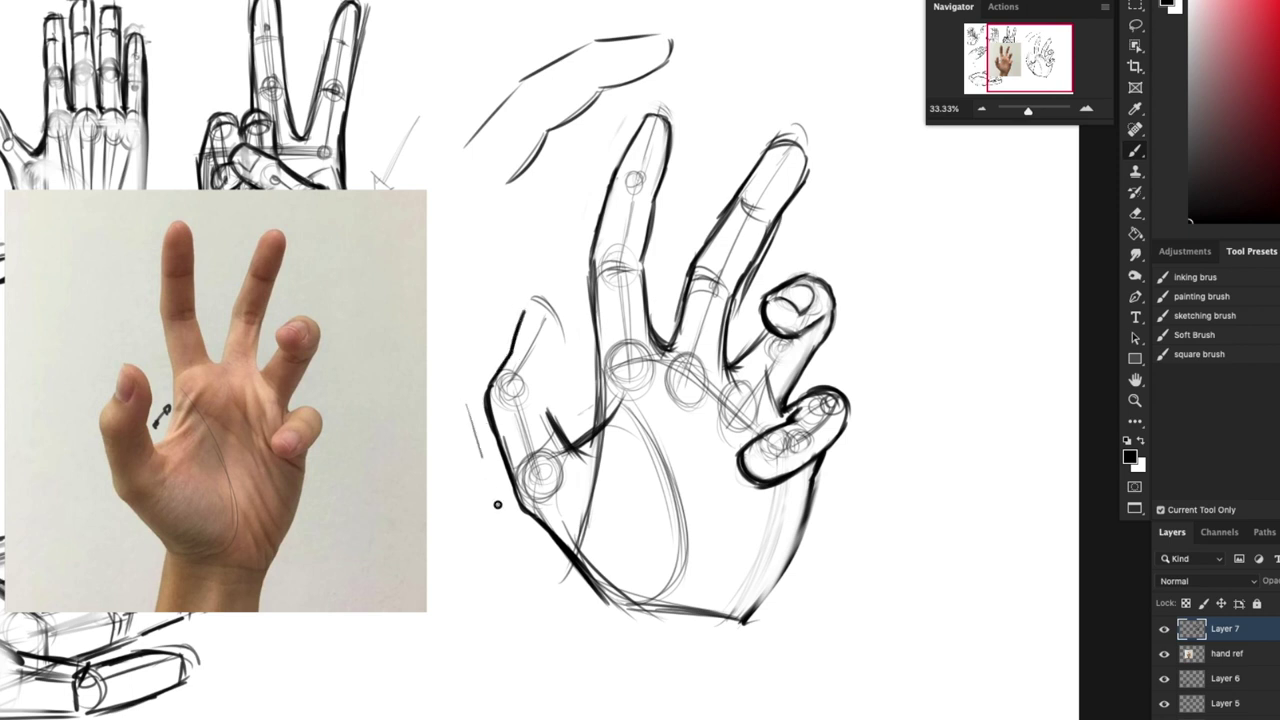
Step: Outline the thumb's rounded tip and inner side down to the web, and add straight guide lines outside its outer edge
{"action": "left_click_drag", "start_coordinate": [505, 516], "coordinate": [568, 574]}
{"action": "mouse_move", "coordinate": [469, 387]}
{"action": "left_mouse_down"}
{"action": "mouse_move", "coordinate": [508, 317]}
{"action": "mouse_move", "coordinate": [553, 308]}
{"action": "mouse_move", "coordinate": [563, 351]}
{"action": "left_mouse_up"}
{"action": "mouse_move", "coordinate": [550, 300]}
{"action": "left_mouse_down"}
{"action": "mouse_move", "coordinate": [564, 362]}
{"action": "mouse_move", "coordinate": [548, 398]}
{"action": "mouse_move", "coordinate": [574, 449]}
{"action": "left_mouse_up"}
{"action": "key", "text": "super+z"}
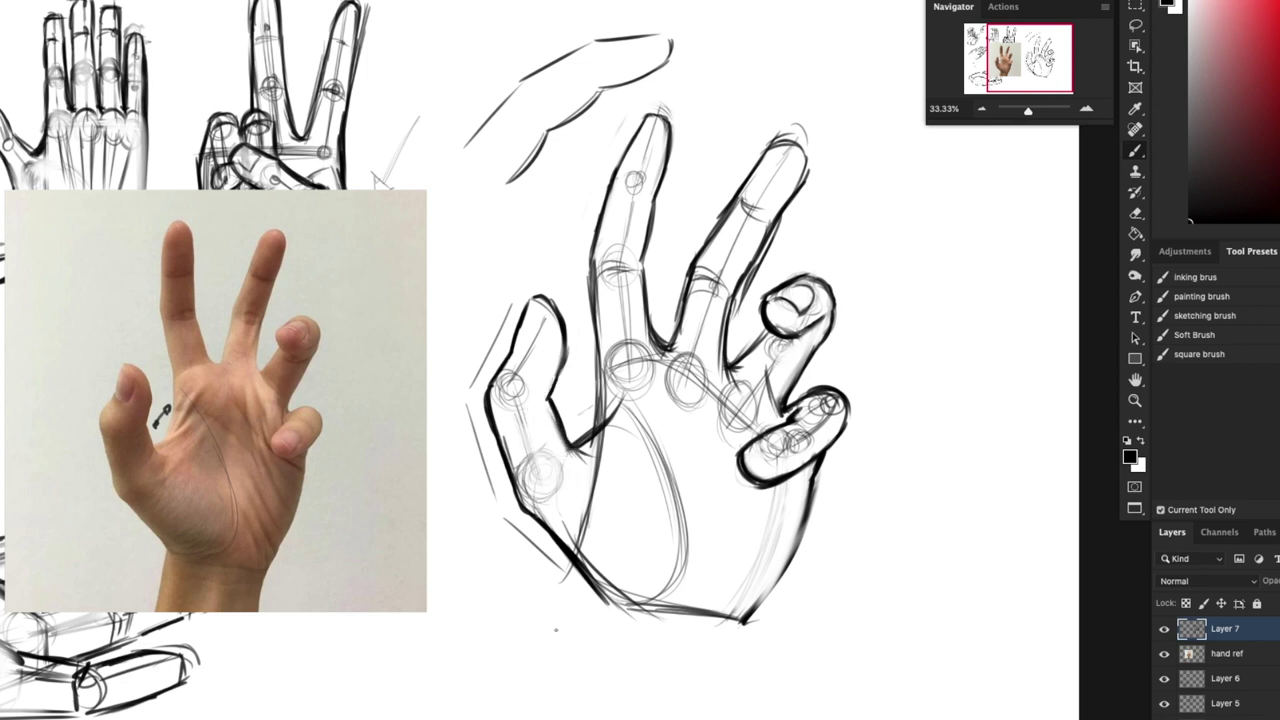
{"action": "mouse_move", "coordinate": [571, 447]}
{"action": "left_mouse_down"}
{"action": "mouse_move", "coordinate": [597, 399]}
{"action": "mouse_move", "coordinate": [586, 441]}
{"action": "left_mouse_up"}
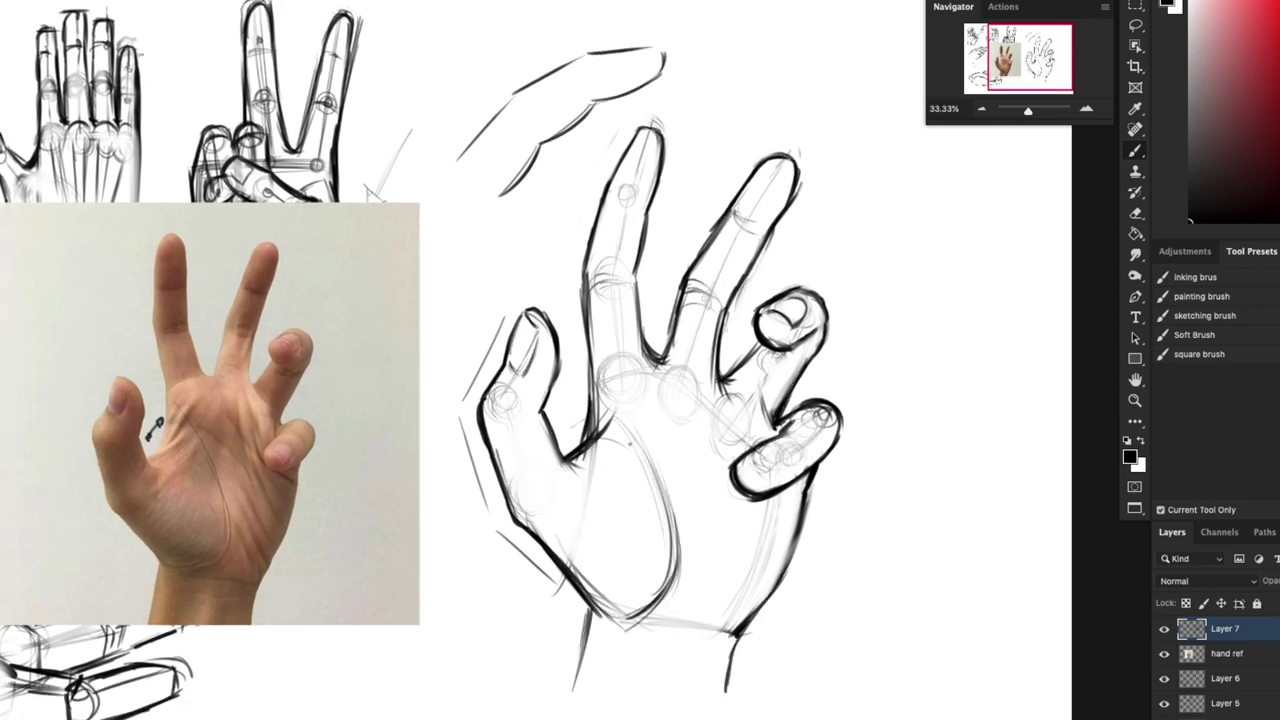
Step: Add palm creases below the ring and little fingers, a little fingernail, and a guide line outside the little-finger side
{"action": "left_click_drag", "start_coordinate": [690, 391], "coordinate": [709, 446]}
{"action": "left_click_drag", "start_coordinate": [724, 507], "coordinate": [746, 600]}
{"action": "left_click_drag", "start_coordinate": [710, 394], "coordinate": [747, 456]}
{"action": "left_click_drag", "start_coordinate": [742, 470], "coordinate": [762, 484]}
{"action": "left_click_drag", "start_coordinate": [875, 420], "coordinate": [823, 490]}
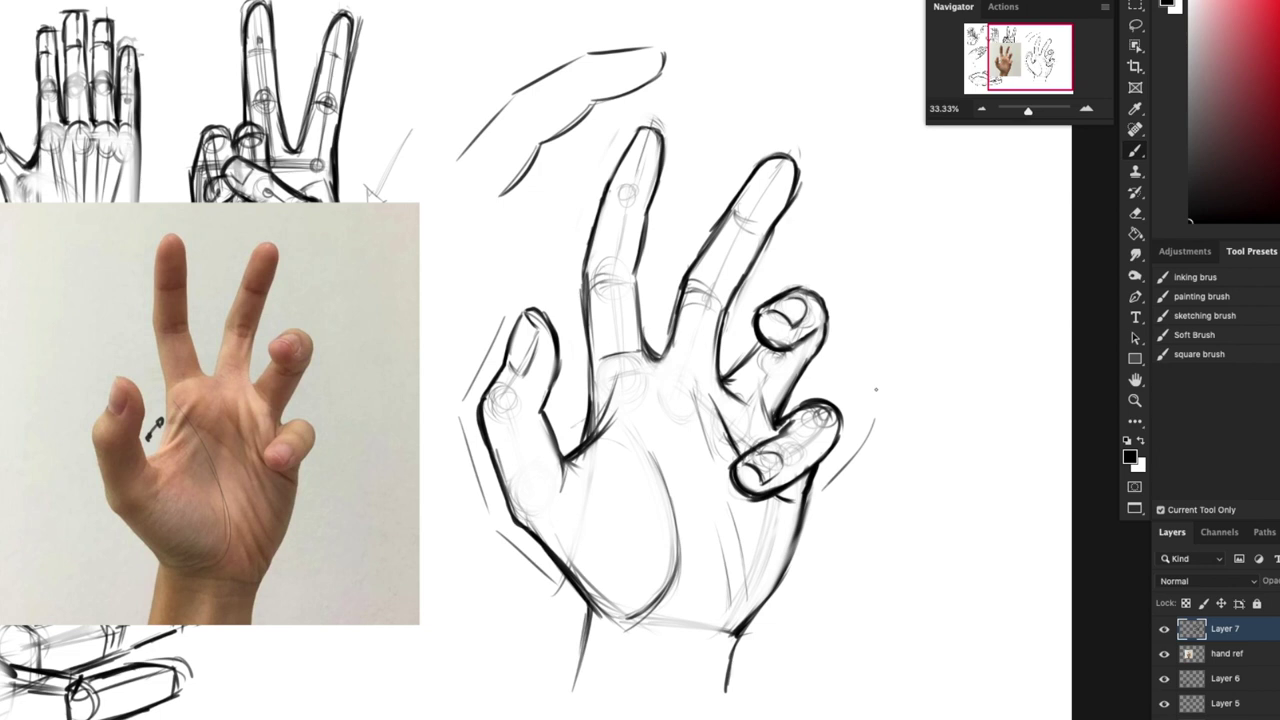
Step: Add a new layer beneath Layer 7, paint the hand and wrist mid-grey, and brush lighter grey over the palm
{"action": "key", "text": "super+shift+n"}
{"action": "left_click_drag", "start_coordinate": [1230, 629], "coordinate": [1243, 665]}
{"action": "left_click", "coordinate": [1190, 112]}
{"action": "mouse_move", "coordinate": [645, 145]}
{"action": "left_mouse_down"}
{"action": "mouse_move", "coordinate": [768, 201]}
{"action": "mouse_move", "coordinate": [634, 563]}
{"action": "mouse_move", "coordinate": [708, 685]}
{"action": "left_mouse_up"}
{"action": "left_click", "coordinate": [1189, 45]}
{"action": "left_click_drag", "start_coordinate": [626, 377], "coordinate": [697, 377]}
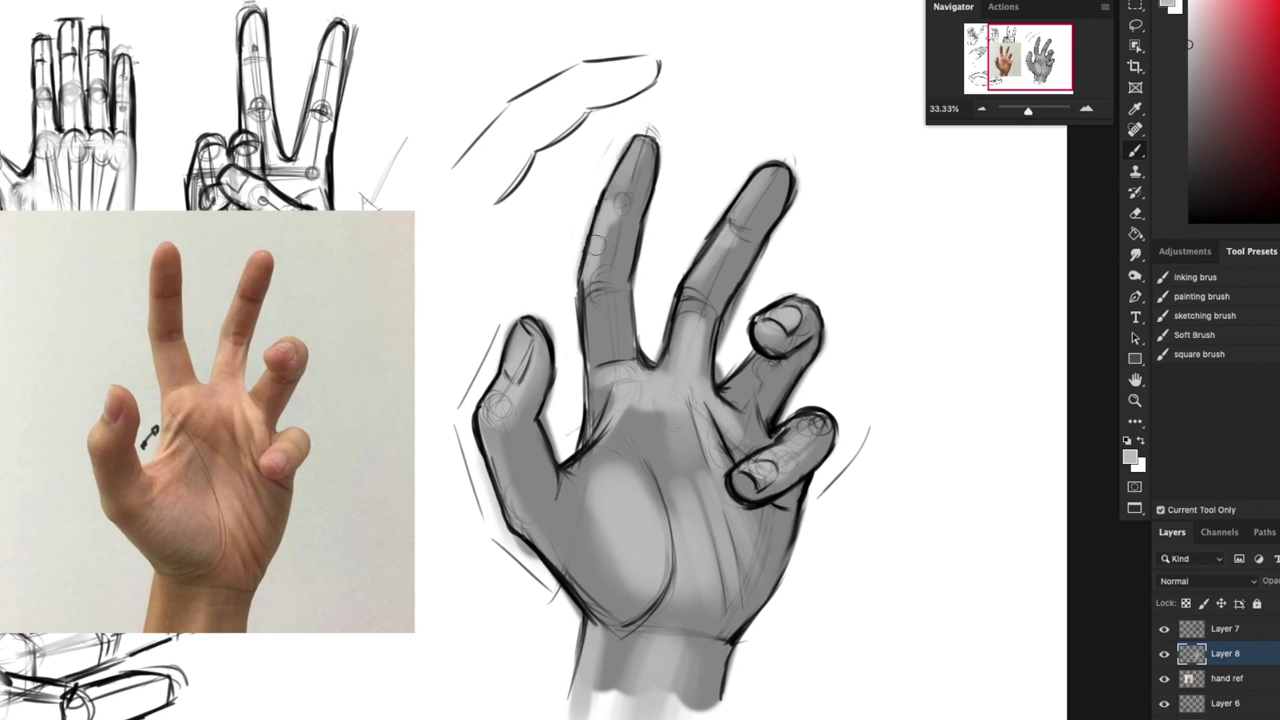
Step: Paint darker grey shadows on the fingers, the thumb and the hollow of the palm
{"action": "left_click_drag", "start_coordinate": [595, 285], "coordinate": [594, 378]}
{"action": "left_click", "coordinate": [1190, 175]}
{"action": "mouse_move", "coordinate": [612, 270]}
{"action": "left_mouse_down"}
{"action": "mouse_move", "coordinate": [648, 189]}
{"action": "mouse_move", "coordinate": [622, 370]}
{"action": "left_mouse_up"}
{"action": "left_click_drag", "start_coordinate": [636, 390], "coordinate": [602, 445]}
{"action": "left_click_drag", "start_coordinate": [660, 410], "coordinate": [625, 520]}
{"action": "mouse_move", "coordinate": [540, 380]}
{"action": "left_mouse_down"}
{"action": "mouse_move", "coordinate": [520, 515]}
{"action": "mouse_move", "coordinate": [702, 624]}
{"action": "mouse_move", "coordinate": [746, 603]}
{"action": "mouse_move", "coordinate": [765, 390]}
{"action": "mouse_move", "coordinate": [710, 290]}
{"action": "mouse_move", "coordinate": [660, 478]}
{"action": "left_mouse_up"}
Step: Add a new layer above Layer 7 and paint light grey highlights below the middle and ring fingers
{"action": "left_click", "coordinate": [1187, 36]}
{"action": "left_click", "coordinate": [1225, 629]}
{"action": "mouse_move", "coordinate": [668, 372]}
{"action": "left_mouse_down"}
{"action": "mouse_move", "coordinate": [678, 312]}
{"action": "mouse_move", "coordinate": [714, 290]}
{"action": "left_mouse_up"}
{"action": "key", "text": "shift+super+n"}
{"action": "left_click_drag", "start_coordinate": [708, 366], "coordinate": [752, 434]}
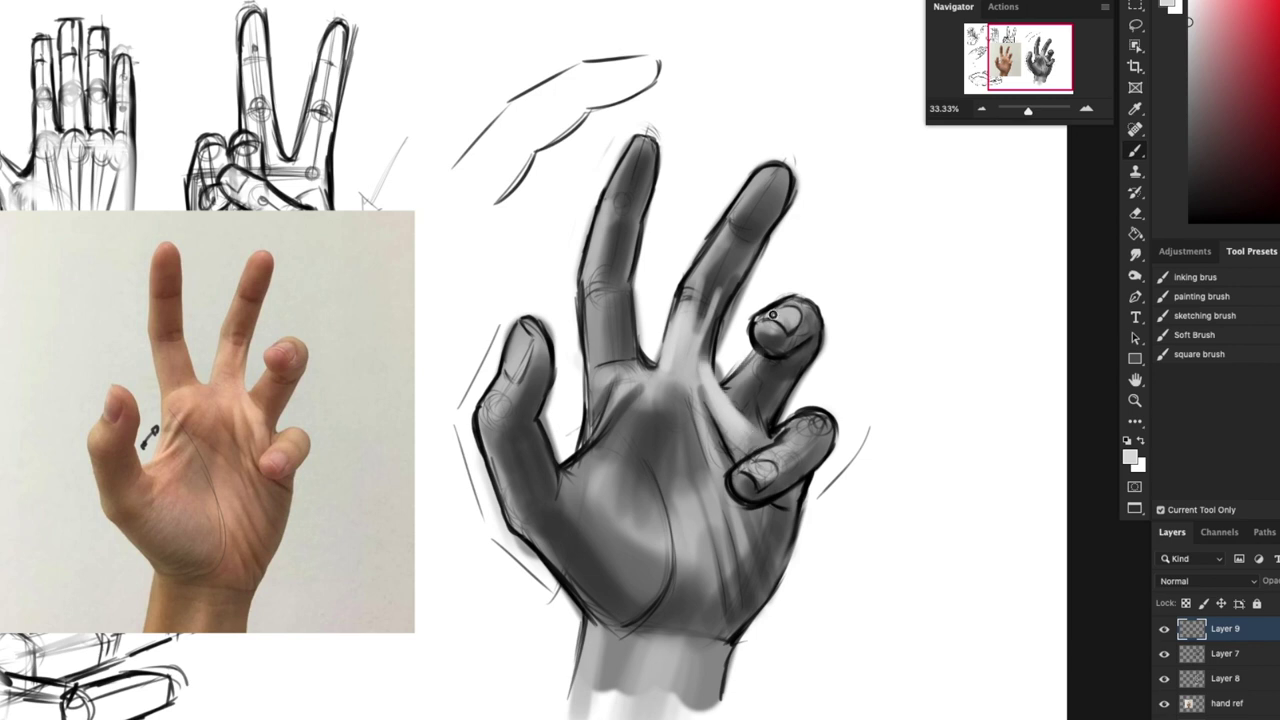
Step: Paint the nail, rounded tip and shadowed underside of the curled ring finger in light and dark greys
{"action": "left_click", "coordinate": [1190, 90]}
{"action": "left_click", "coordinate": [798, 345], "text": "alt"}
{"action": "mouse_move", "coordinate": [806, 306]}
{"action": "left_mouse_down"}
{"action": "mouse_move", "coordinate": [757, 342]}
{"action": "mouse_move", "coordinate": [774, 363]}
{"action": "mouse_move", "coordinate": [802, 362]}
{"action": "mouse_move", "coordinate": [756, 444]}
{"action": "mouse_move", "coordinate": [828, 442]}
{"action": "left_mouse_up"}
{"action": "left_click", "coordinate": [776, 362], "text": "alt"}
{"action": "left_click", "coordinate": [760, 404], "text": "alt"}
{"action": "left_click", "coordinate": [740, 418], "text": "alt"}
{"action": "left_click_drag", "start_coordinate": [824, 420], "coordinate": [802, 446]}
{"action": "left_click", "coordinate": [868, 446], "text": "alt"}
Step: Shade the curled little finger, add a white highlight on its nail, and lighten the ring finger's outer edge
{"action": "left_click_drag", "start_coordinate": [748, 486], "coordinate": [828, 452]}
{"action": "left_click", "coordinate": [752, 504], "text": "alt"}
{"action": "mouse_move", "coordinate": [799, 508]}
{"action": "left_mouse_down"}
{"action": "mouse_move", "coordinate": [746, 636]}
{"action": "mouse_move", "coordinate": [832, 434]}
{"action": "left_mouse_up"}
{"action": "left_click", "coordinate": [904, 434], "text": "alt"}
{"action": "mouse_move", "coordinate": [760, 347]}
{"action": "left_mouse_down"}
{"action": "mouse_move", "coordinate": [812, 344]}
{"action": "mouse_move", "coordinate": [772, 454]}
{"action": "left_mouse_up"}
{"action": "left_click", "coordinate": [798, 424], "text": "alt"}
{"action": "mouse_move", "coordinate": [800, 328]}
{"action": "left_mouse_down"}
{"action": "mouse_move", "coordinate": [817, 358]}
{"action": "mouse_move", "coordinate": [748, 360]}
{"action": "left_mouse_up"}
{"action": "left_click_drag", "start_coordinate": [780, 380], "coordinate": [800, 334]}
{"action": "left_click_drag", "start_coordinate": [810, 272], "coordinate": [838, 324]}
Step: Darken the middle finger's tip and lower joint crease, and add light grey highlights to its upper segments
{"action": "mouse_move", "coordinate": [778, 234]}
{"action": "left_mouse_down"}
{"action": "mouse_move", "coordinate": [738, 332]}
{"action": "mouse_move", "coordinate": [701, 370]}
{"action": "left_mouse_up"}
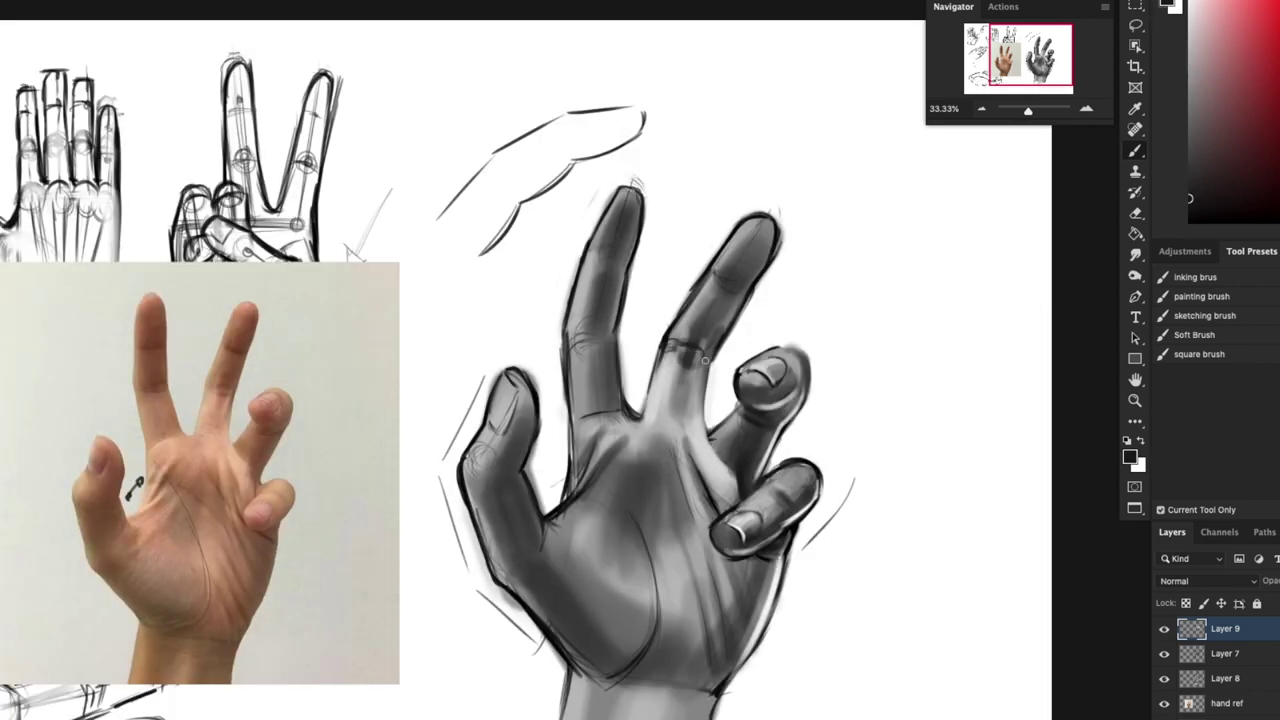
{"action": "left_click_drag", "start_coordinate": [714, 274], "coordinate": [748, 292]}
{"action": "left_click", "coordinate": [724, 330], "text": "alt"}
{"action": "left_click_drag", "start_coordinate": [771, 246], "coordinate": [690, 374]}
{"action": "mouse_move", "coordinate": [685, 329]}
{"action": "left_mouse_down"}
{"action": "mouse_move", "coordinate": [751, 263]}
{"action": "mouse_move", "coordinate": [724, 294]}
{"action": "left_mouse_up"}
{"action": "left_click", "coordinate": [682, 362], "text": "alt"}
{"action": "left_click_drag", "start_coordinate": [679, 361], "coordinate": [670, 406]}
{"action": "left_click", "coordinate": [800, 318], "text": "alt"}
{"action": "left_click_drag", "start_coordinate": [770, 340], "coordinate": [774, 314]}
{"action": "mouse_move", "coordinate": [754, 523]}
{"action": "left_mouse_down"}
{"action": "mouse_move", "coordinate": [766, 448]}
{"action": "mouse_move", "coordinate": [737, 577]}
{"action": "left_mouse_up"}
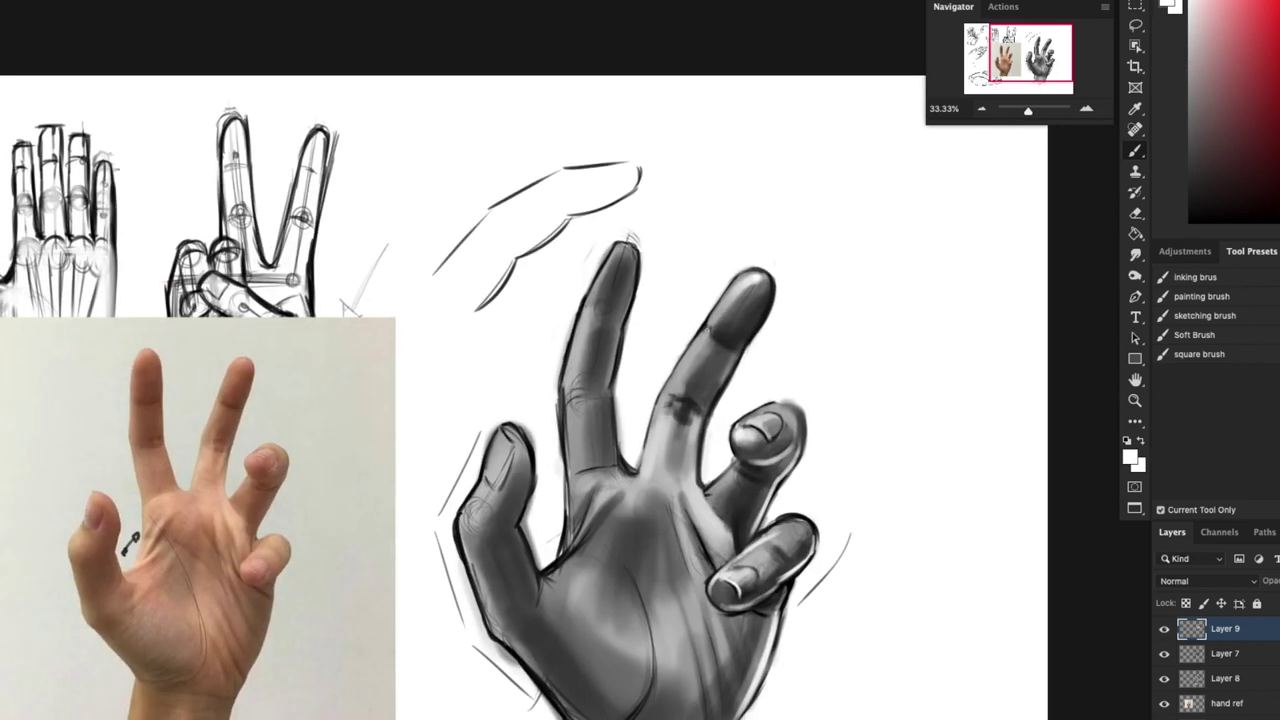
Step: Add a dark joint crease to the index finger and paint light grey highlights at its base
{"action": "mouse_move", "coordinate": [840, 438]}
{"action": "left_mouse_down"}
{"action": "mouse_move", "coordinate": [944, 209]}
{"action": "mouse_move", "coordinate": [876, 416]}
{"action": "left_mouse_up"}
{"action": "left_click", "coordinate": [717, 386], "text": "alt"}
{"action": "left_click_drag", "start_coordinate": [608, 376], "coordinate": [643, 372]}
{"action": "left_click_drag", "start_coordinate": [635, 308], "coordinate": [624, 388]}
{"action": "mouse_move", "coordinate": [857, 457]}
{"action": "left_mouse_down"}
{"action": "mouse_move", "coordinate": [886, 397]}
{"action": "mouse_move", "coordinate": [869, 496]}
{"action": "left_mouse_up"}
{"action": "left_click", "coordinate": [637, 317], "text": "alt"}
{"action": "left_click", "coordinate": [637, 318], "text": "alt"}
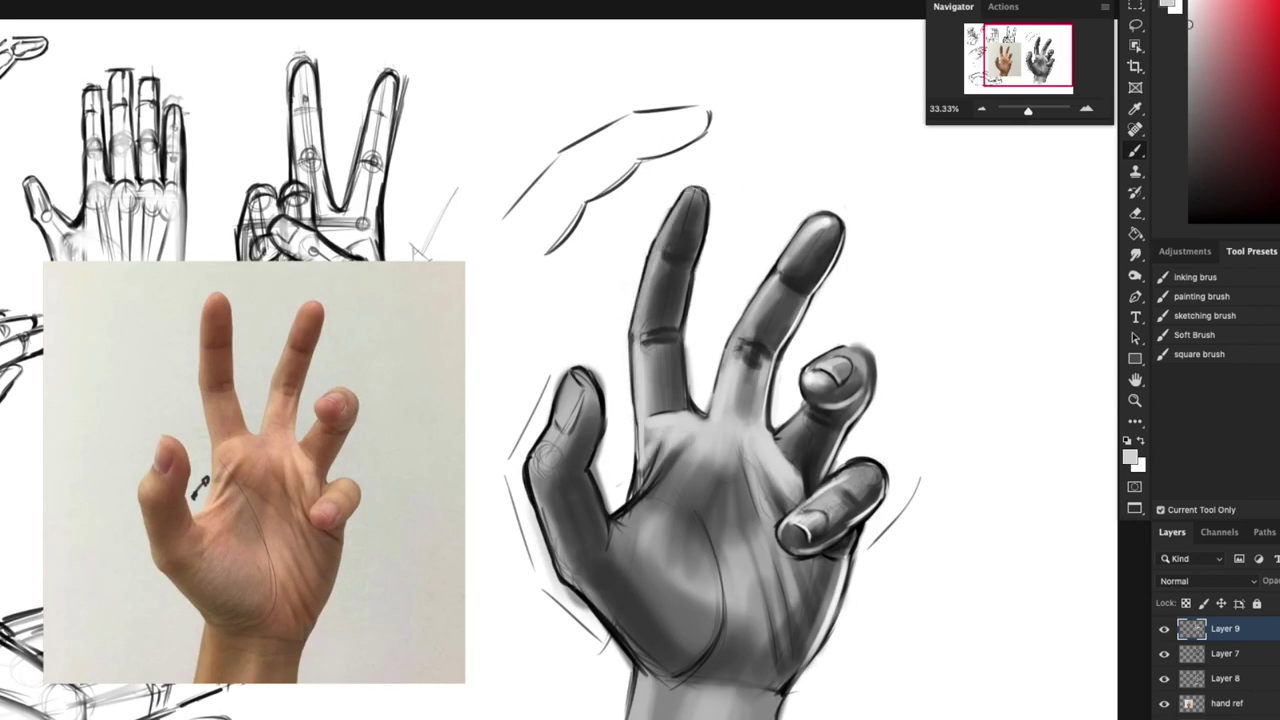
Step: Blend lighter grey over the thumb base and paint dark shading strokes along the heel of the palm
{"action": "left_click_drag", "start_coordinate": [626, 502], "coordinate": [676, 464]}
{"action": "left_click_drag", "start_coordinate": [624, 528], "coordinate": [636, 488]}
{"action": "scroll", "coordinate": [609, 415], "scroll_direction": "right", "scroll_amount": 2}
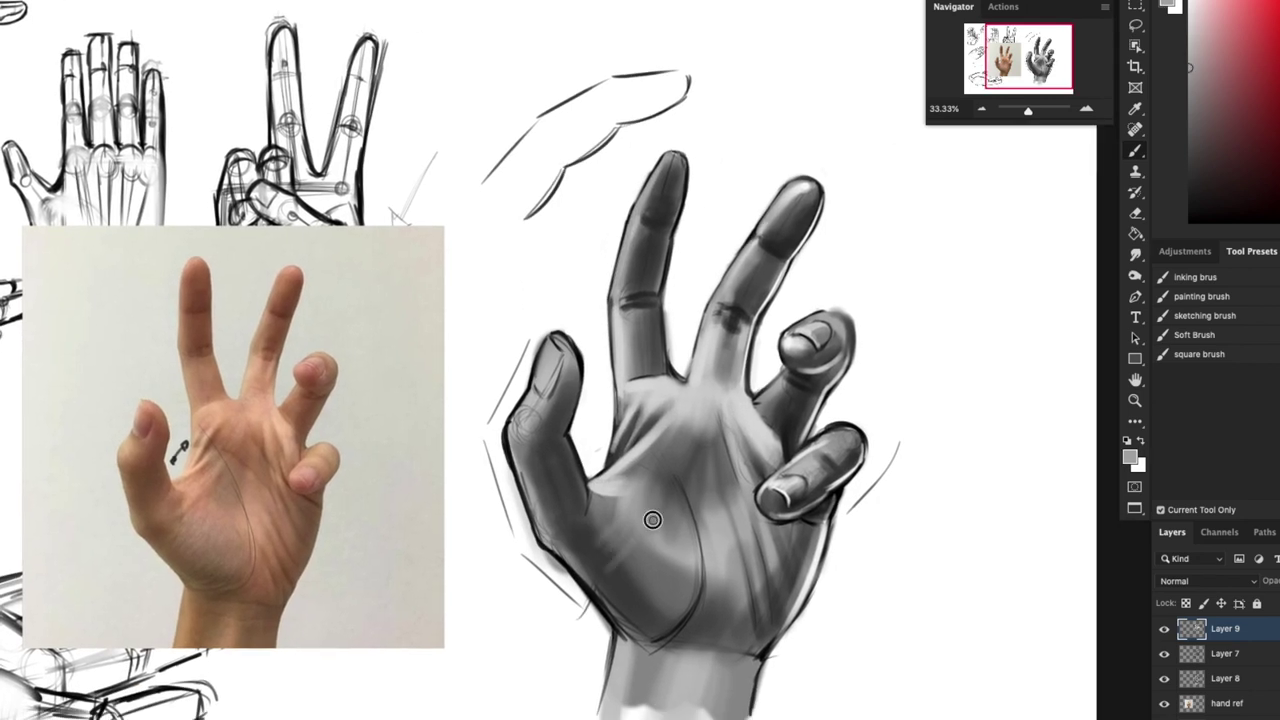
{"action": "scroll", "coordinate": [651, 523], "scroll_direction": "down", "scroll_amount": 3}
{"action": "scroll", "coordinate": [666, 603], "scroll_direction": "down", "scroll_amount": 3}
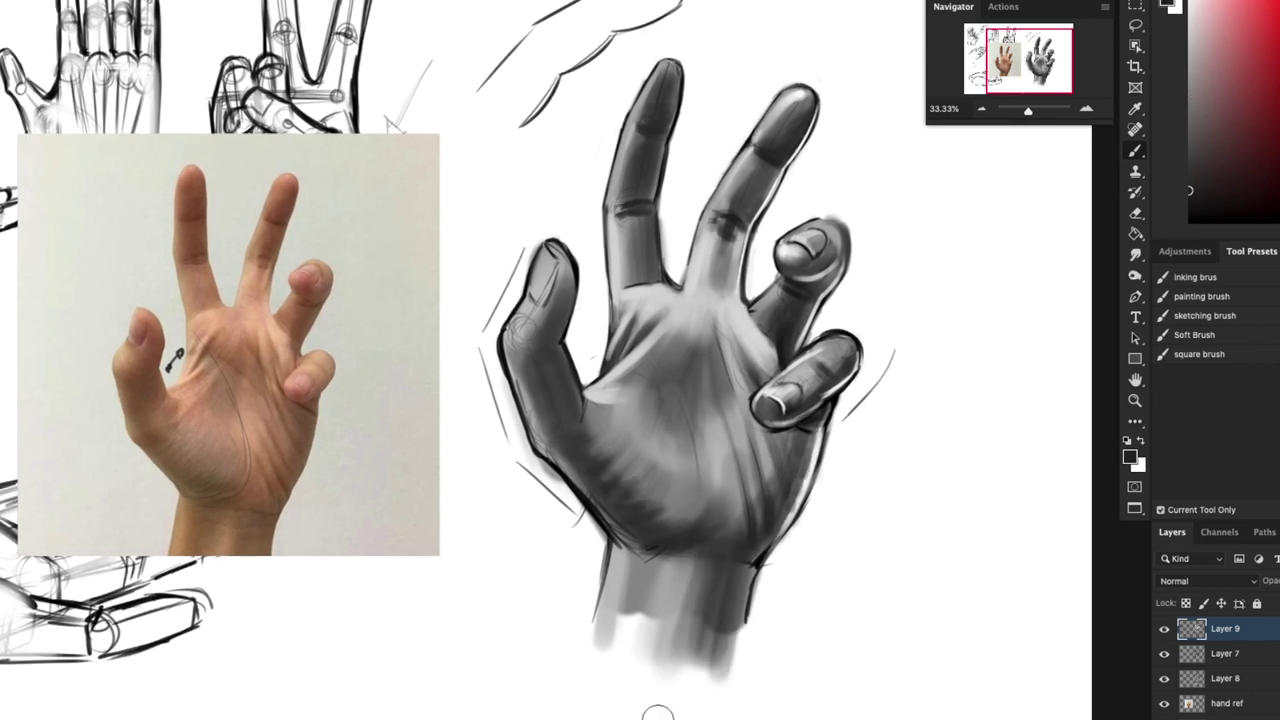
Step: Darken the wrist, then define the thumbnail and shade the thumb's joint and inner edge
{"action": "scroll", "coordinate": [560, 560], "scroll_direction": "up", "scroll_amount": 2}
{"action": "scroll", "coordinate": [529, 514], "scroll_direction": "up", "scroll_amount": 2}
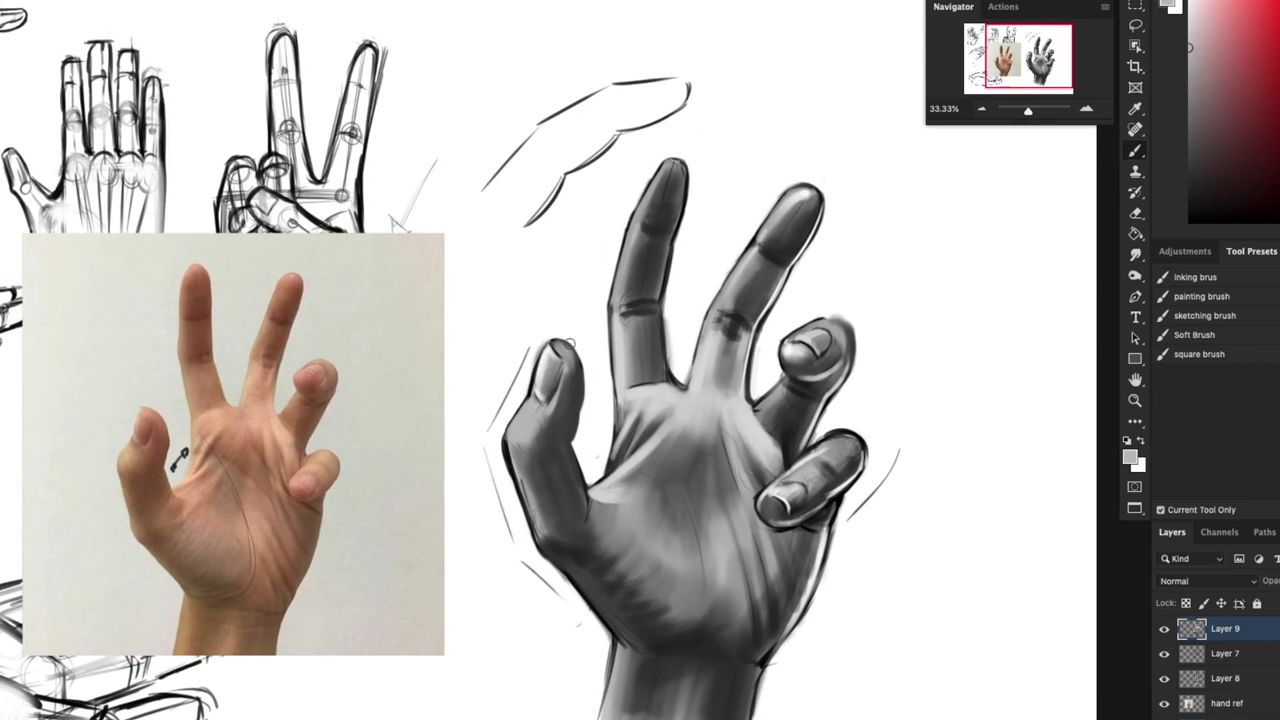
{"action": "scroll", "coordinate": [576, 370], "scroll_direction": "down", "scroll_amount": 3}
{"action": "left_click_drag", "start_coordinate": [585, 387], "coordinate": [590, 440]}
{"action": "left_click_drag", "start_coordinate": [790, 485], "coordinate": [717, 577]}
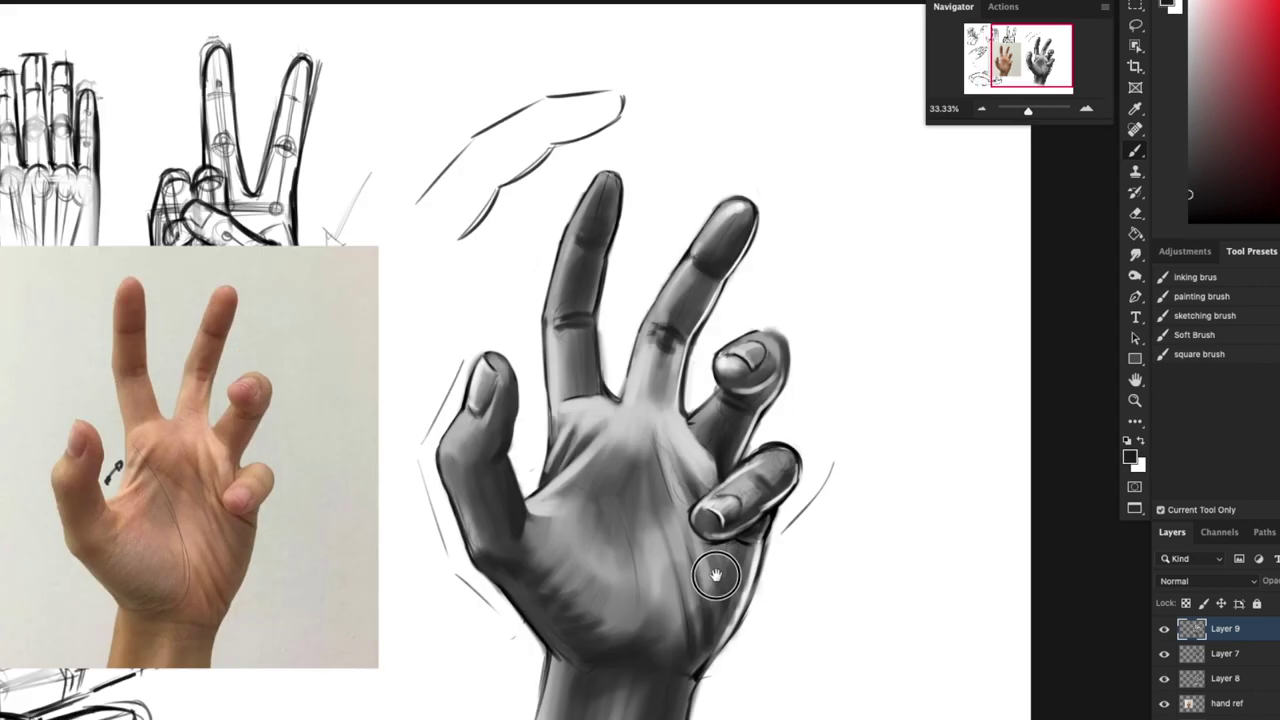
Step: Refine the palm shading below the fingers with sampled greys and hide the hand ref layer
{"action": "key", "text": "super+minus"}
{"action": "left_click", "coordinate": [668, 488], "text": "alt"}
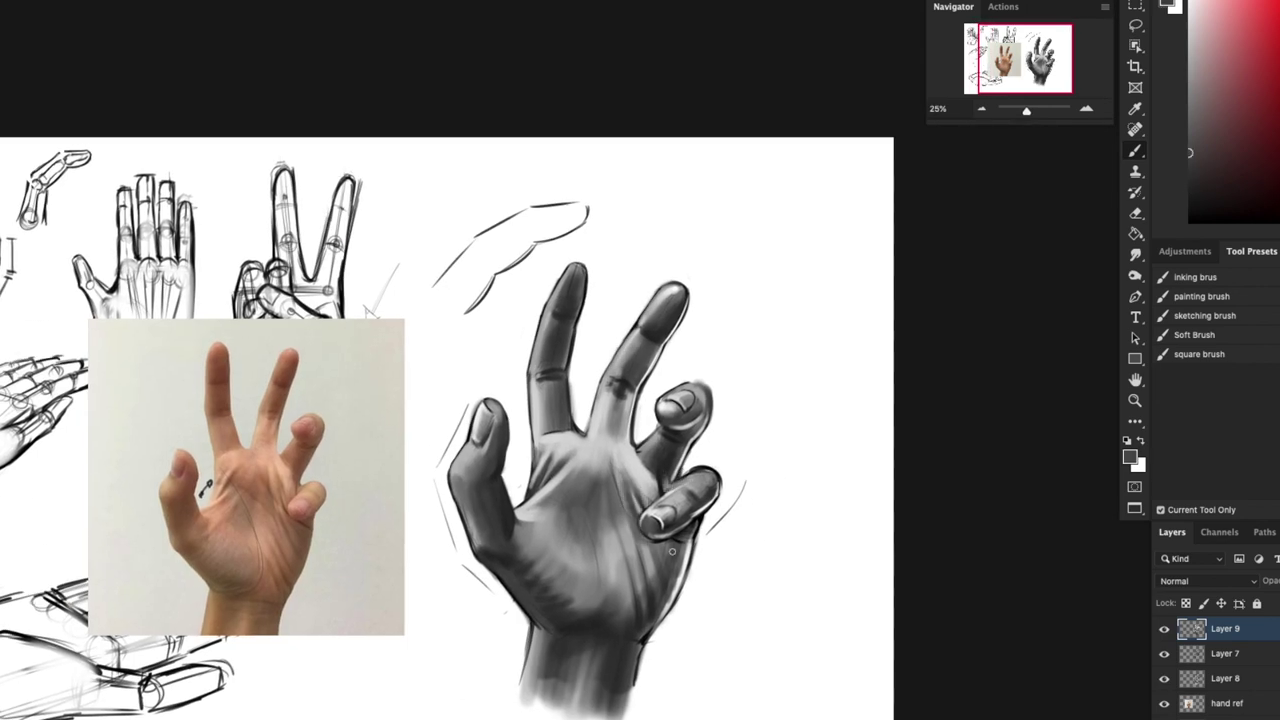
{"action": "scroll", "coordinate": [748, 537], "scroll_direction": "up", "scroll_amount": 1}
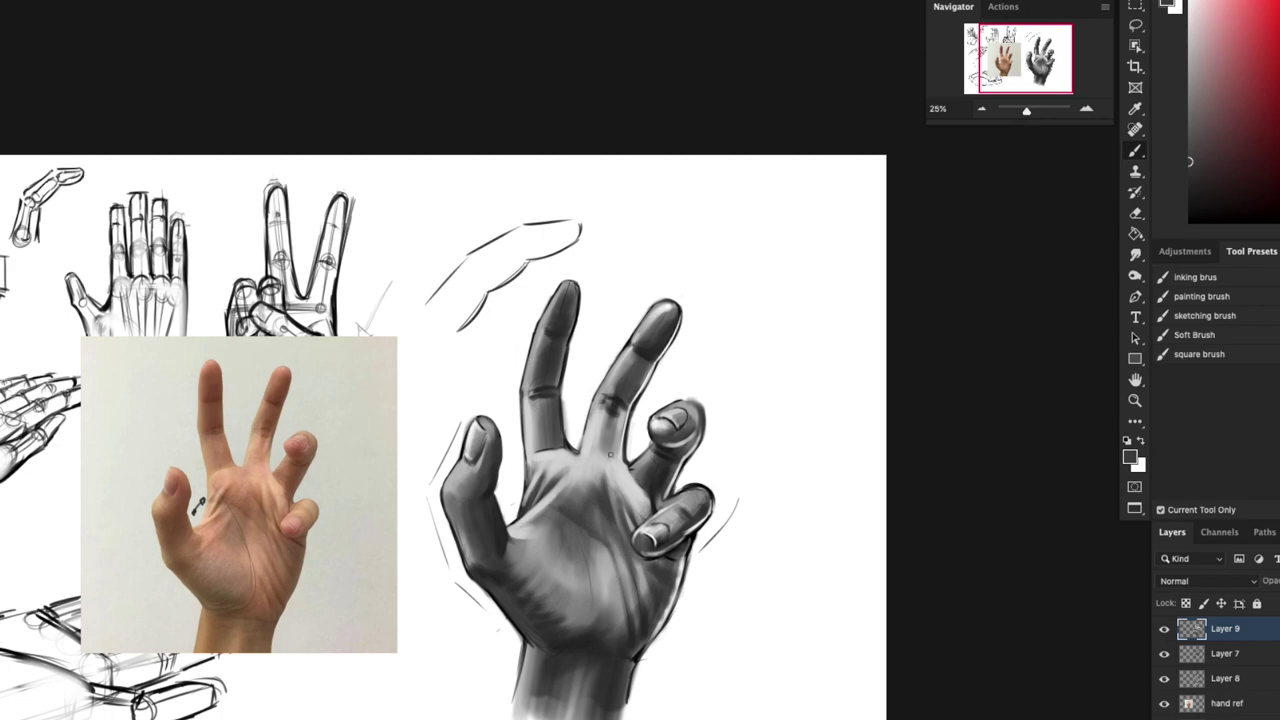
{"action": "scroll", "coordinate": [665, 628], "scroll_direction": "up", "scroll_amount": 1}
{"action": "scroll", "coordinate": [829, 300], "scroll_direction": "up", "scroll_amount": 2}
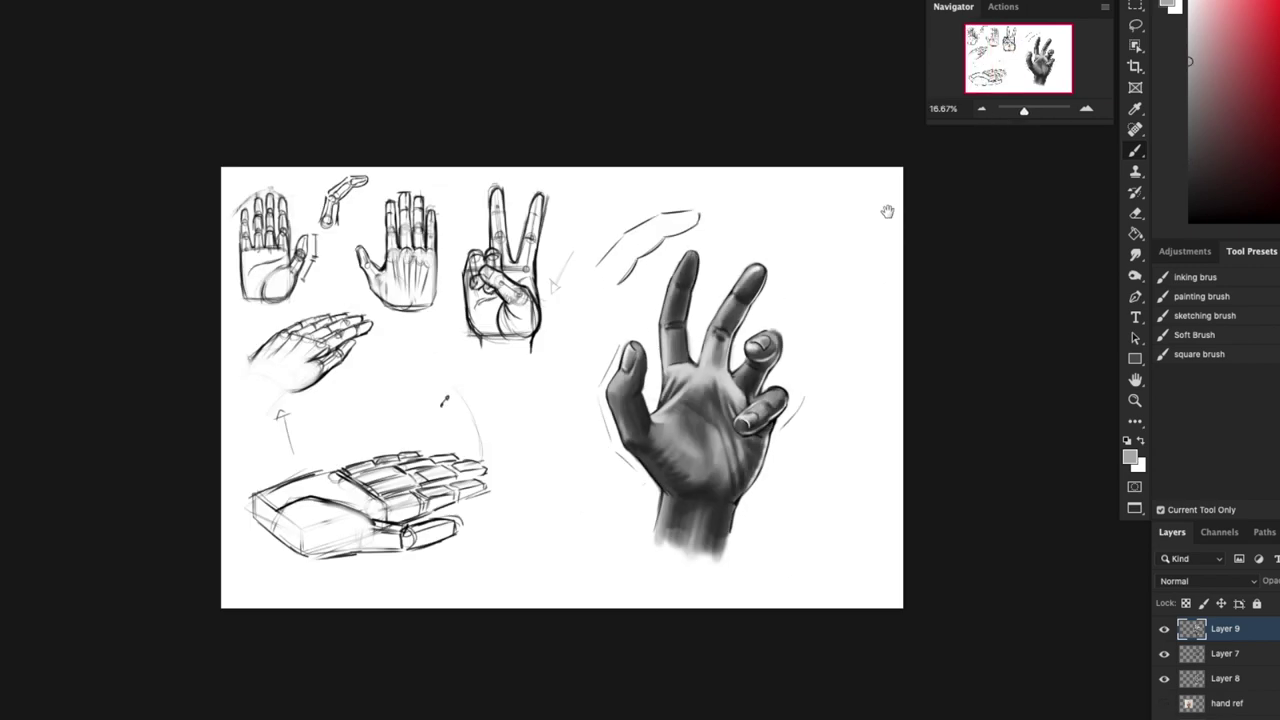